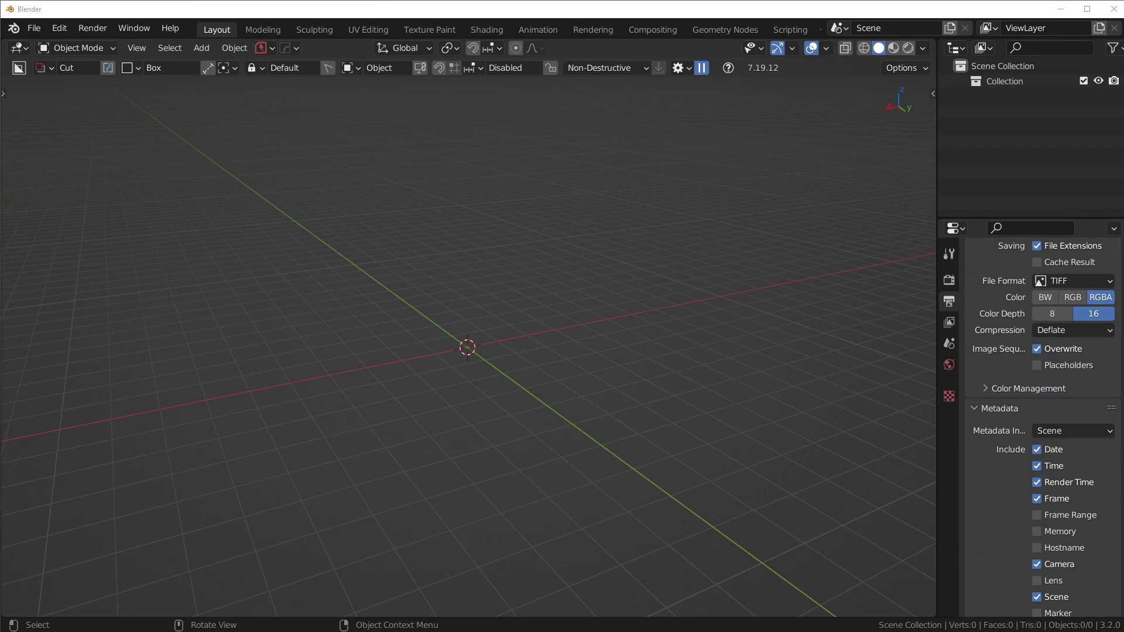
- Add a MACHIN3 Quadsphere to the scene at the world origin
{"action": "middle_click_drag", "start_coordinate": [498, 363], "coordinate": [406, 354]}
{"action": "key", "text": "shift+a"}
{"action": "mouse_move", "coordinate": [574, 307]}
{"action": "left_click", "coordinate": [641, 309]}
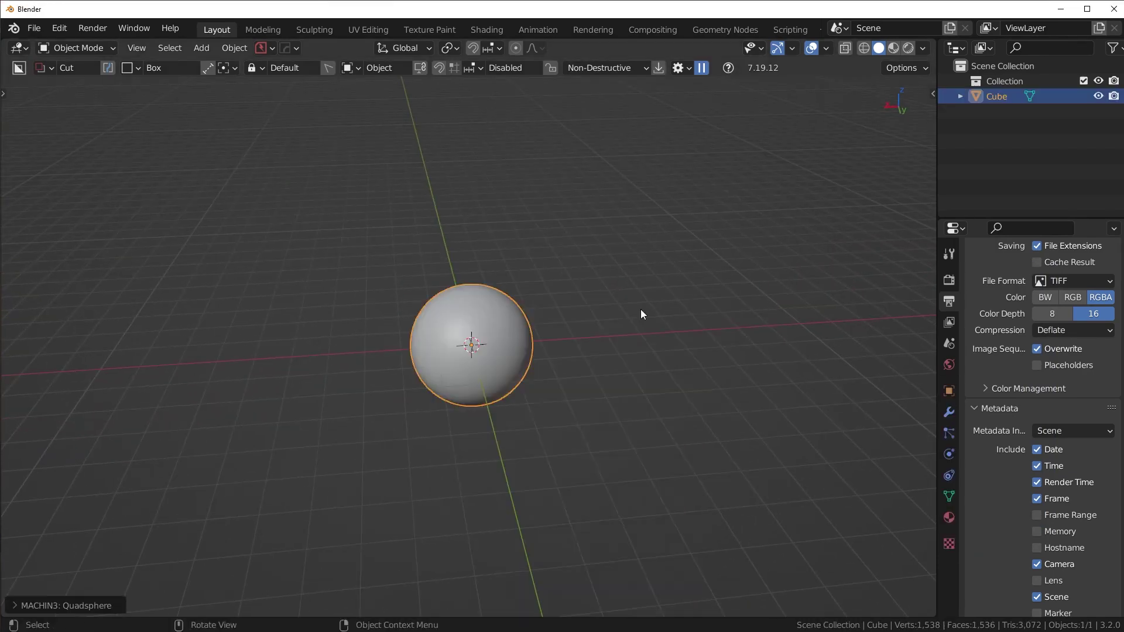
- Examine the quadsphere's topology in Edit Mode and return to Object Mode
{"action": "scroll", "coordinate": [640, 314], "scroll_direction": "up", "scroll_amount": 5}
{"action": "key", "text": "Tab"}
{"action": "middle_click_drag", "start_coordinate": [457, 391], "coordinate": [491, 395]}
{"action": "scroll", "coordinate": [490, 395], "scroll_direction": "up", "scroll_amount": 2}
{"action": "key", "text": "Tab"}
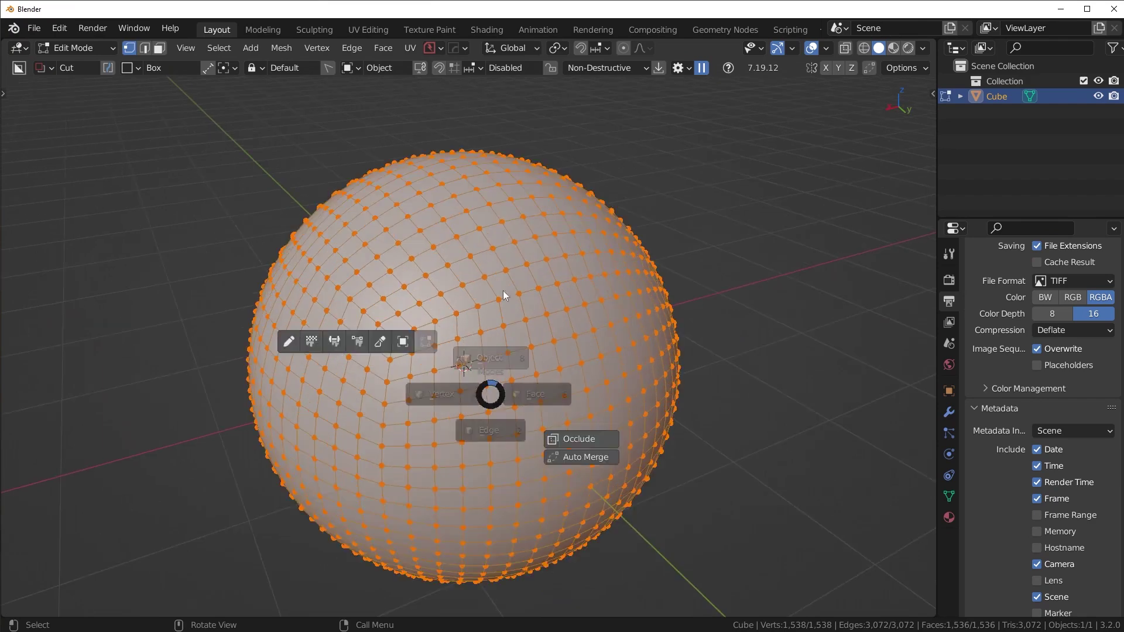
{"action": "left_click", "coordinate": [511, 297]}
{"action": "scroll", "coordinate": [512, 297], "scroll_direction": "down", "scroll_amount": 2}
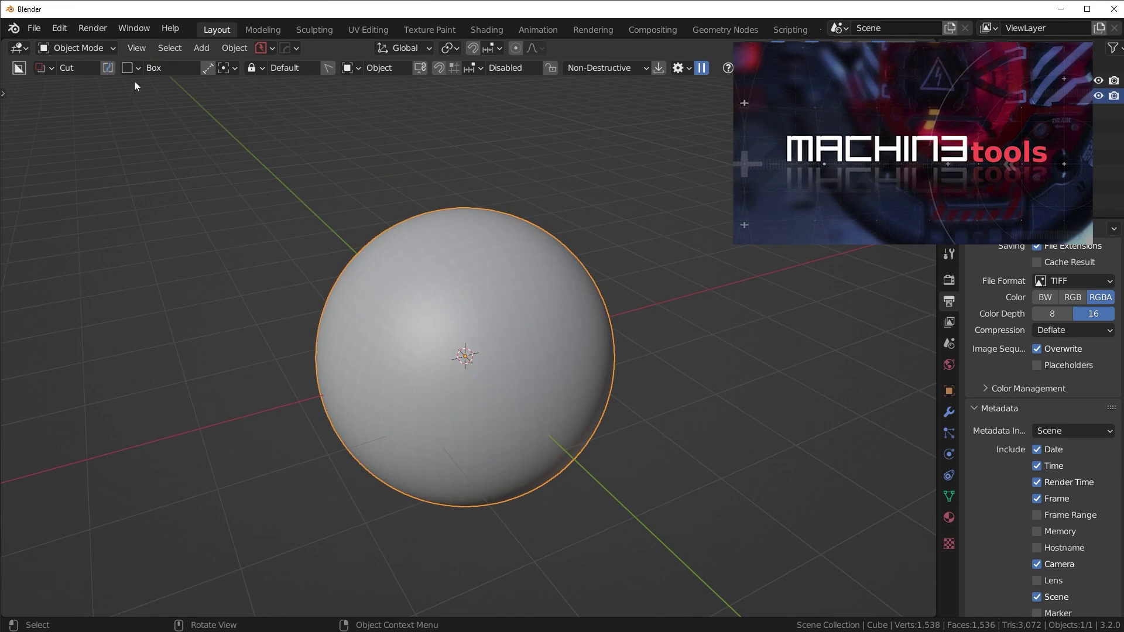
- Search the add-on preferences for "machin3" and expand the MACHIN3tools entry
{"action": "left_click", "coordinate": [65, 31]}
{"action": "left_click", "coordinate": [94, 241]}
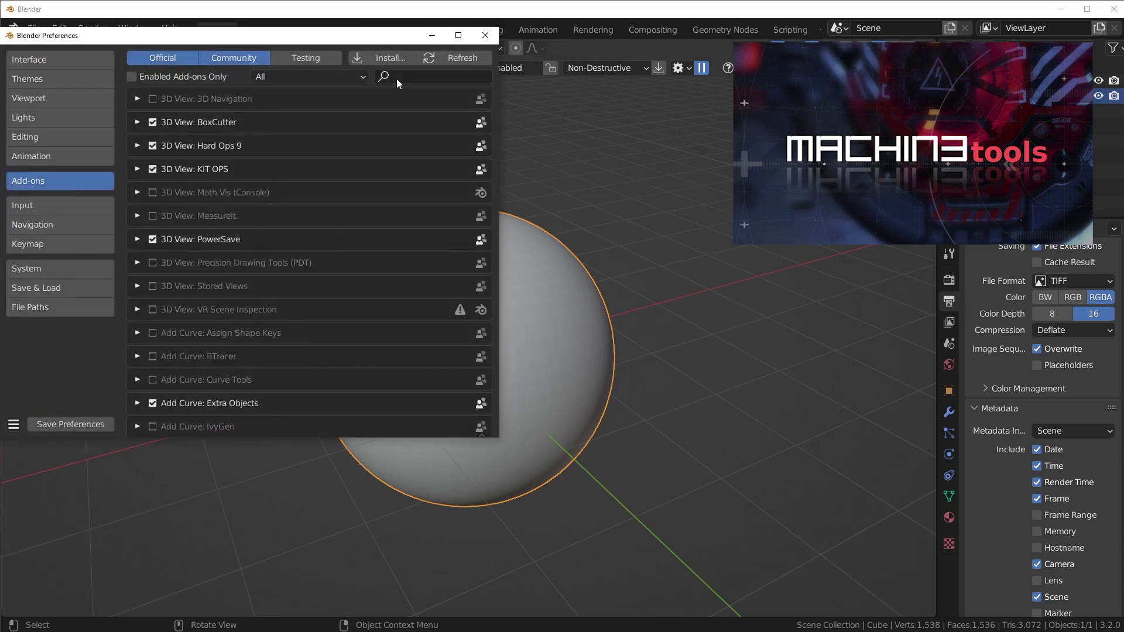
{"action": "left_click", "coordinate": [397, 79]}
{"action": "type", "text": "machi3"}
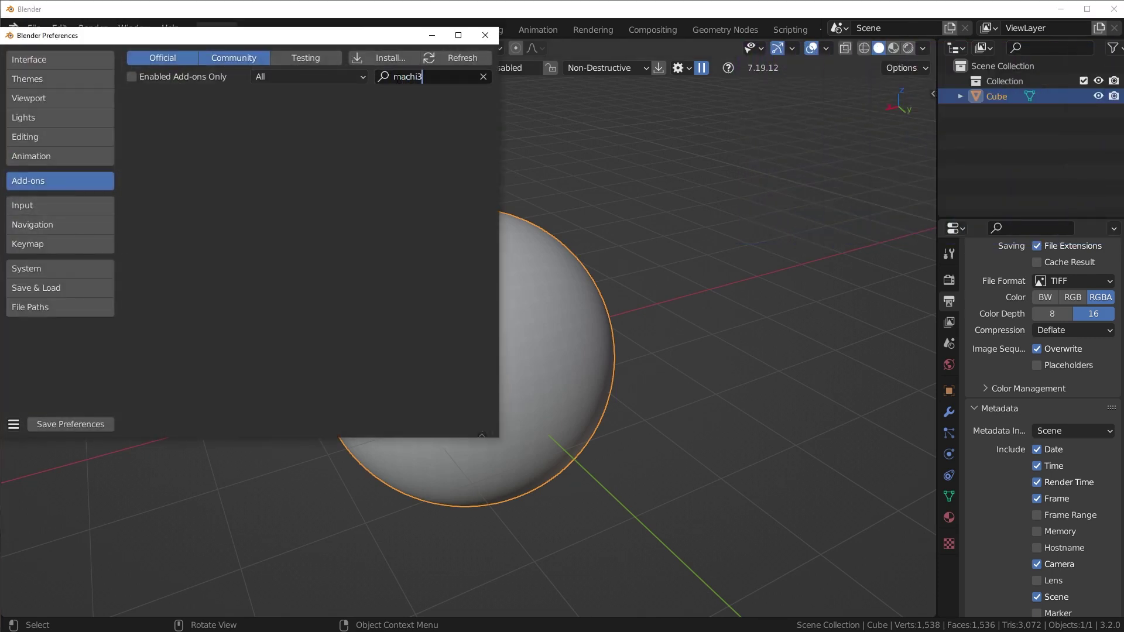
{"action": "key", "text": "BackSpace"}
{"action": "type", "text": "n3"}
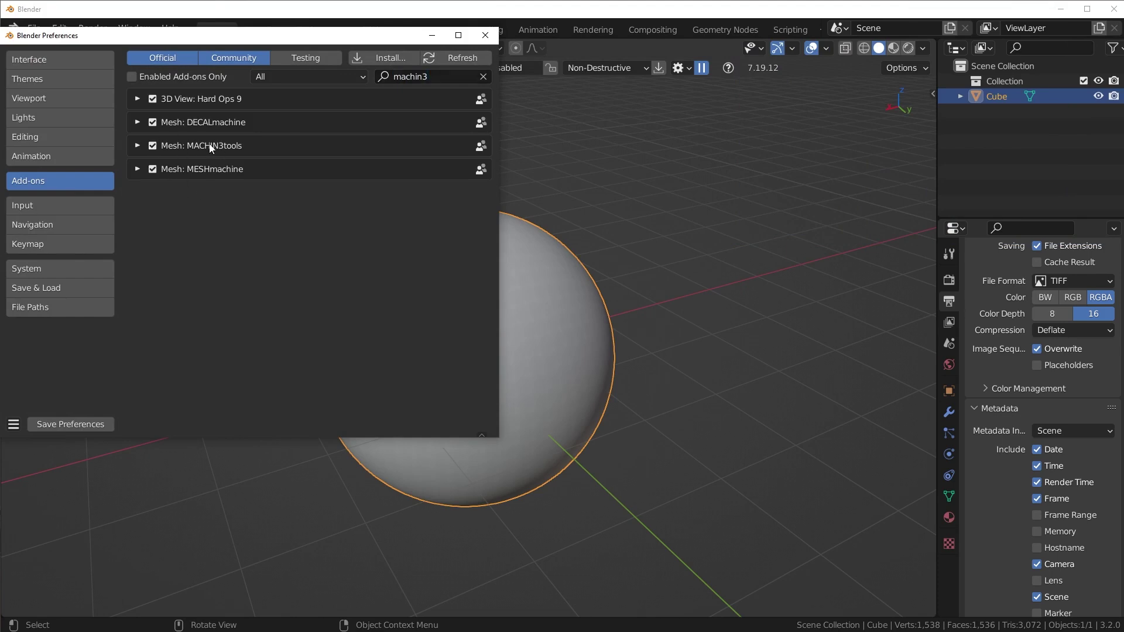
{"action": "left_click", "coordinate": [146, 147]}
- Activate the Surface Slide tool in the MACHIN3tools settings, save the preferences and close them
{"action": "scroll", "coordinate": [238, 252], "scroll_direction": "down", "scroll_amount": 8}
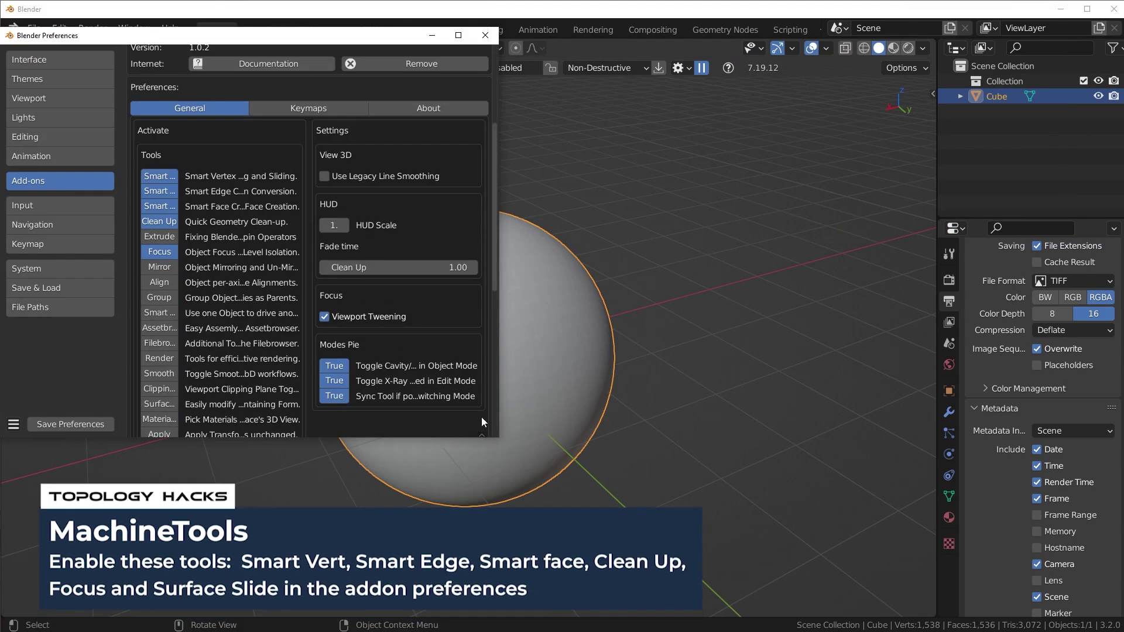
{"action": "left_click_drag", "start_coordinate": [501, 439], "coordinate": [1056, 602]}
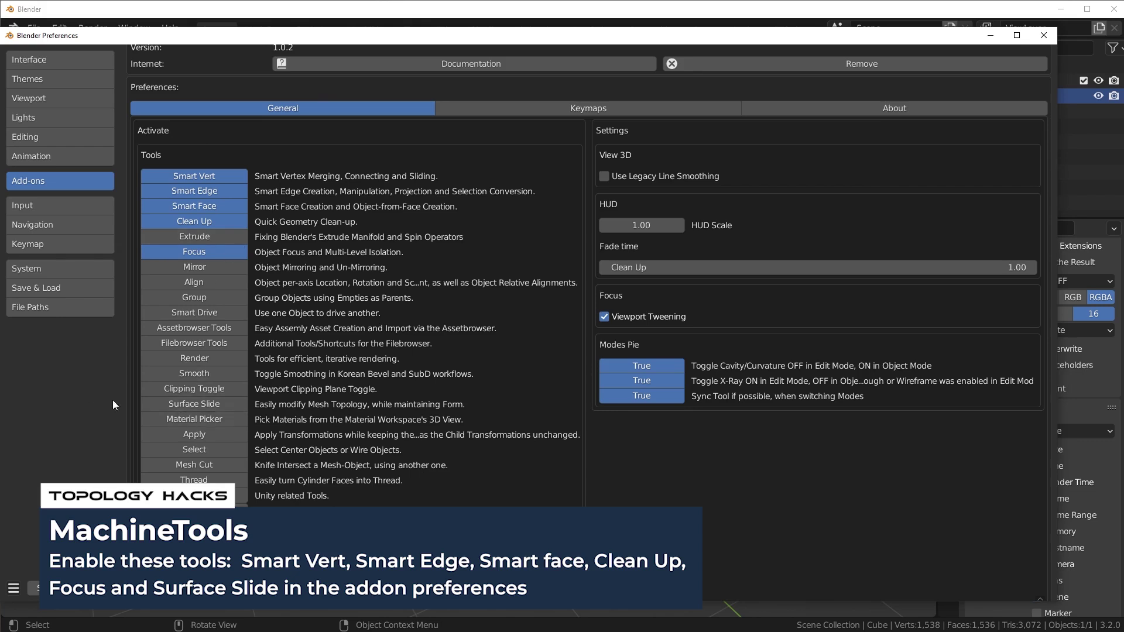
{"action": "left_click", "coordinate": [205, 406]}
{"action": "left_click", "coordinate": [53, 587]}
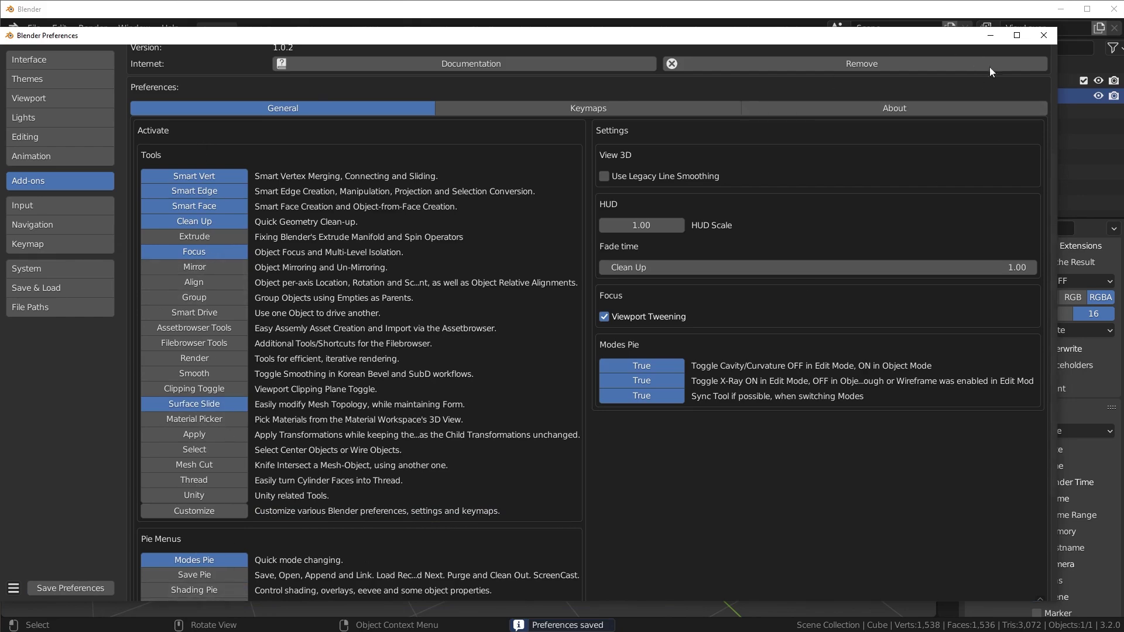
{"action": "left_click", "coordinate": [1043, 35]}
- Switch the quadsphere to Edit Mode with its front vertices in close view
{"action": "key", "text": "Tab"}
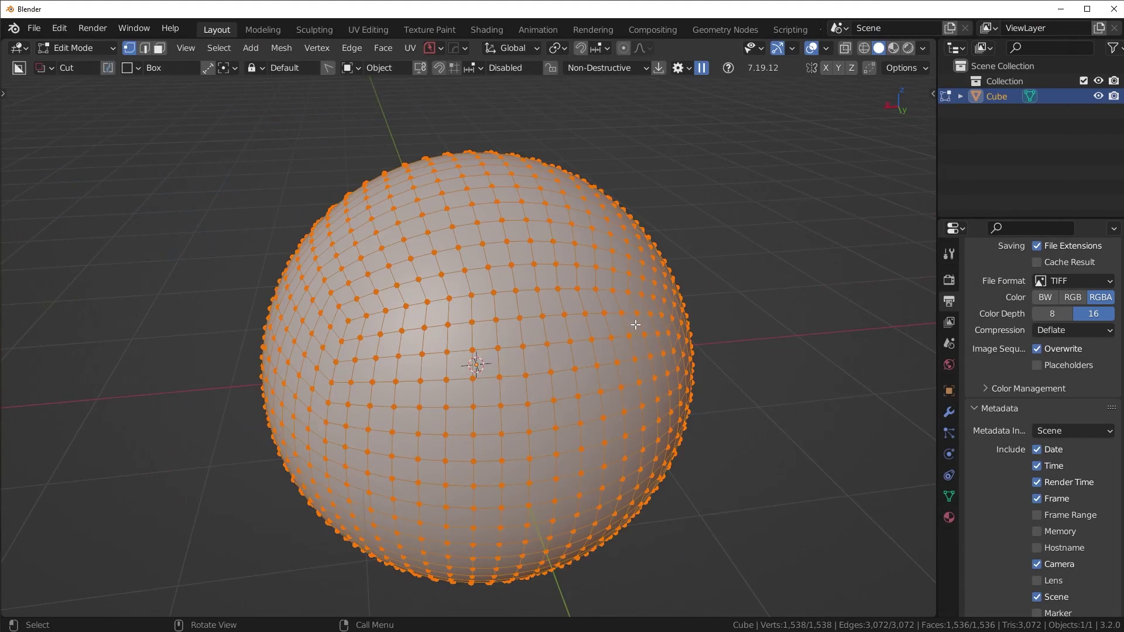
{"action": "middle_click_drag", "start_coordinate": [697, 287], "coordinate": [610, 318]}
{"action": "scroll", "coordinate": [570, 310], "scroll_direction": "up", "scroll_amount": 2}
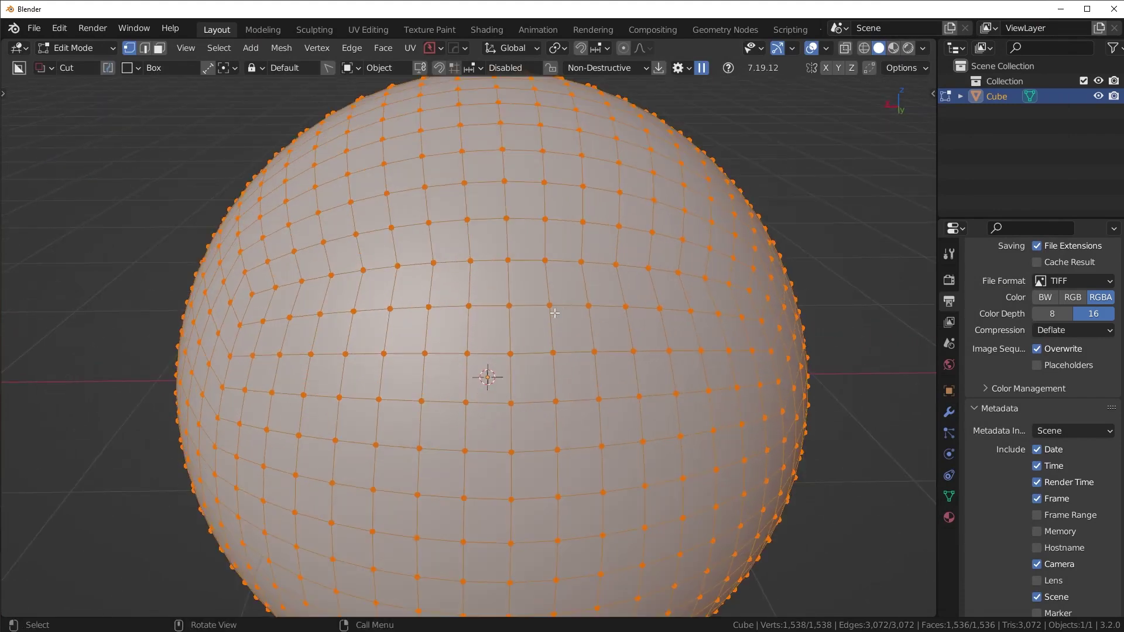
- Try merging two neighbouring front vertices at the last selected one with Smart Vert, and undo the merge
{"action": "left_click", "coordinate": [466, 353]}
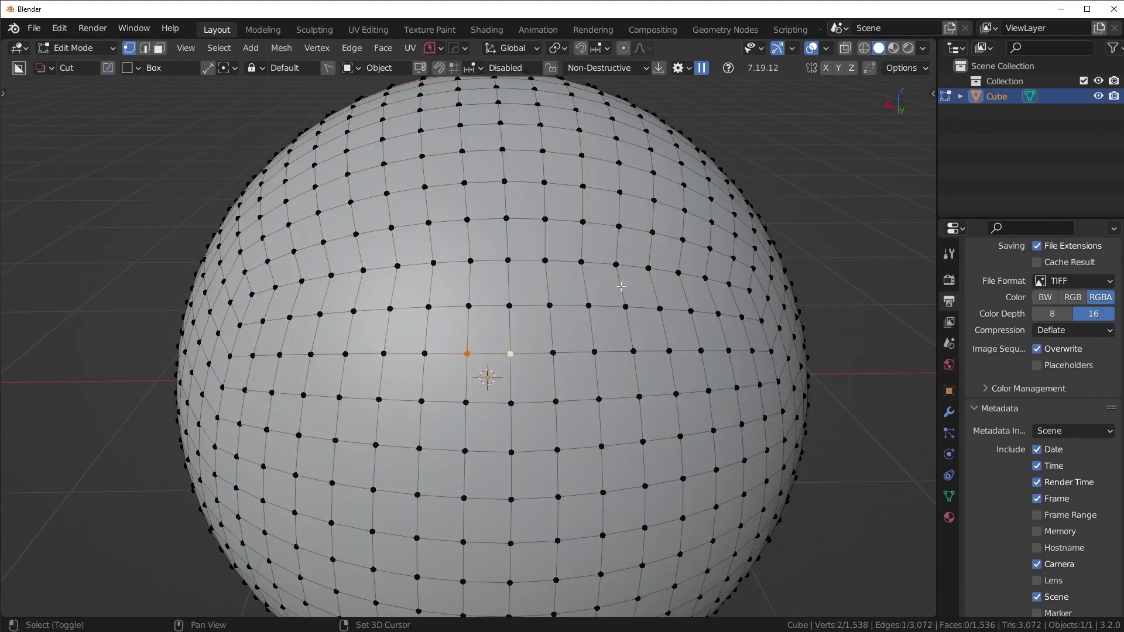
{"action": "key", "text": "1"}
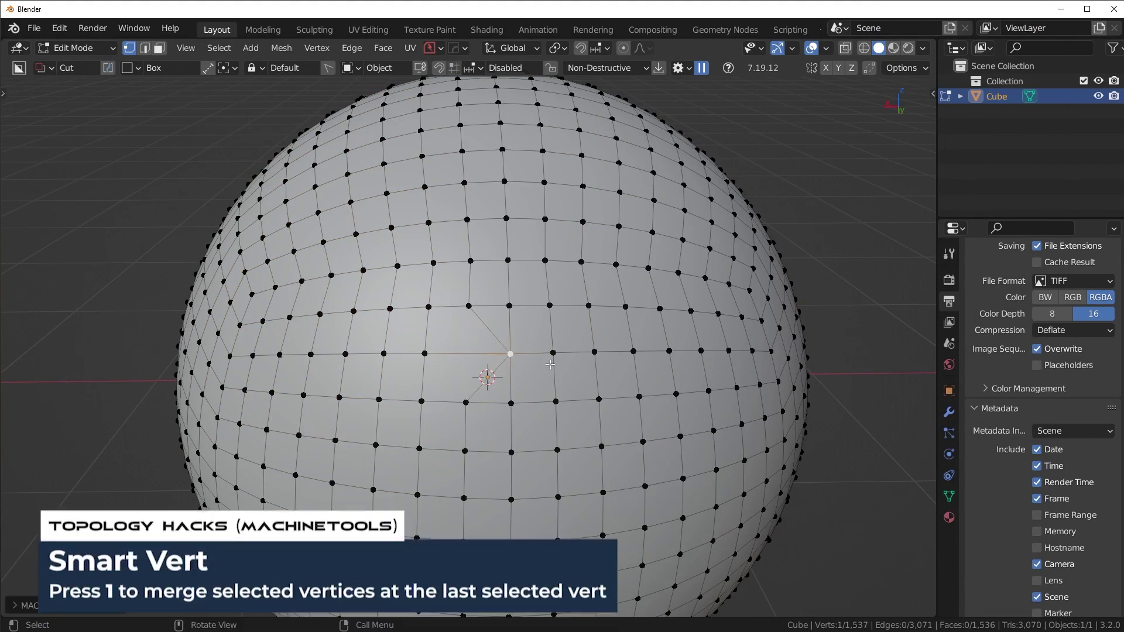
{"action": "scroll", "coordinate": [538, 400], "scroll_direction": "up", "scroll_amount": 3}
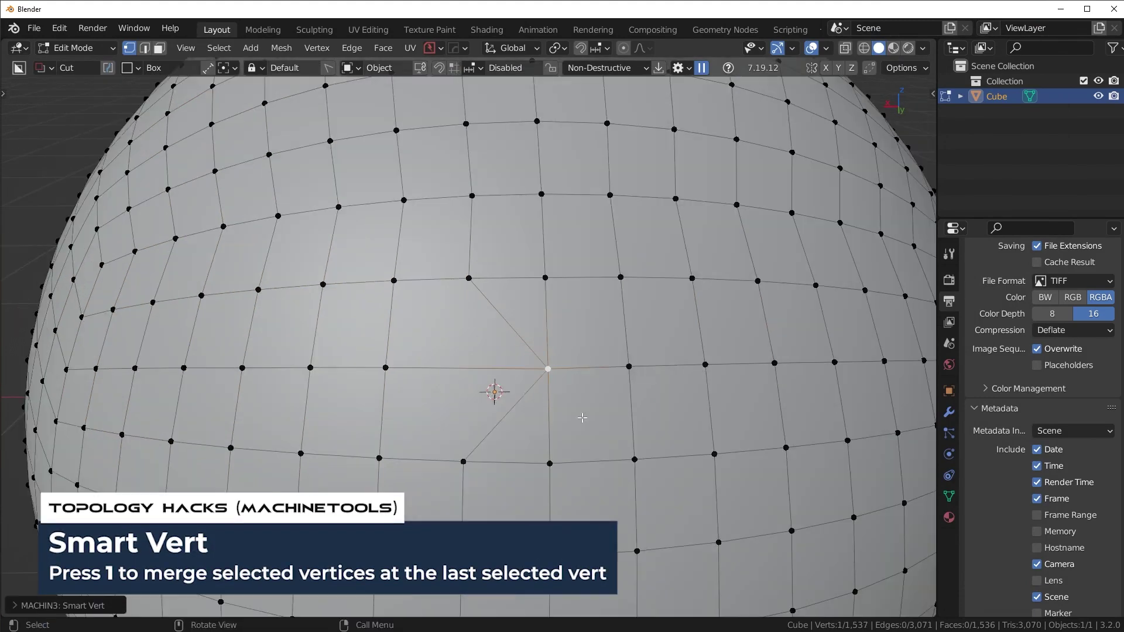
{"action": "key", "text": "ctrl+z"}
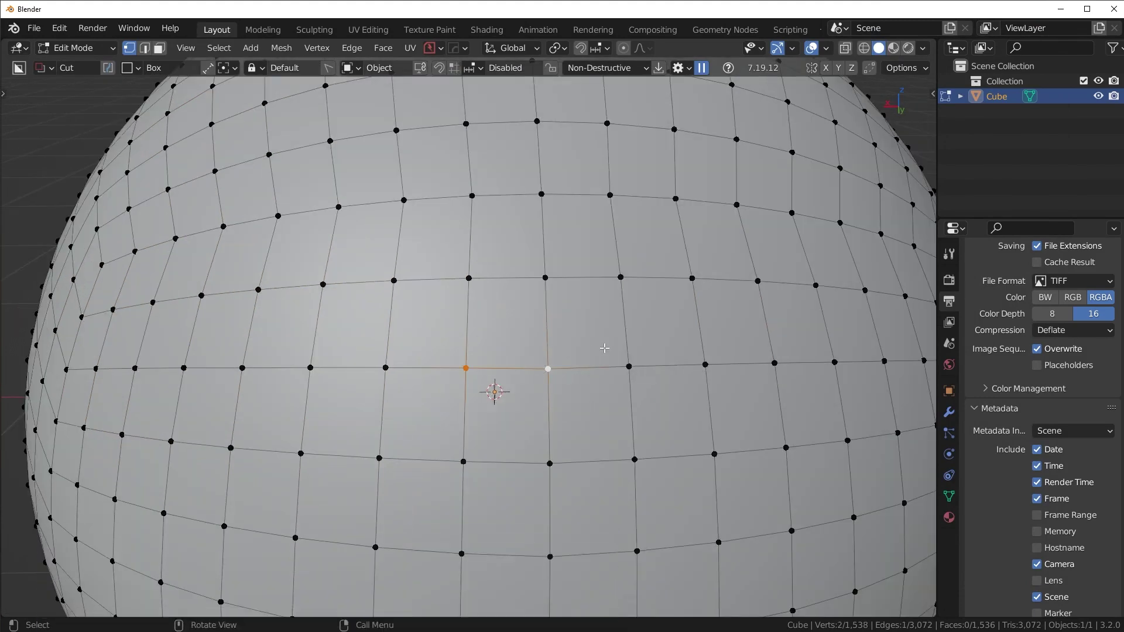
- Try the standard Merge At Last on the same two vertices, and undo it
{"action": "key", "text": "m"}
{"action": "left_click", "coordinate": [577, 415]}
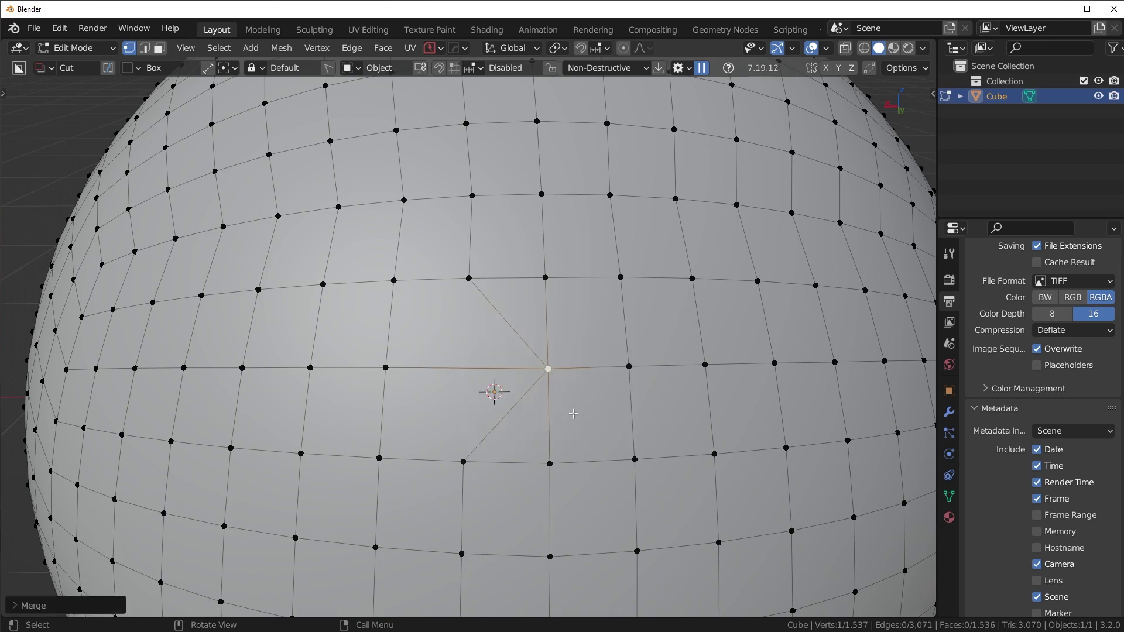
{"action": "key", "text": "ctrl+z"}
- Try merging a block of ten front vertices at the last selected one with Smart Vert, and undo the merge
{"action": "left_click", "coordinate": [385, 367]}
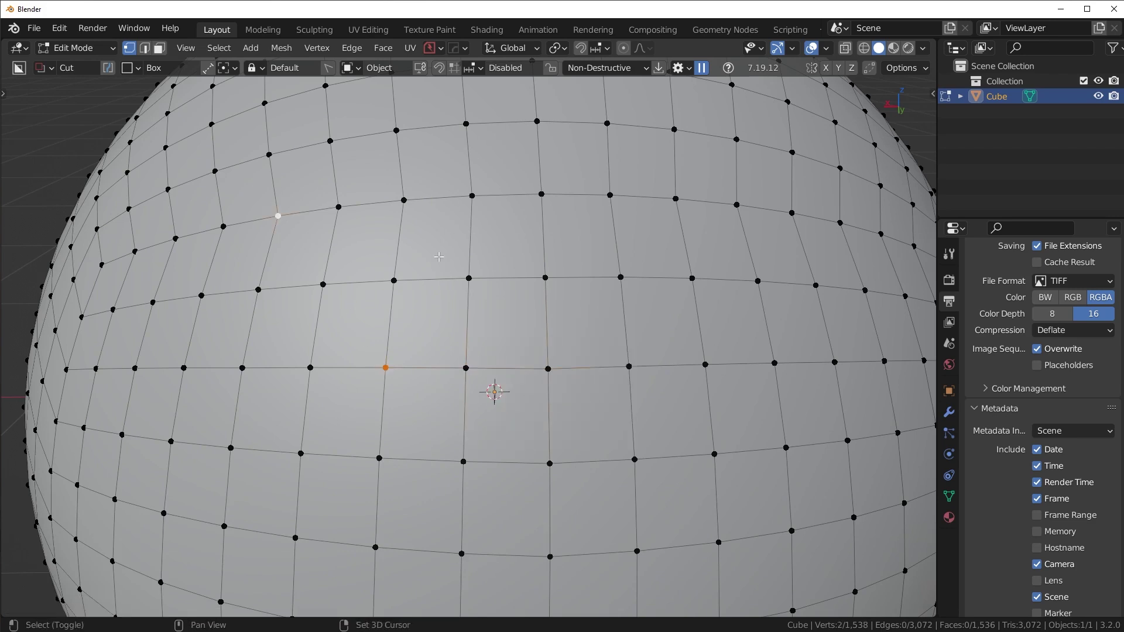
{"action": "left_click", "coordinate": [258, 290], "text": "shift"}
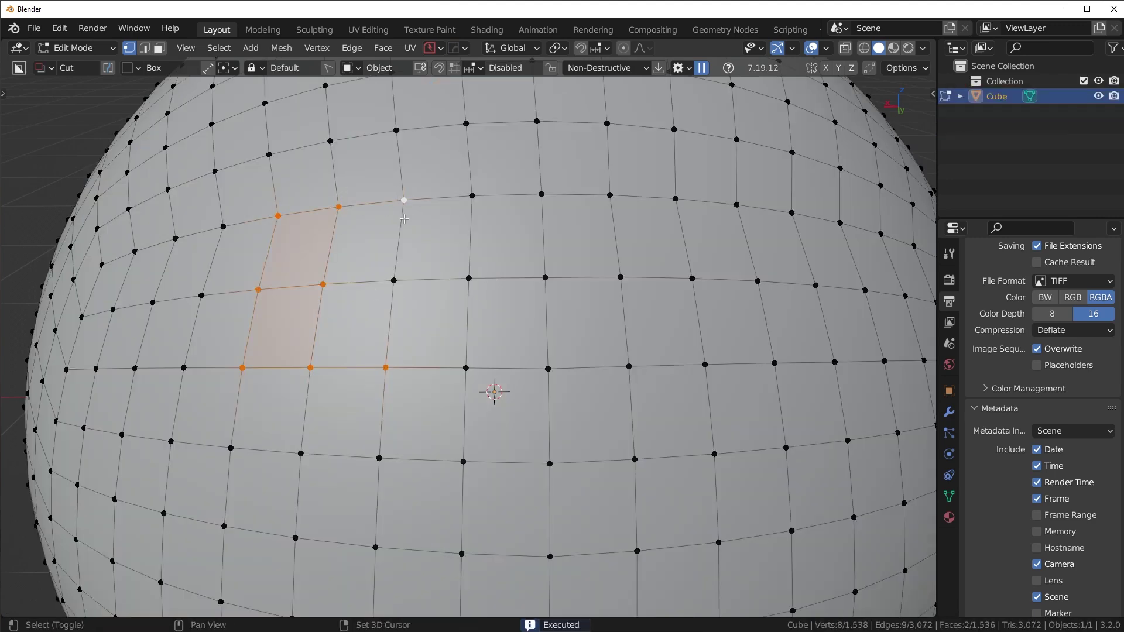
{"action": "left_click", "coordinate": [405, 283], "text": "shift"}
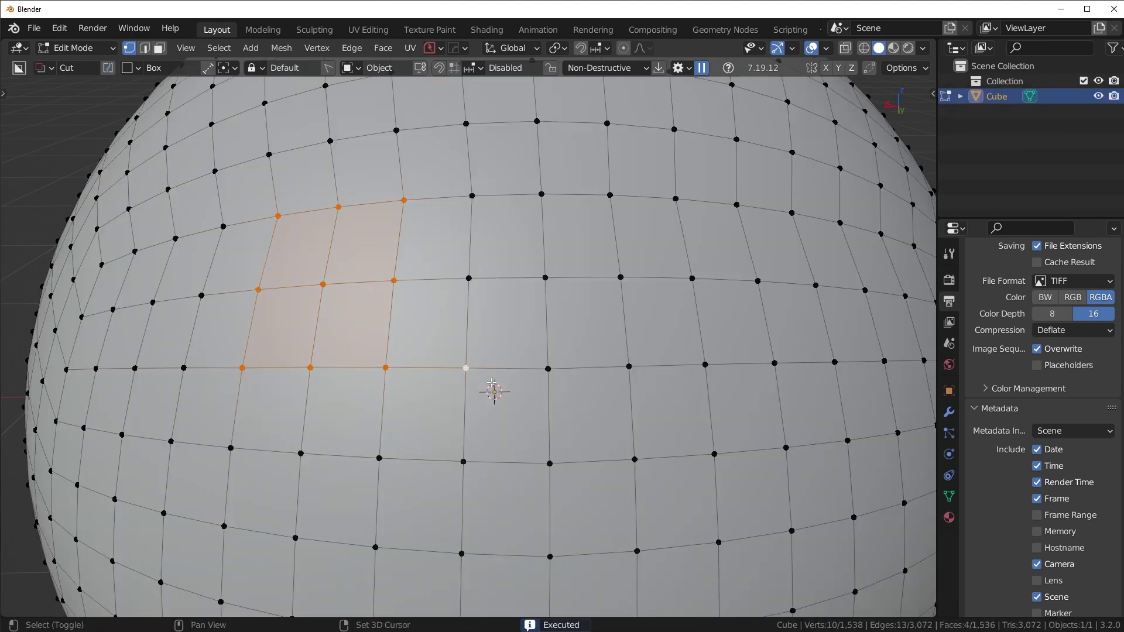
{"action": "key", "text": "1"}
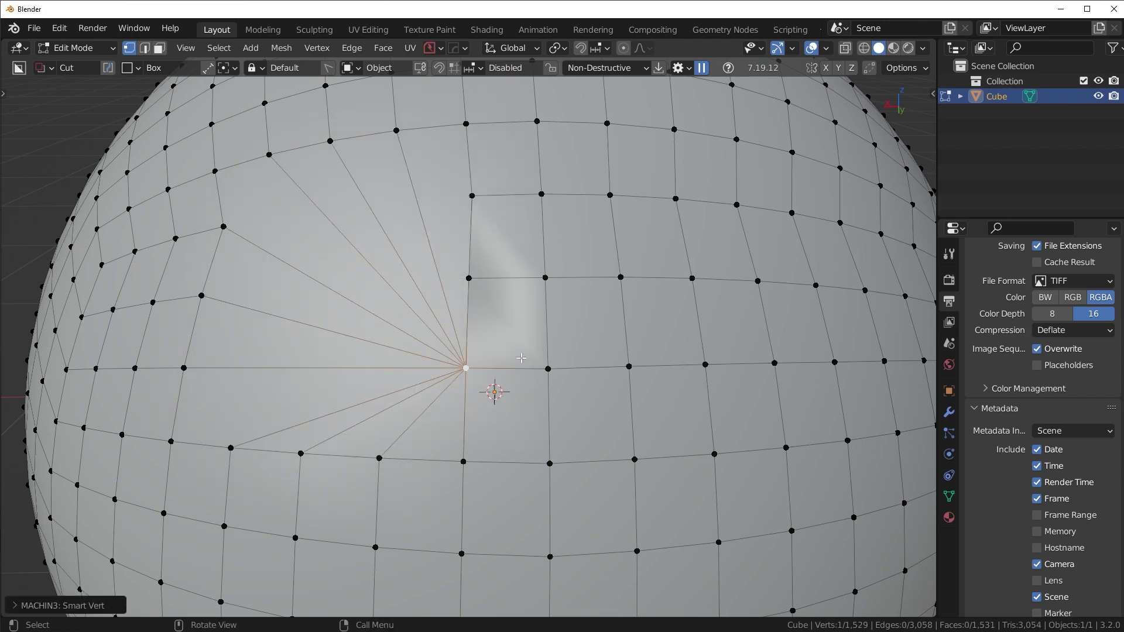
{"action": "key", "text": "ctrl+z"}
- Try merging the ten selected vertices at their center with Smart Vert several times, undoing each merge
{"action": "middle_click_drag", "start_coordinate": [500, 325], "coordinate": [525, 309]}
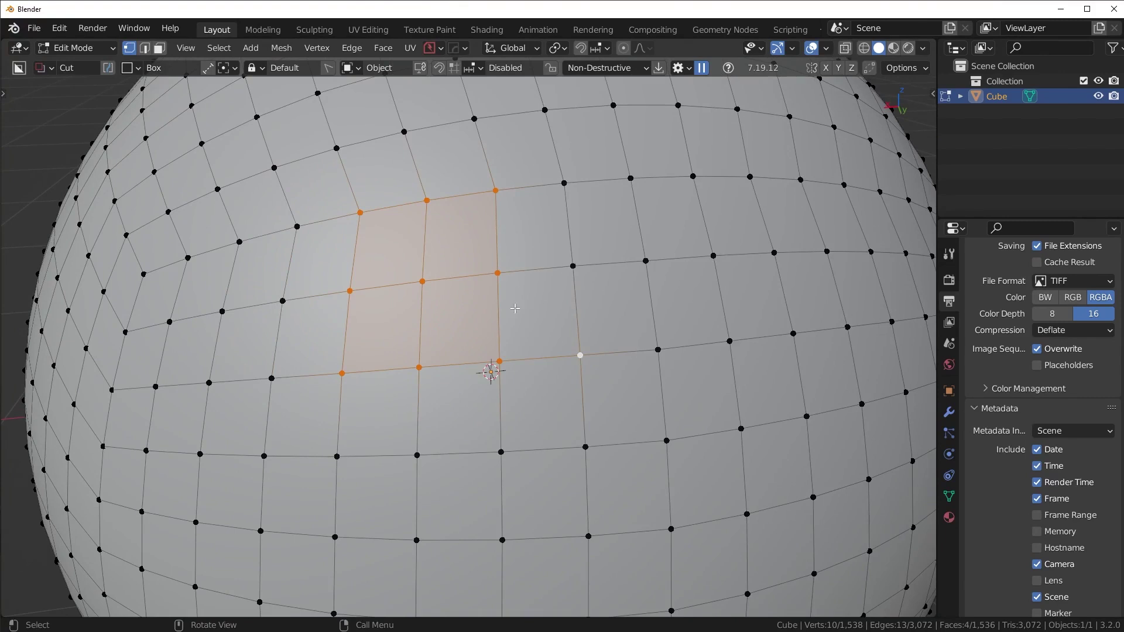
{"action": "key", "text": "shift+1"}
{"action": "key", "text": "ctrl+z"}
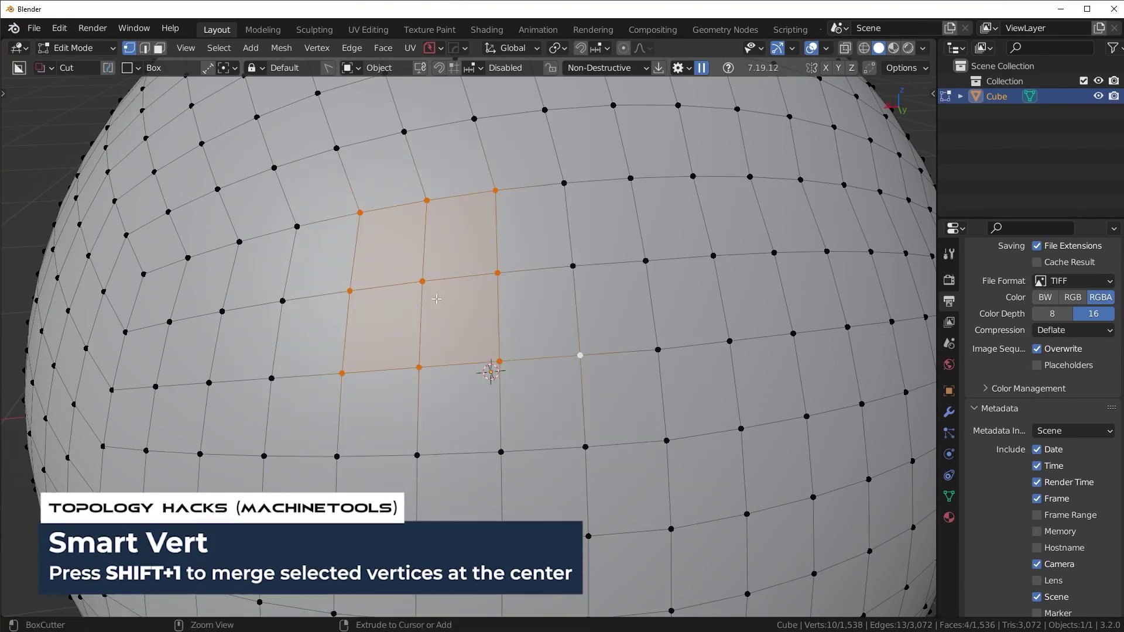
{"action": "key", "text": "shift+1"}
{"action": "key", "text": "ctrl+z"}
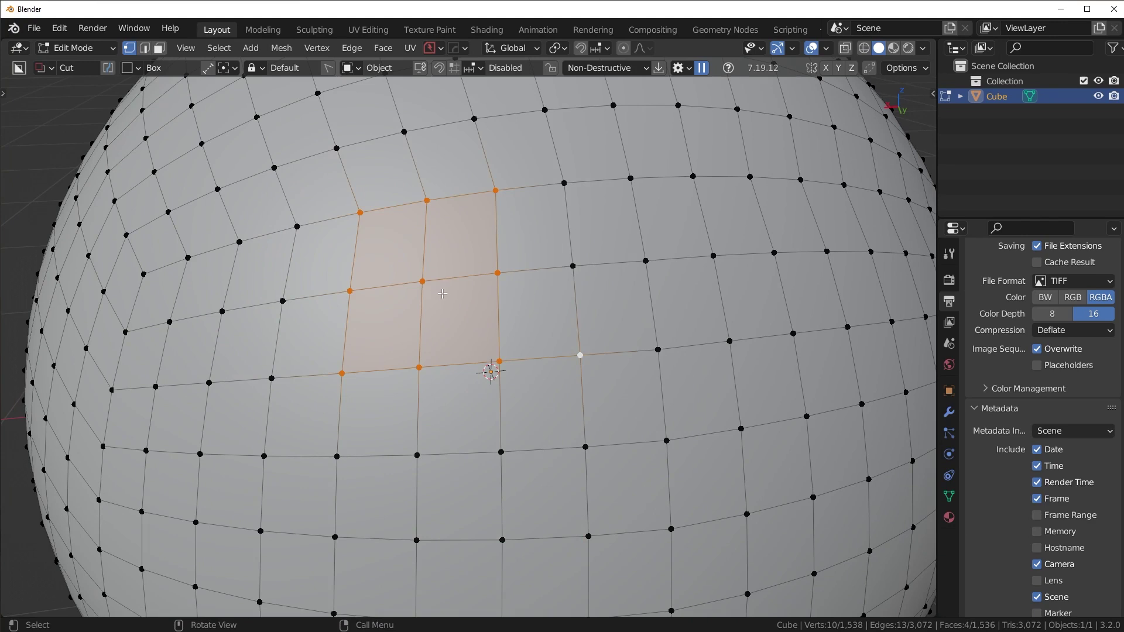
{"action": "key", "text": "shift+1"}
{"action": "key", "text": "ctrl+z"}
- Try the standard Merge At Center on the ten selected vertices, and undo it
{"action": "key", "text": "m"}
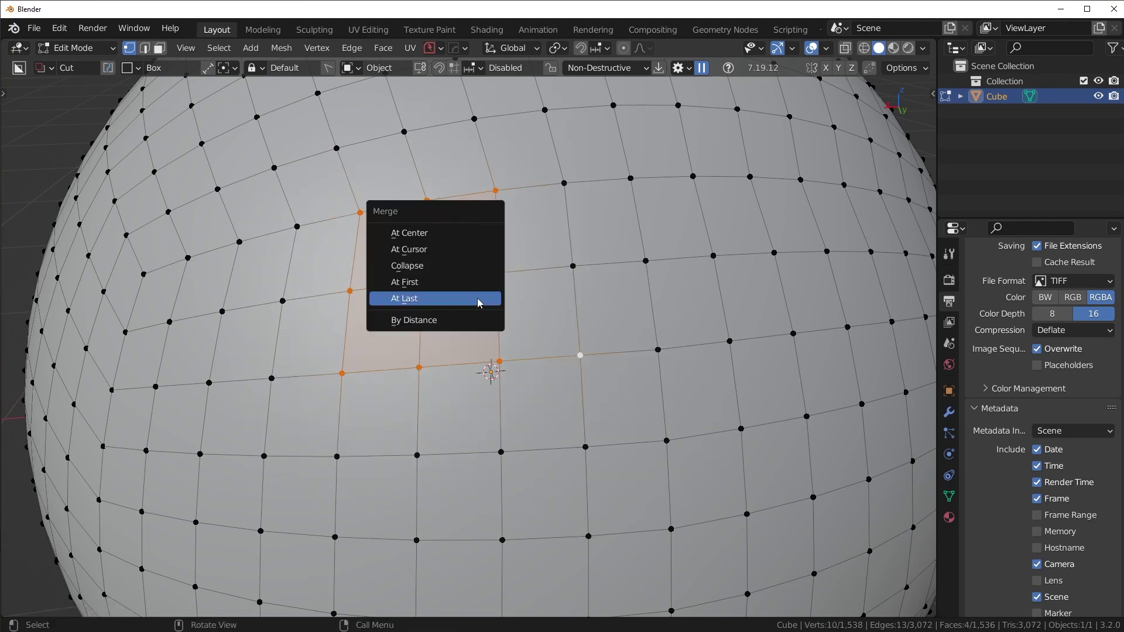
{"action": "left_click", "coordinate": [450, 232]}
{"action": "key", "text": "ctrl+z"}
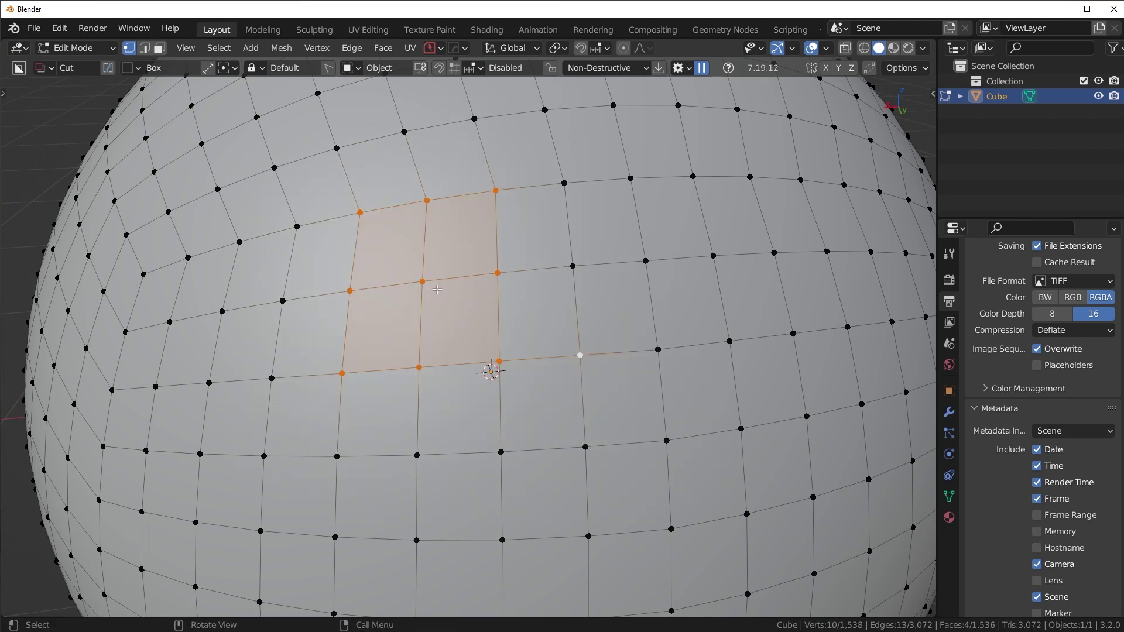
{"action": "key", "text": "ctrl+shift+z"}
{"action": "key", "text": "ctrl+z"}
- Clear the selection and try moving a single vertex on the sphere's upper side freely, without Surface Slide
{"action": "middle_click_drag", "start_coordinate": [667, 372], "coordinate": [631, 401]}
{"action": "key", "text": "alt+a"}
{"action": "key", "text": "Tab"}
{"action": "key", "text": "Escape"}
{"action": "middle_click_drag", "start_coordinate": [530, 456], "coordinate": [448, 374]}
{"action": "left_click", "coordinate": [267, 332]}
{"action": "key", "text": "g"}
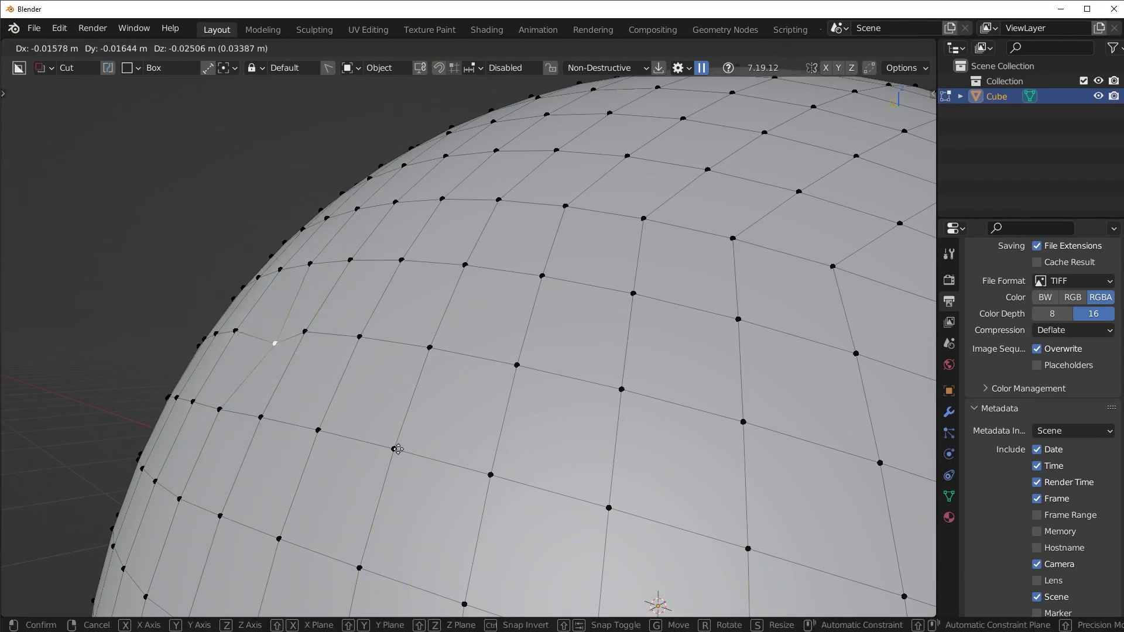
{"action": "left_click", "coordinate": [449, 441]}
- Check the moved vertex's effect on the shading in Object Mode, and undo the move back in Edit Mode
{"action": "key", "text": "Tab"}
{"action": "middle_click_drag", "start_coordinate": [467, 367], "coordinate": [664, 369]}
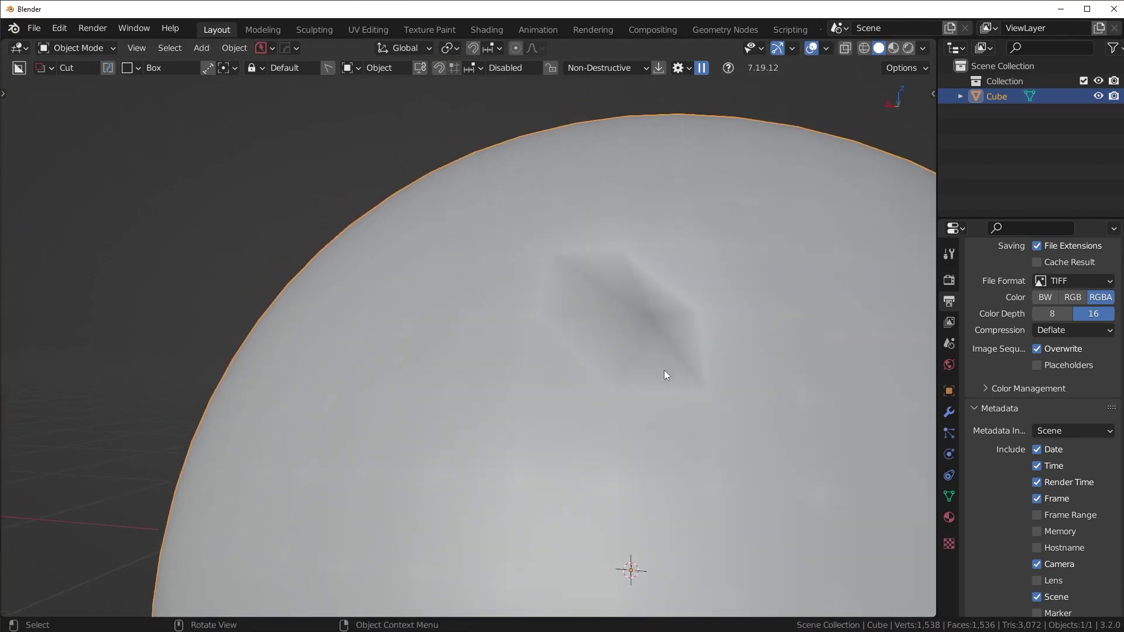
{"action": "key", "text": "Tab"}
{"action": "middle_click_drag", "start_coordinate": [741, 326], "coordinate": [485, 372]}
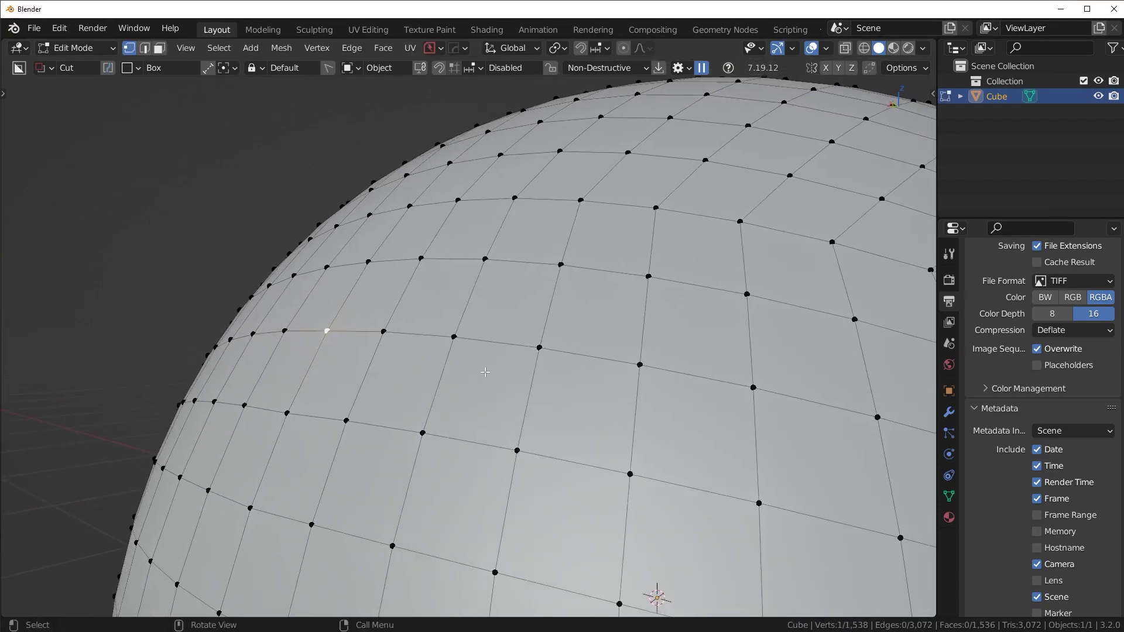
- Start Surface Slide, move the selected vertex along the sphere's surface, and check the shading in Object Mode before returning to Edit Mode
{"action": "key", "text": "Tab"}
{"action": "left_click", "coordinate": [416, 427]}
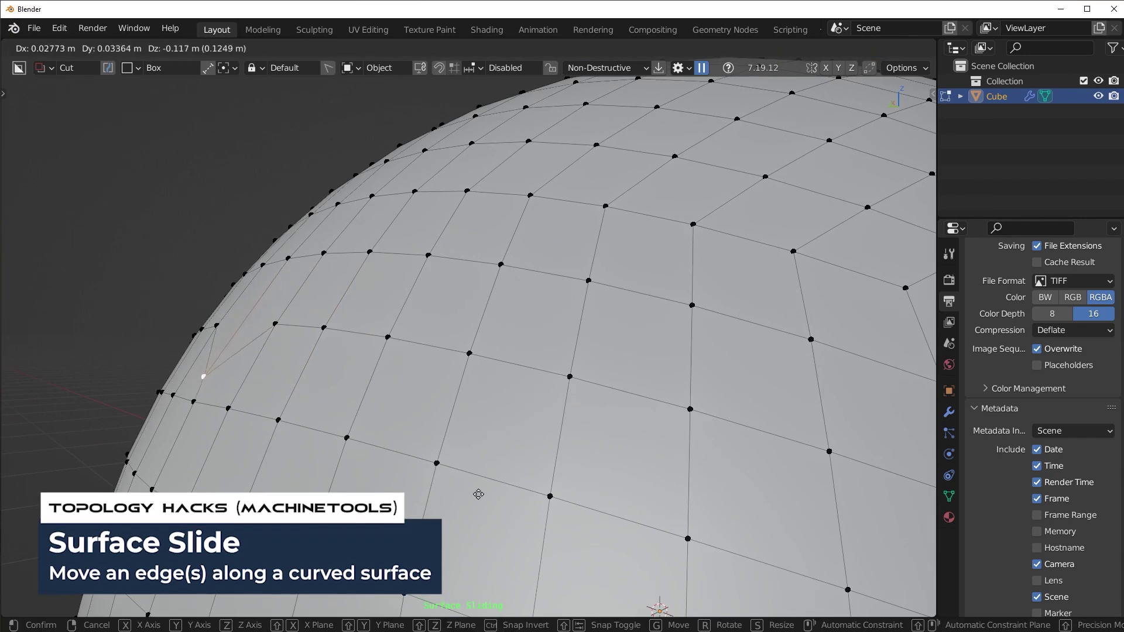
{"action": "left_click", "coordinate": [529, 381]}
{"action": "key", "text": "Tab"}
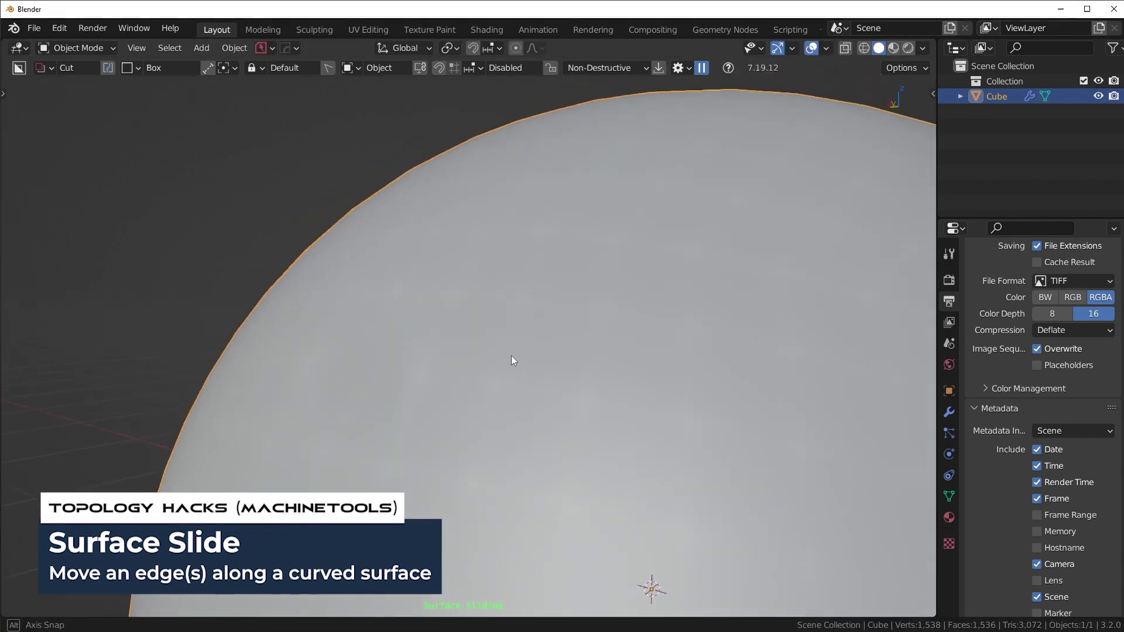
{"action": "key", "text": "Tab"}
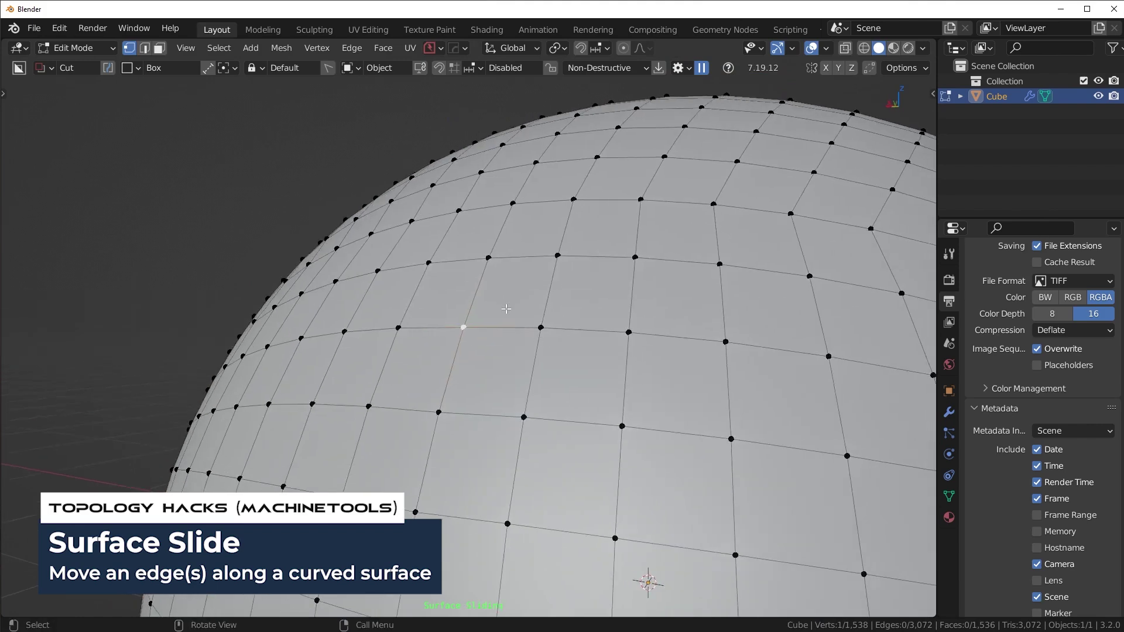
{"action": "middle_click_drag", "start_coordinate": [507, 309], "coordinate": [313, 394]}
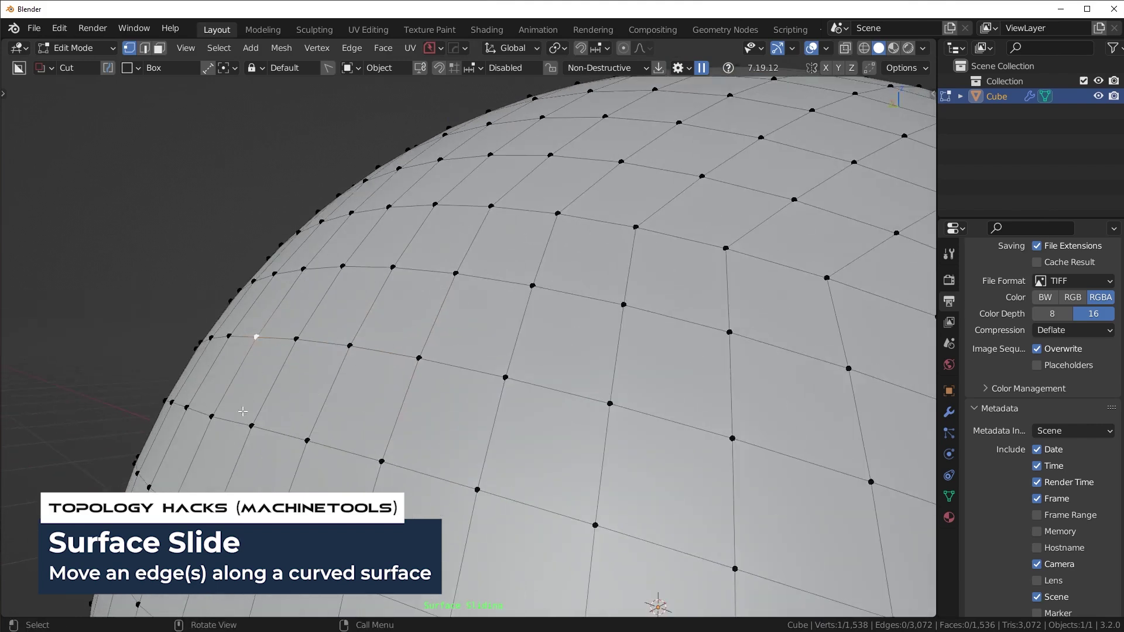
- Finish Surface Slide on the sphere and clear the vertex selection
{"action": "key", "text": "Tab"}
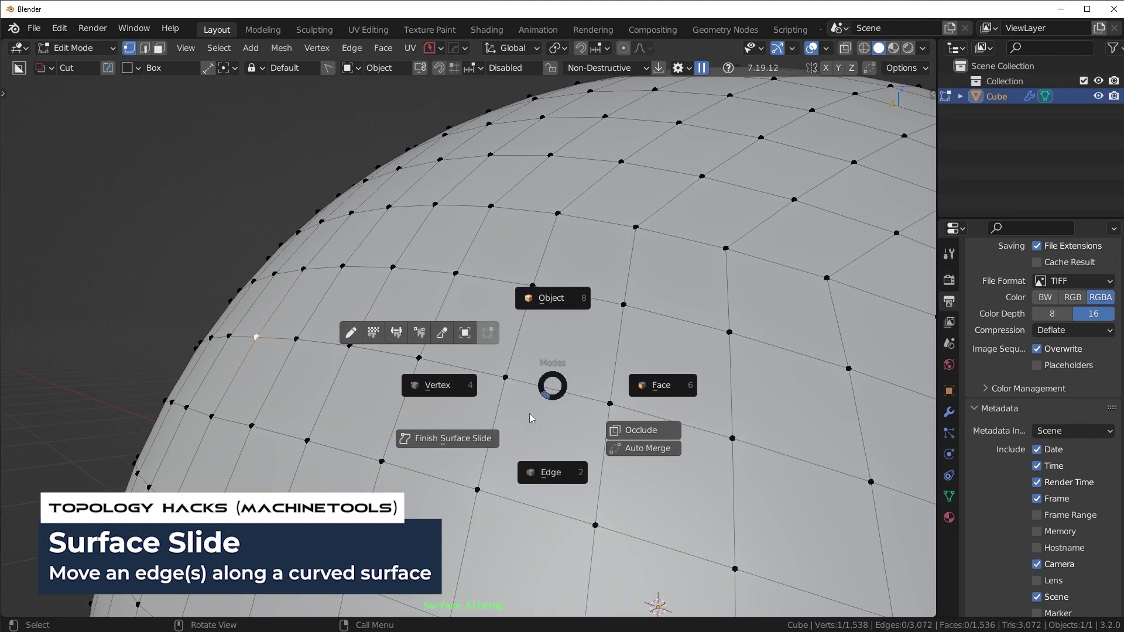
{"action": "left_click", "coordinate": [427, 439]}
{"action": "scroll", "coordinate": [585, 410], "scroll_direction": "down", "scroll_amount": 3}
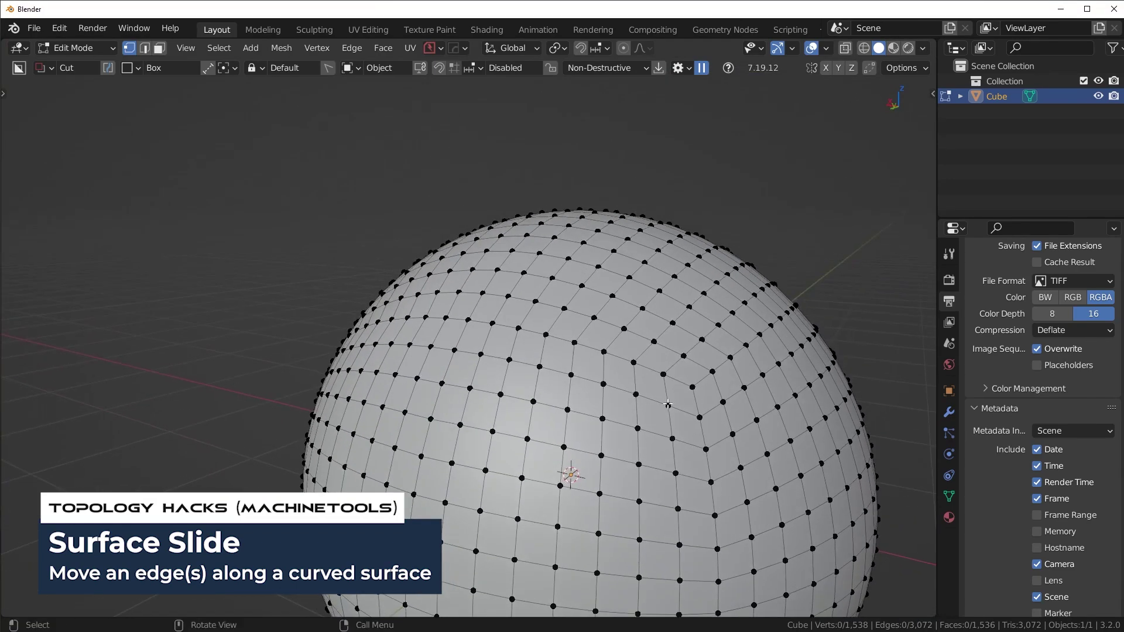
{"action": "middle_click_drag", "start_coordinate": [667, 404], "coordinate": [559, 340]}
{"action": "middle_click_drag", "start_coordinate": [609, 382], "coordinate": [500, 389]}
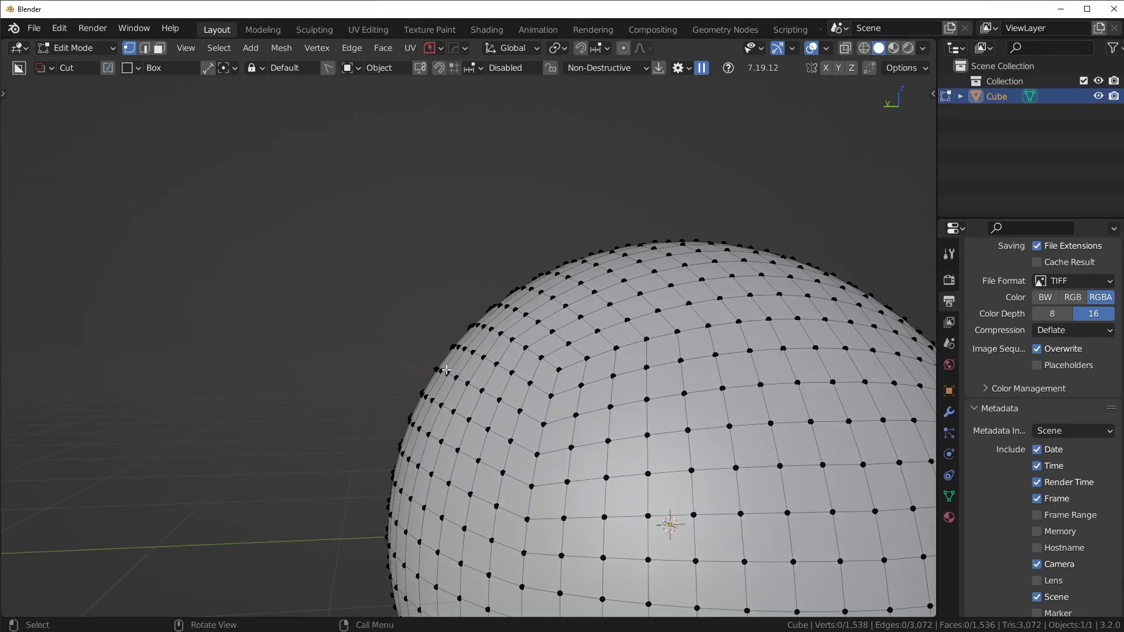
- Duplicate a sphere vertex twice, placing both loose copies in empty space off the sphere's upper side
{"action": "key", "text": "e"}
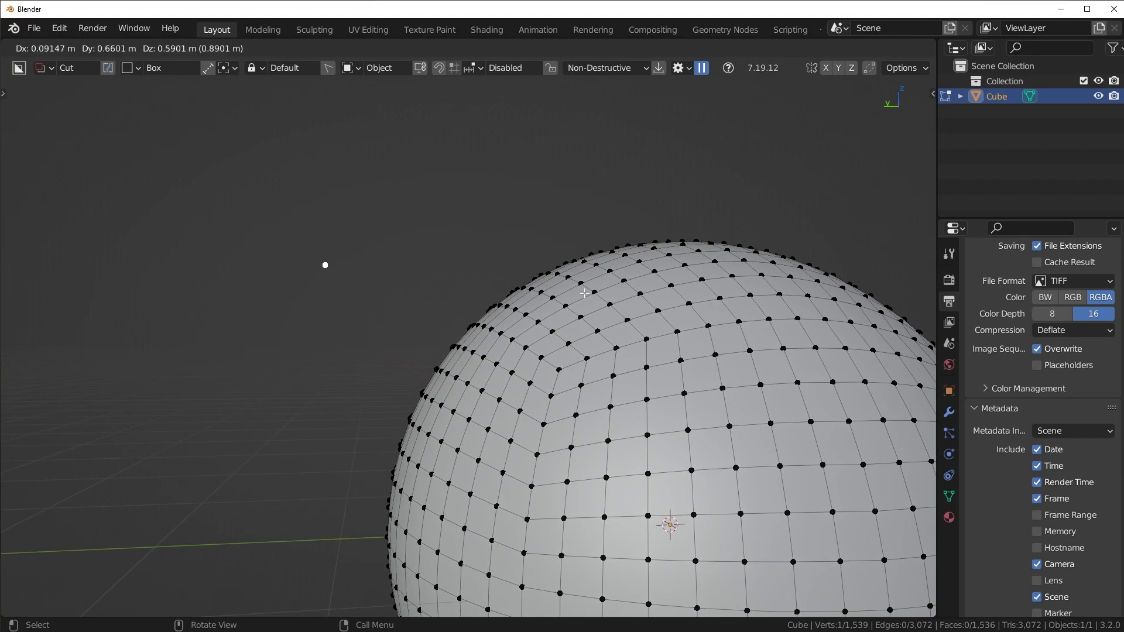
{"action": "left_click", "coordinate": [328, 262]}
{"action": "key", "text": "e"}
{"action": "left_click", "coordinate": [553, 214]}
{"action": "middle_click_drag", "start_coordinate": [471, 384], "coordinate": [484, 399]}
- Switch to face selection and duplicate one face on the sphere's side in place
{"action": "key", "text": "Tab"}
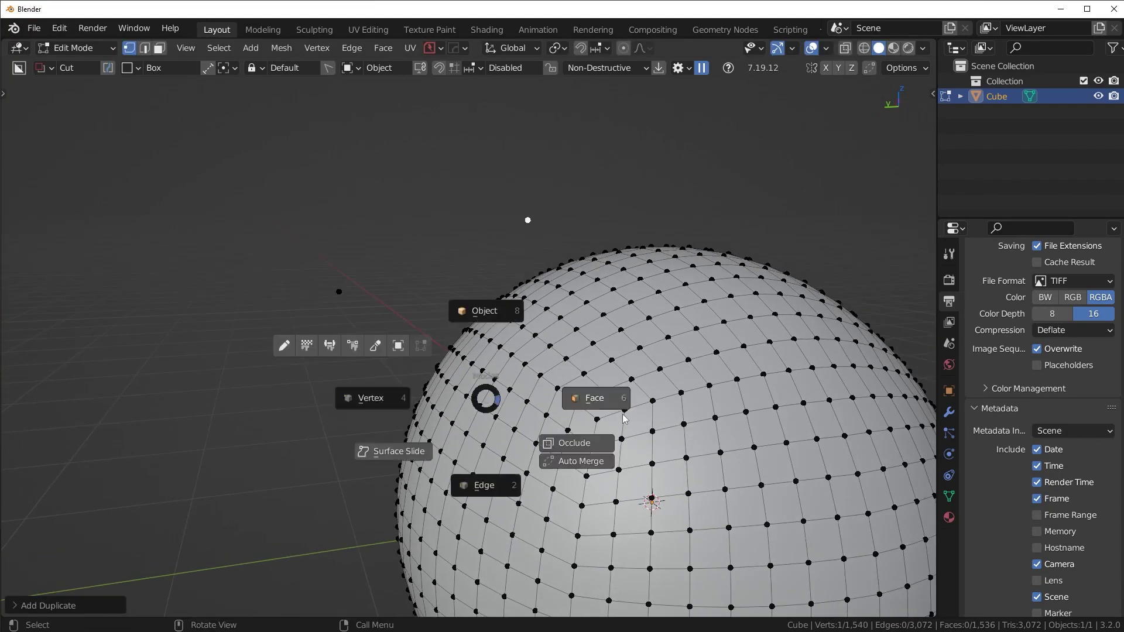
{"action": "left_click", "coordinate": [594, 396]}
{"action": "middle_click_drag", "start_coordinate": [550, 445], "coordinate": [497, 369], "text": "shift"}
{"action": "scroll", "coordinate": [497, 369], "scroll_direction": "up", "scroll_amount": 2}
{"action": "left_click", "coordinate": [387, 343]}
{"action": "key", "text": "shift+d"}
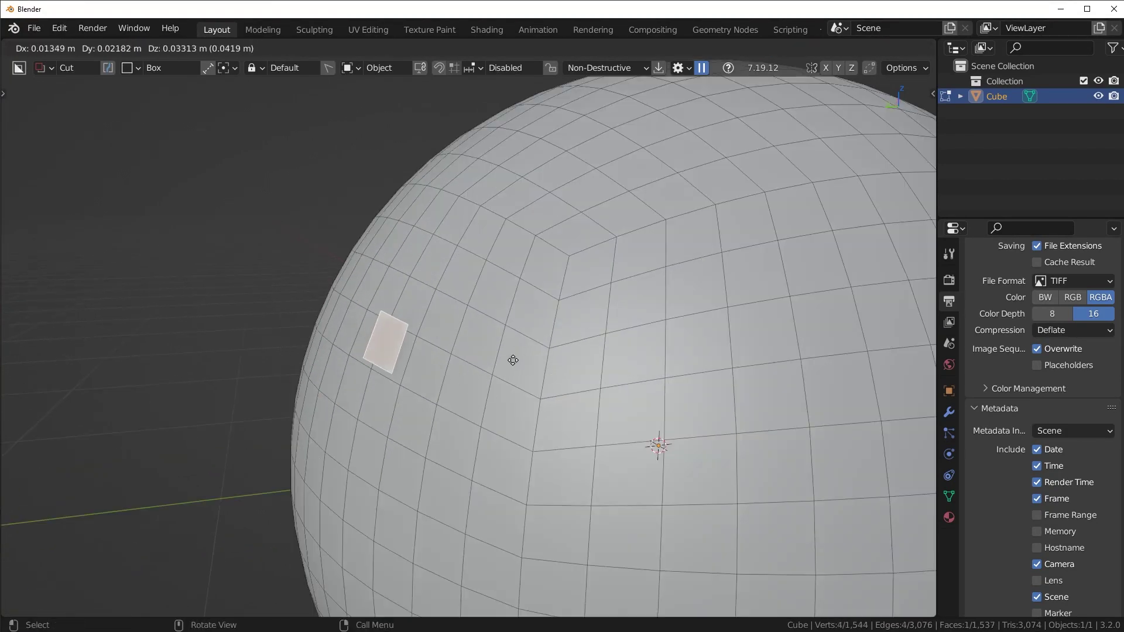
{"action": "right_click", "coordinate": [508, 368]}
- Try moving the duplicated face, cancel the move, and switch to vertex selection
{"action": "key", "text": "1"}
{"action": "scroll", "coordinate": [435, 376], "scroll_direction": "up", "scroll_amount": 2}
{"action": "key", "text": "3"}
{"action": "key", "text": "g"}
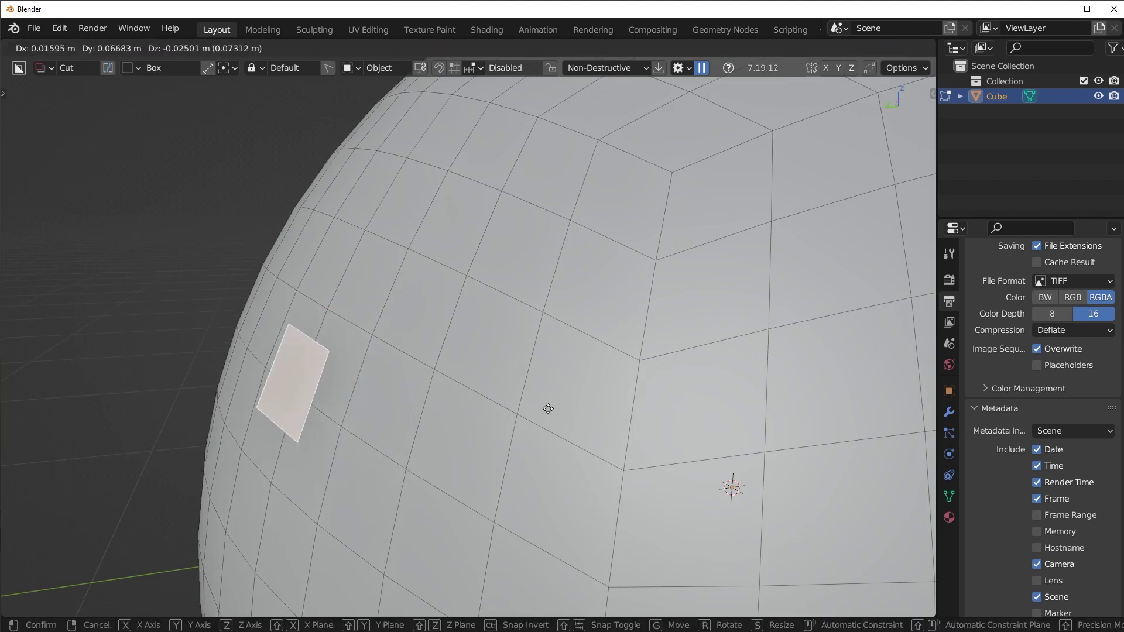
{"action": "right_click", "coordinate": [515, 410]}
{"action": "key", "text": "Tab"}
{"action": "left_click", "coordinate": [364, 427]}
- Clear the selection and run MACHIN3 Clean Up to remove the loose vertices and duplicated face
{"action": "scroll", "coordinate": [549, 403], "scroll_direction": "down", "scroll_amount": 4}
{"action": "key", "text": "alt+a"}
{"action": "middle_click_drag", "start_coordinate": [549, 403], "coordinate": [543, 402]}
{"action": "middle_click_drag", "start_coordinate": [554, 317], "coordinate": [508, 374], "text": "shift"}
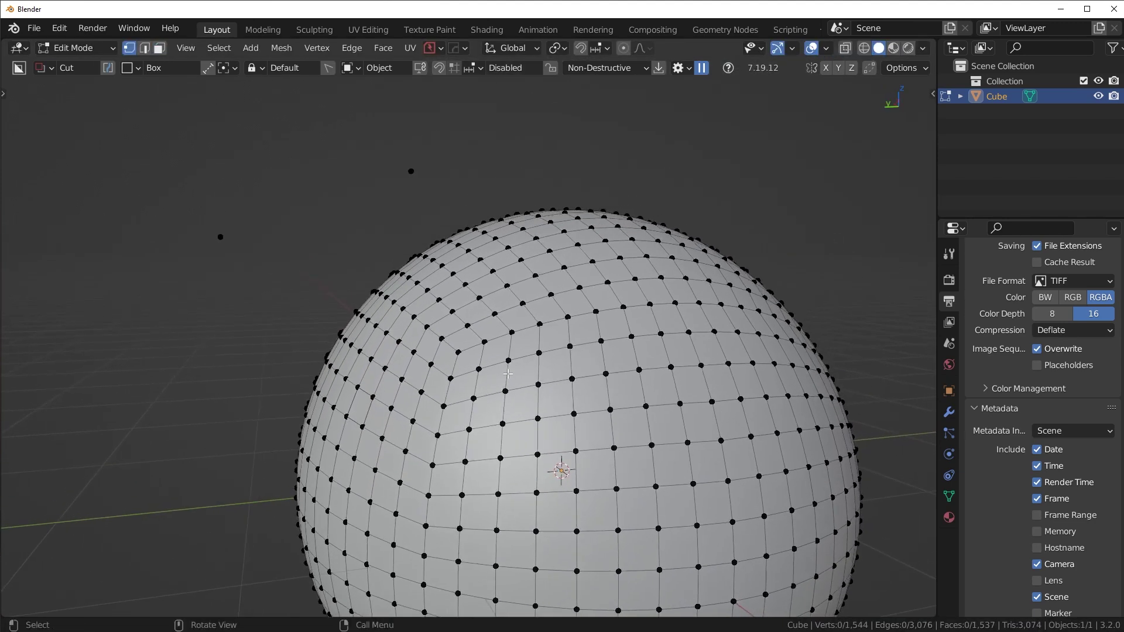
{"action": "key", "text": "3"}
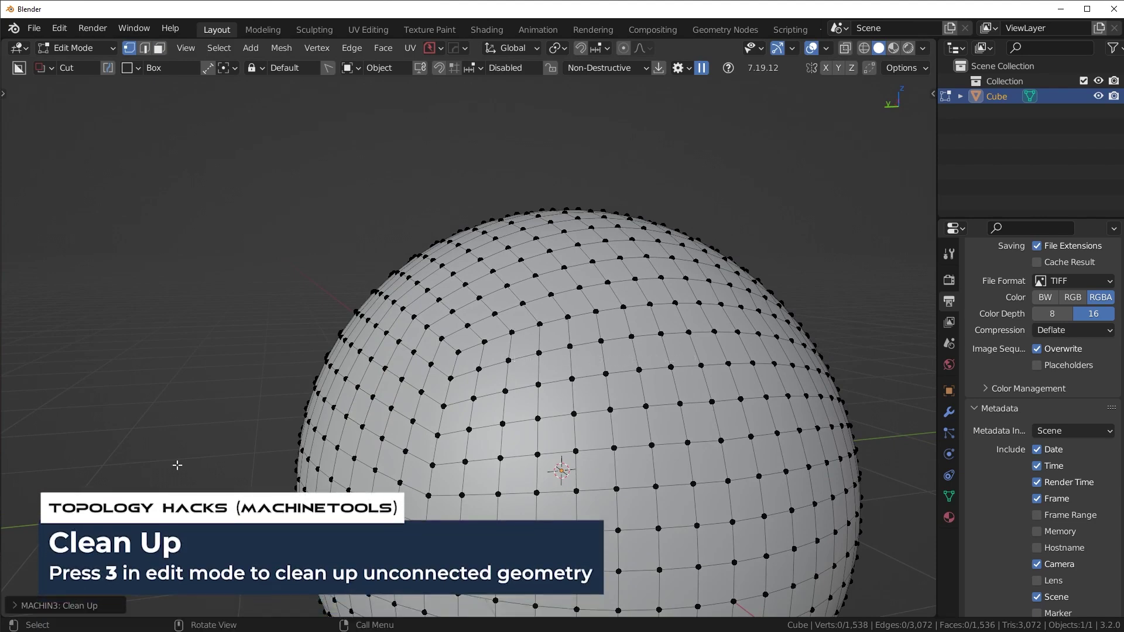
{"action": "middle_click_drag", "start_coordinate": [329, 478], "coordinate": [359, 469]}
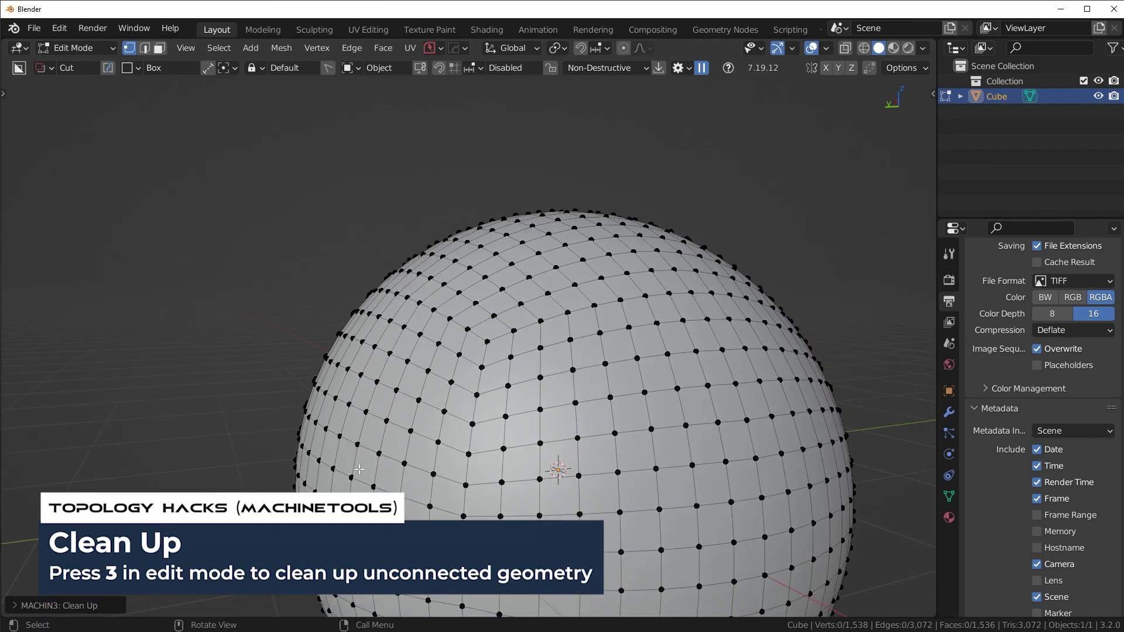
- Undo the cleanup and deselection, and run Clean Up again with the duplicated face's vertices selected
{"action": "key", "text": "ctrl+z"}
{"action": "key", "text": "ctrl+z"}
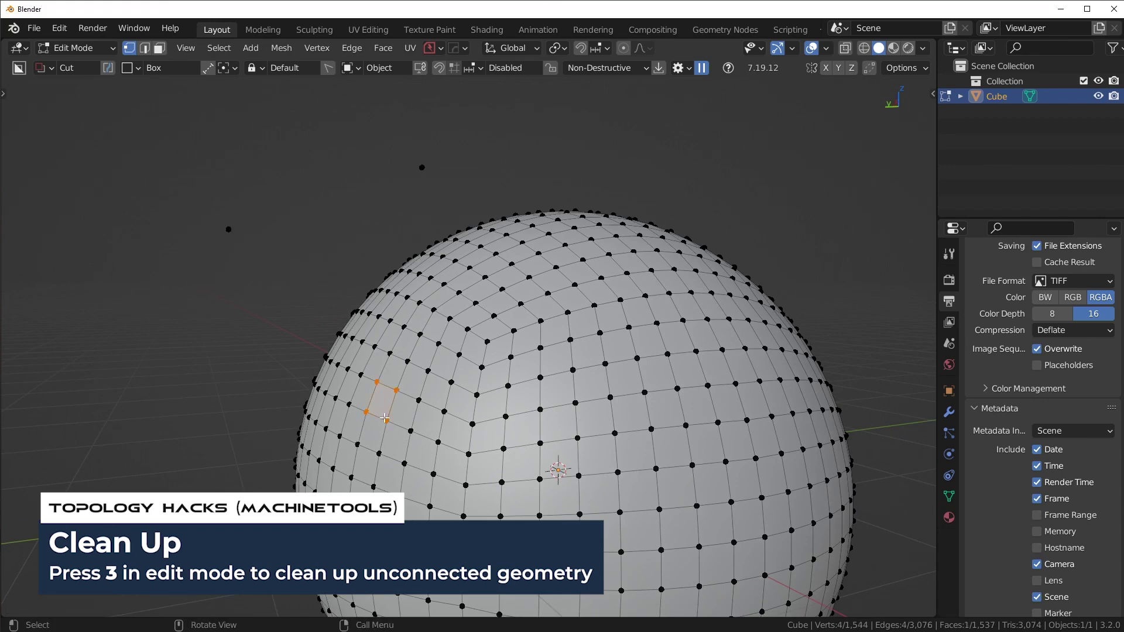
{"action": "key", "text": "3"}
{"action": "key", "text": "3"}
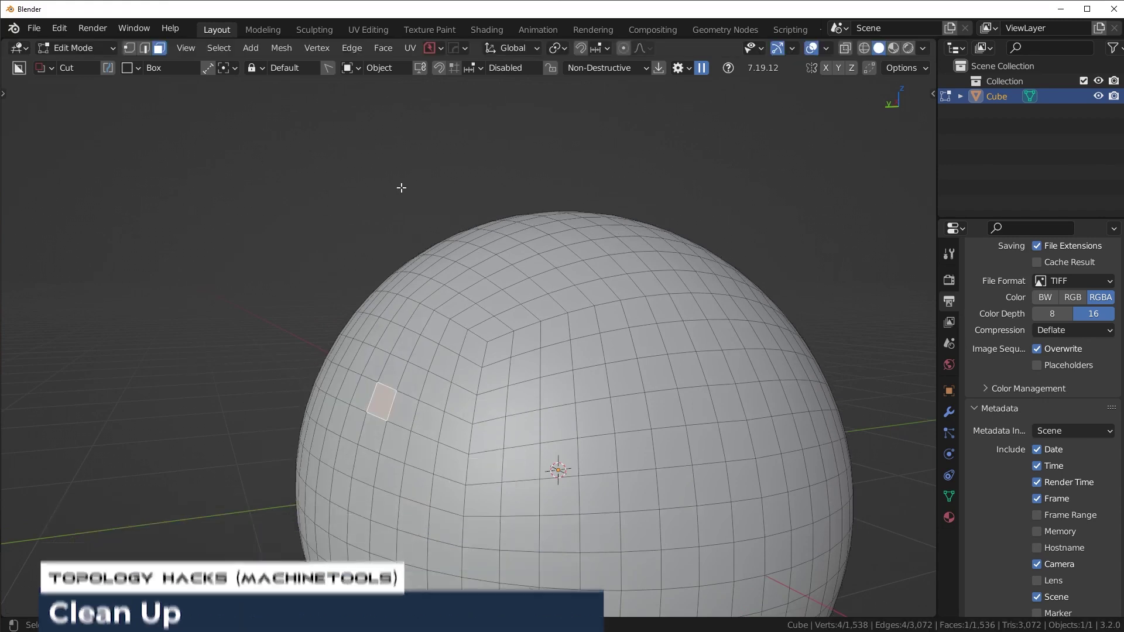
- Run Clean Up once more in vertex selection and expand its settings to review the options
{"action": "key", "text": "1"}
{"action": "key", "text": "a"}
{"action": "key", "text": "1"}
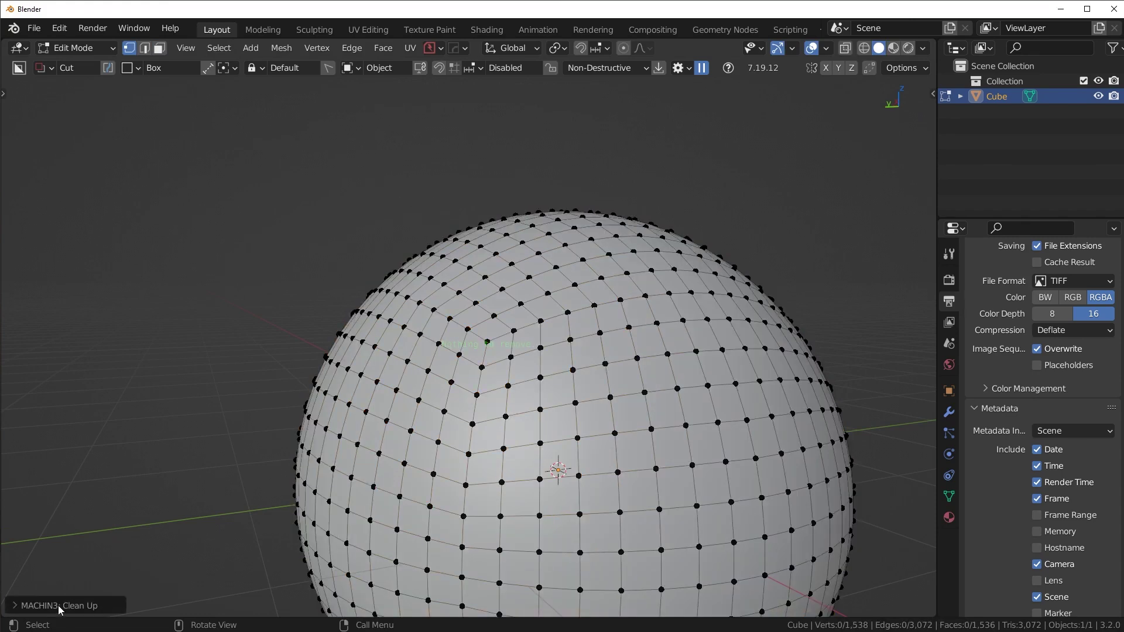
{"action": "left_click", "coordinate": [60, 605]}
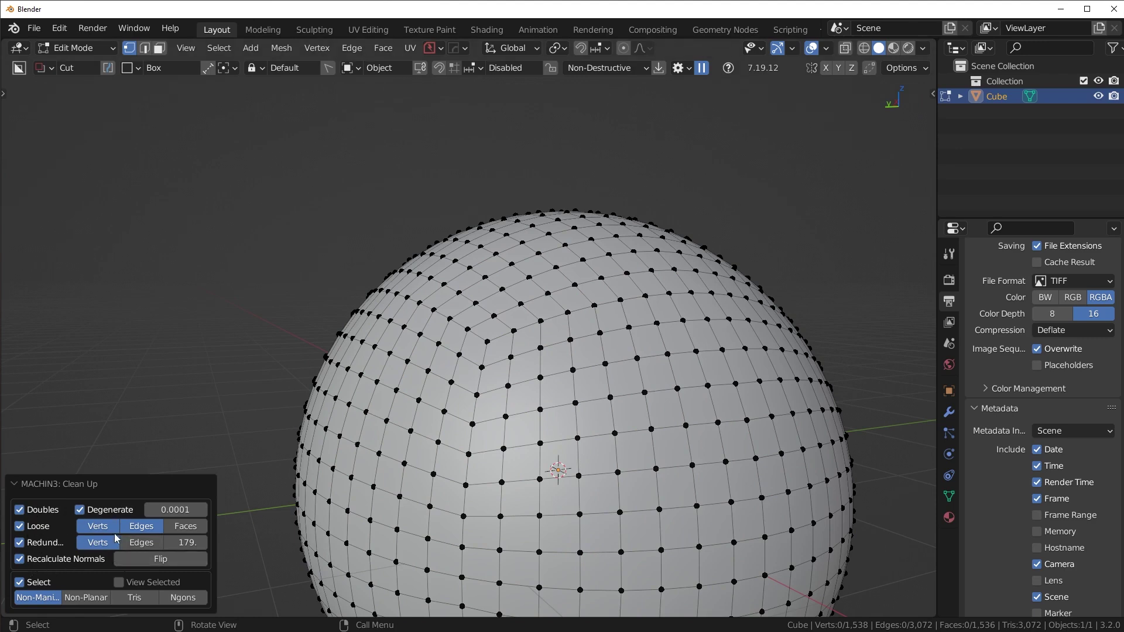
- Return to Object Mode and set the BoxCutter shape to Circle (64)
{"action": "middle_click_drag", "start_coordinate": [691, 468], "coordinate": [659, 469]}
{"action": "key", "text": "Tab"}
{"action": "scroll", "coordinate": [680, 375], "scroll_direction": "down", "scroll_amount": 3}
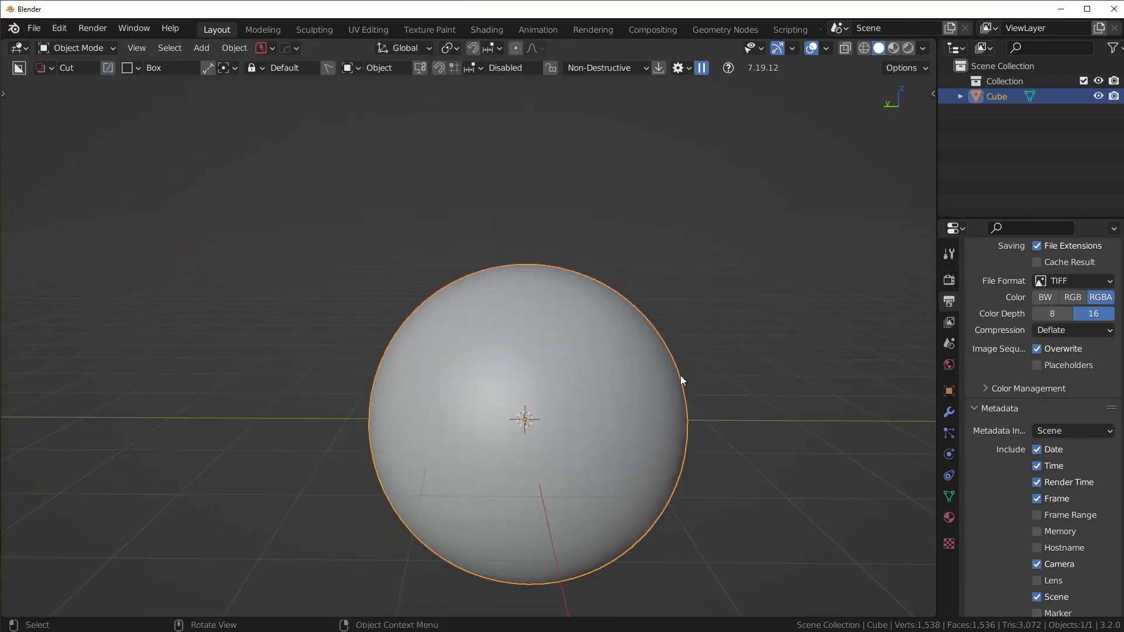
{"action": "middle_click_drag", "start_coordinate": [680, 375], "coordinate": [641, 417], "text": "shift"}
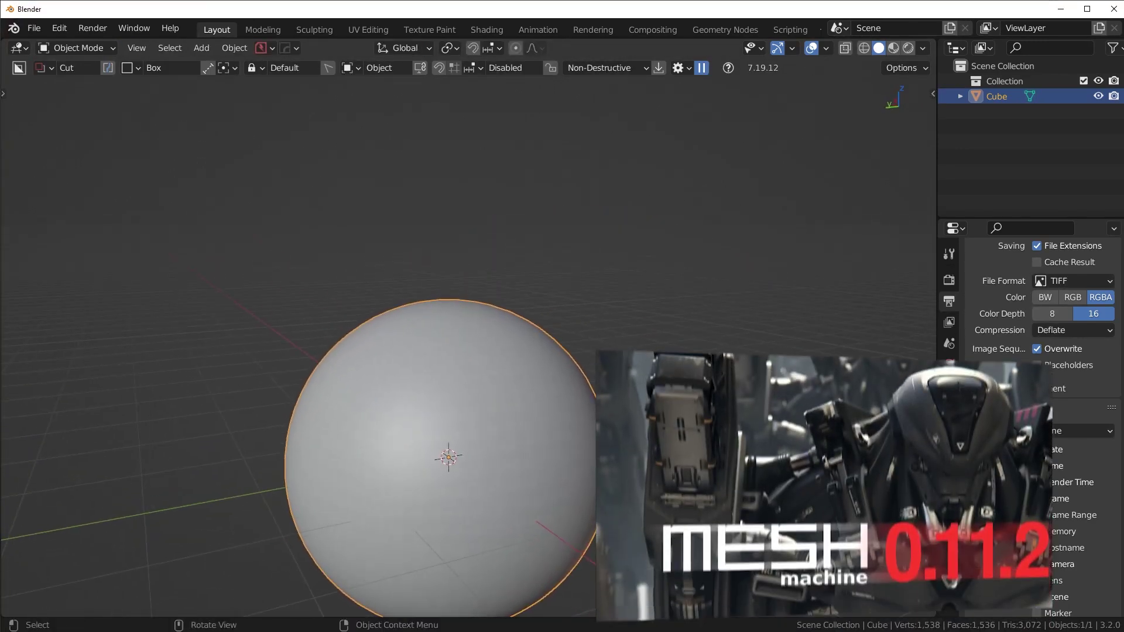
{"action": "key", "text": "ctrl+d"}
{"action": "left_click", "coordinate": [625, 316]}
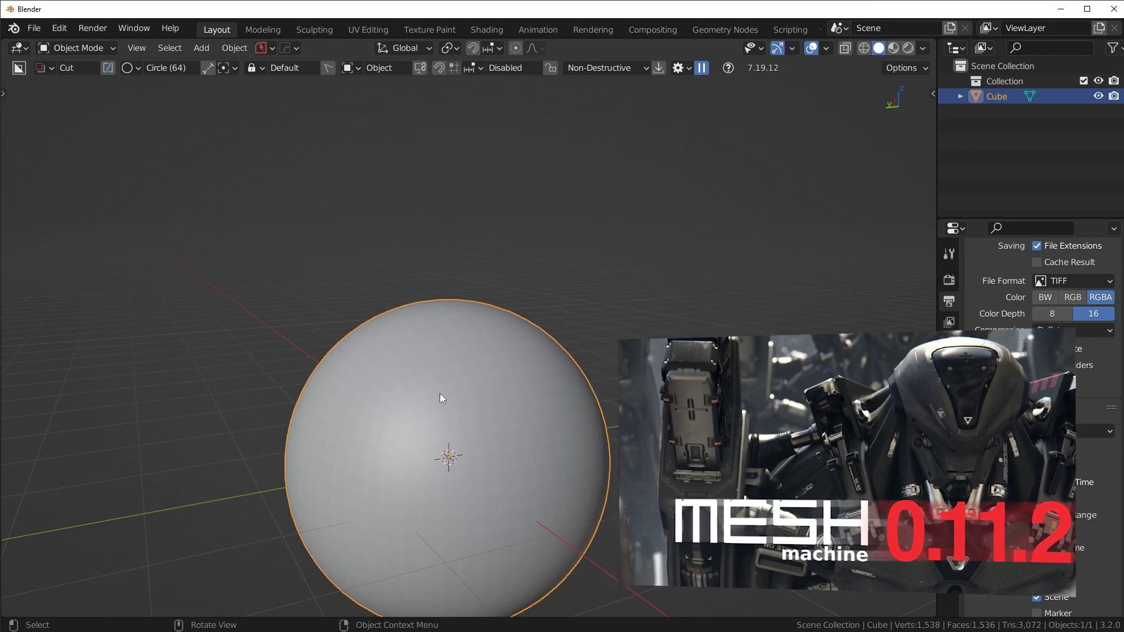
- Cut a deep circular hole into the upper front of the sphere
{"action": "left_click_drag", "start_coordinate": [481, 403], "coordinate": [534, 432]}
{"action": "middle_click_drag", "start_coordinate": [534, 432], "coordinate": [593, 413]}
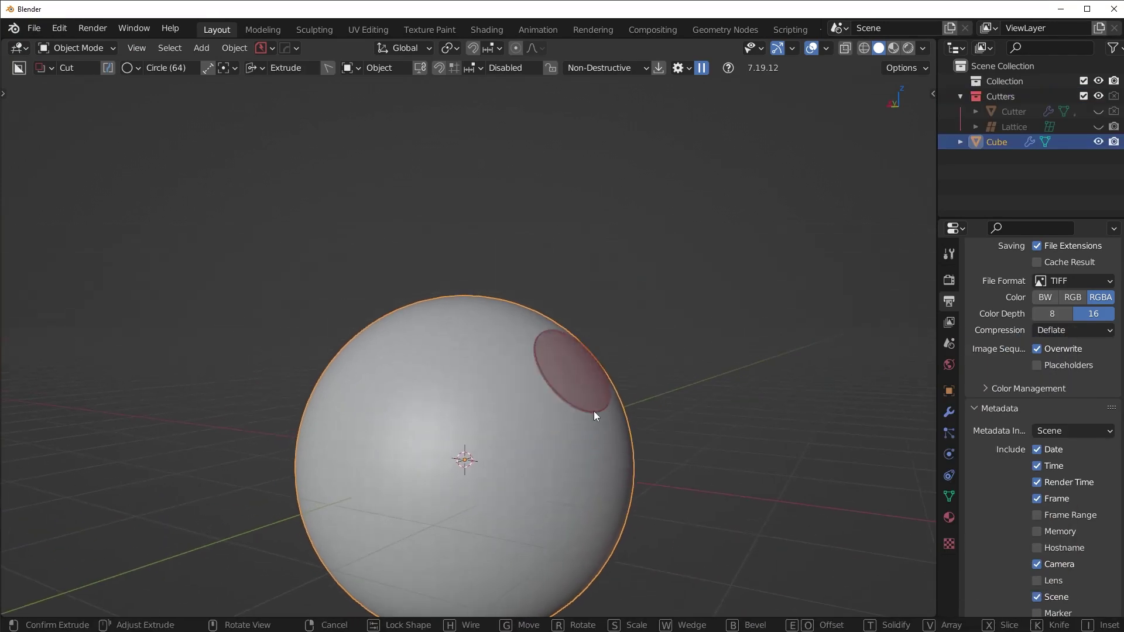
{"action": "left_click", "coordinate": [532, 423]}
{"action": "middle_click_drag", "start_coordinate": [649, 436], "coordinate": [631, 394]}
{"action": "scroll", "coordinate": [630, 394], "scroll_direction": "up", "scroll_amount": 4}
{"action": "middle_click_drag", "start_coordinate": [646, 332], "coordinate": [619, 359]}
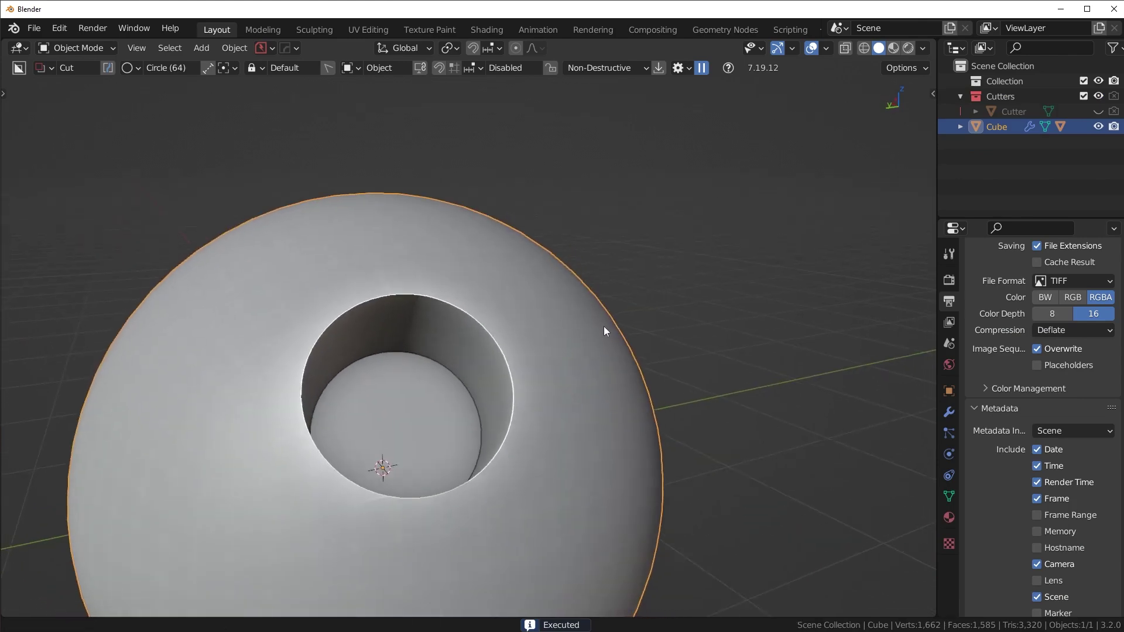
- Sharpen the cut sphere with Csharp to apply its boolean modifier
{"action": "middle_click_drag", "start_coordinate": [603, 332], "coordinate": [611, 405]}
{"action": "key", "text": "q"}
{"action": "left_click", "coordinate": [650, 330]}
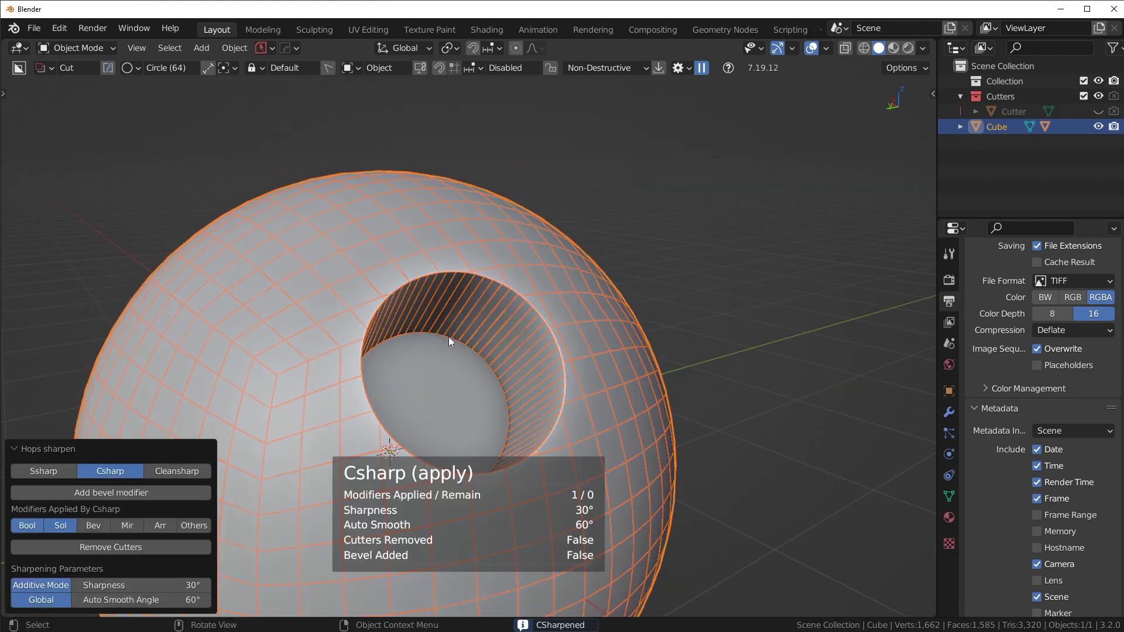
- Examine the vertices along the hole's rim in Edit Mode and compare with the shading in Object Mode
{"action": "key", "text": "Tab"}
{"action": "scroll", "coordinate": [568, 335], "scroll_direction": "up", "scroll_amount": 8}
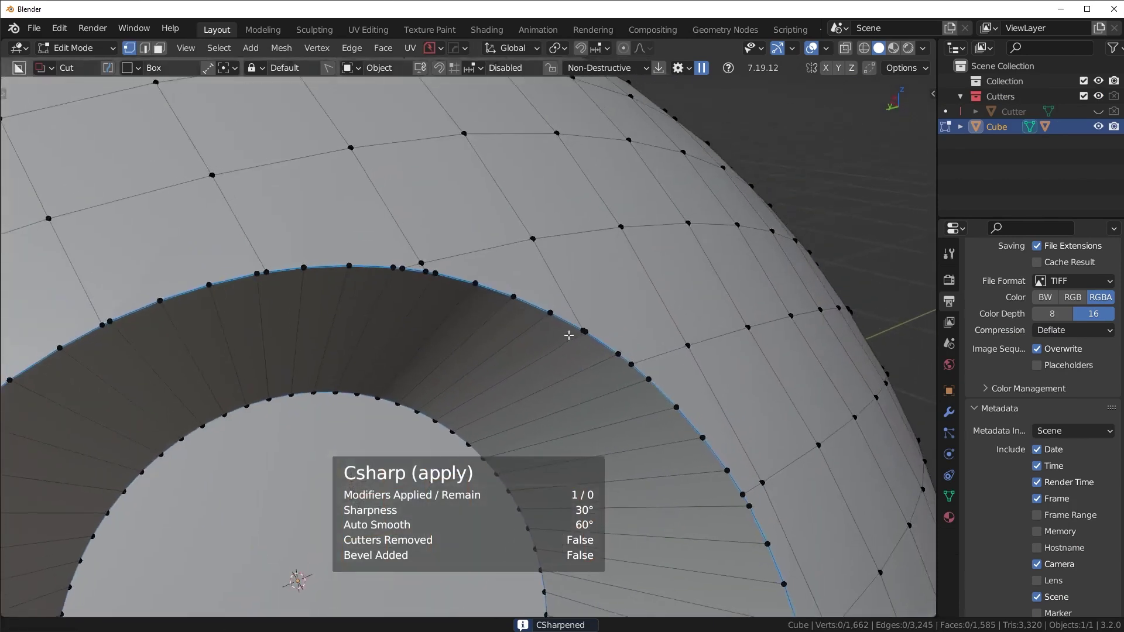
{"action": "middle_click_drag", "start_coordinate": [568, 335], "coordinate": [556, 306]}
{"action": "key", "text": "Tab"}
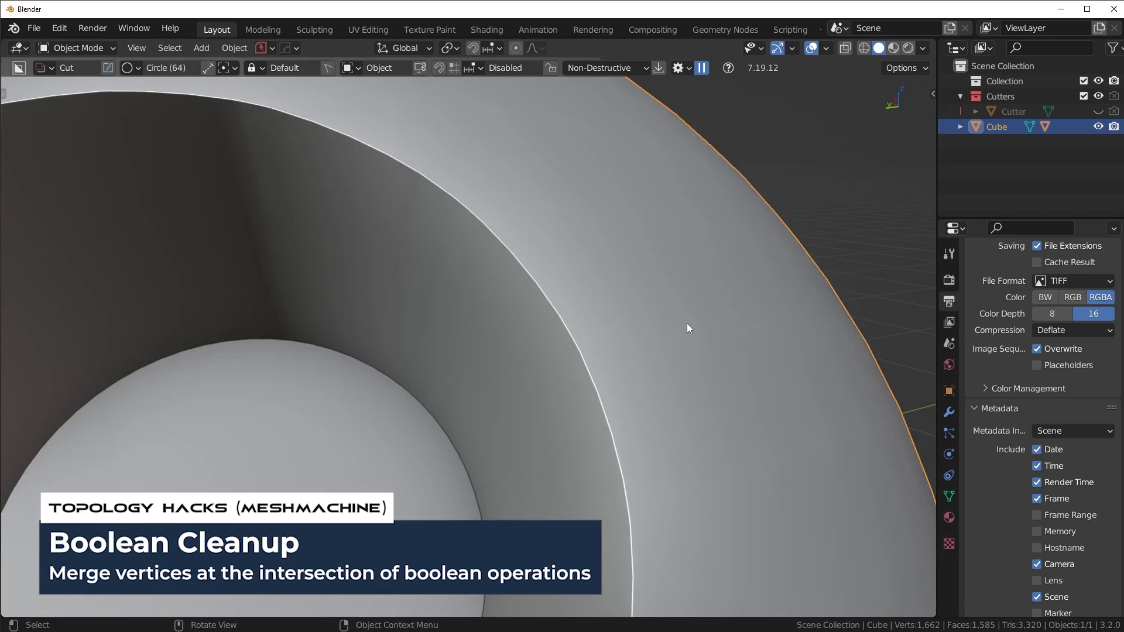
{"action": "key", "text": "Tab"}
{"action": "middle_click_drag", "start_coordinate": [666, 340], "coordinate": [564, 233]}
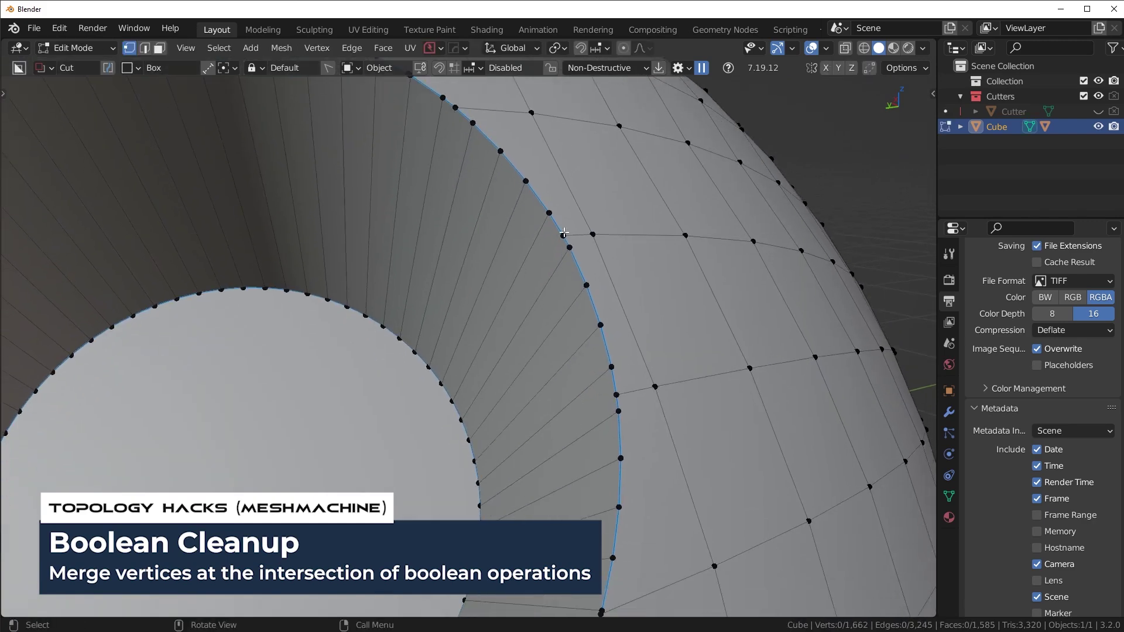
- Try merging two adjacent rim vertices with Smart Vert set to Merge Last, undo it, and clear the selection
{"action": "key", "text": "1"}
{"action": "left_click", "coordinate": [616, 394]}
{"action": "left_click", "coordinate": [618, 411], "text": "shift"}
{"action": "key", "text": "1"}
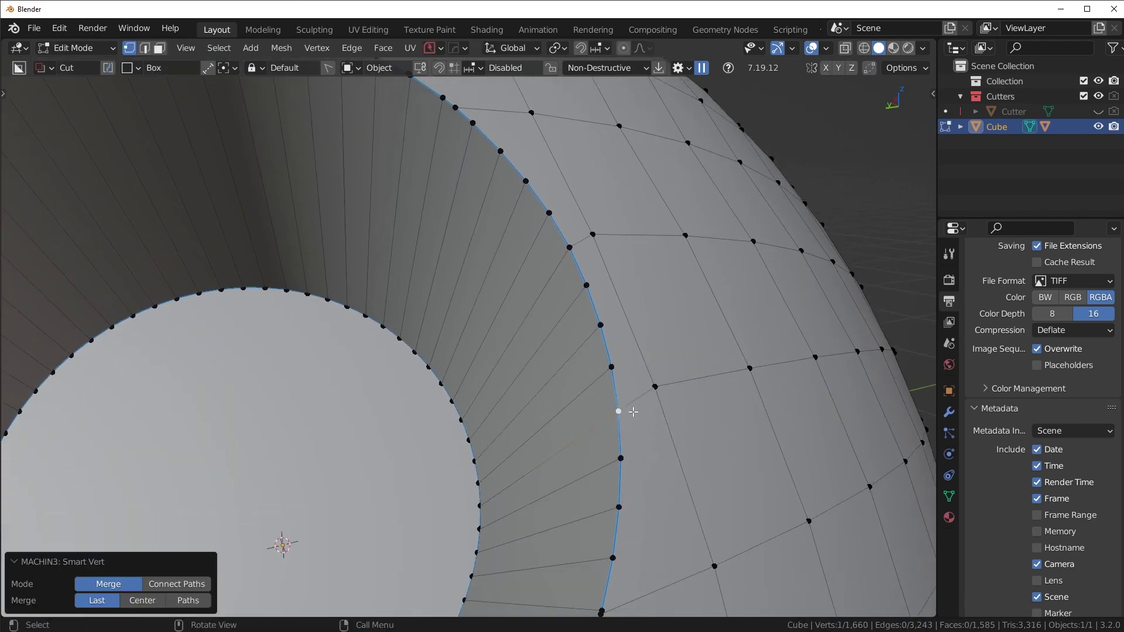
{"action": "key", "text": "ctrl+z"}
{"action": "key", "text": "alt+a"}
- Select the hole's entire outer rim as an edge loop and switch to vertex selection
{"action": "scroll", "coordinate": [638, 398], "scroll_direction": "down", "scroll_amount": 3}
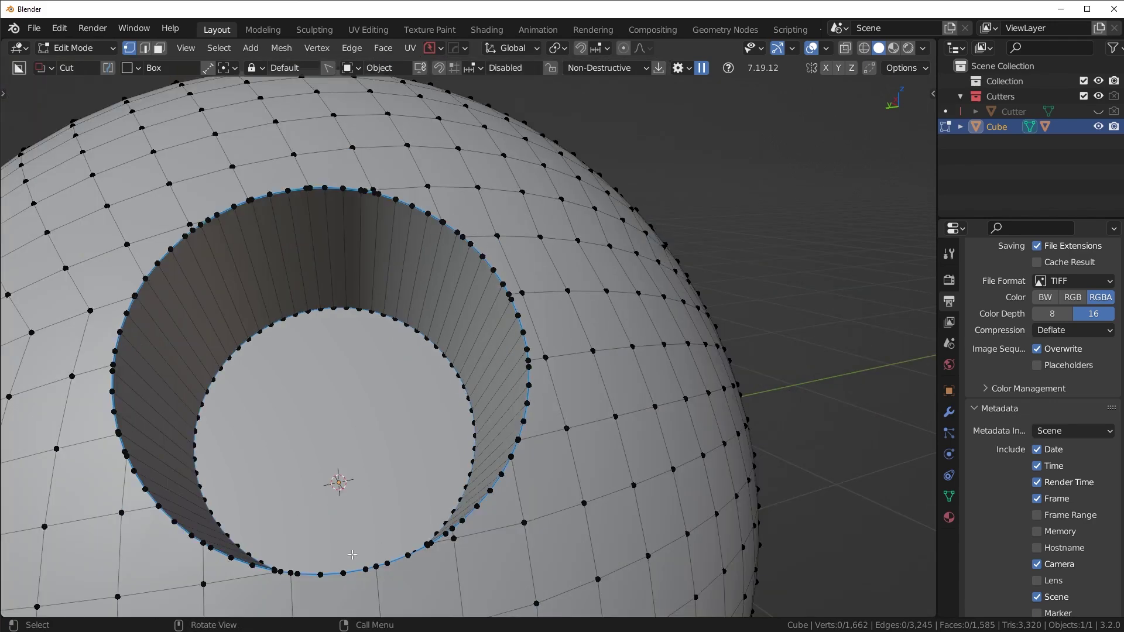
{"action": "middle_click_drag", "start_coordinate": [502, 238], "coordinate": [577, 342]}
{"action": "key", "text": "2"}
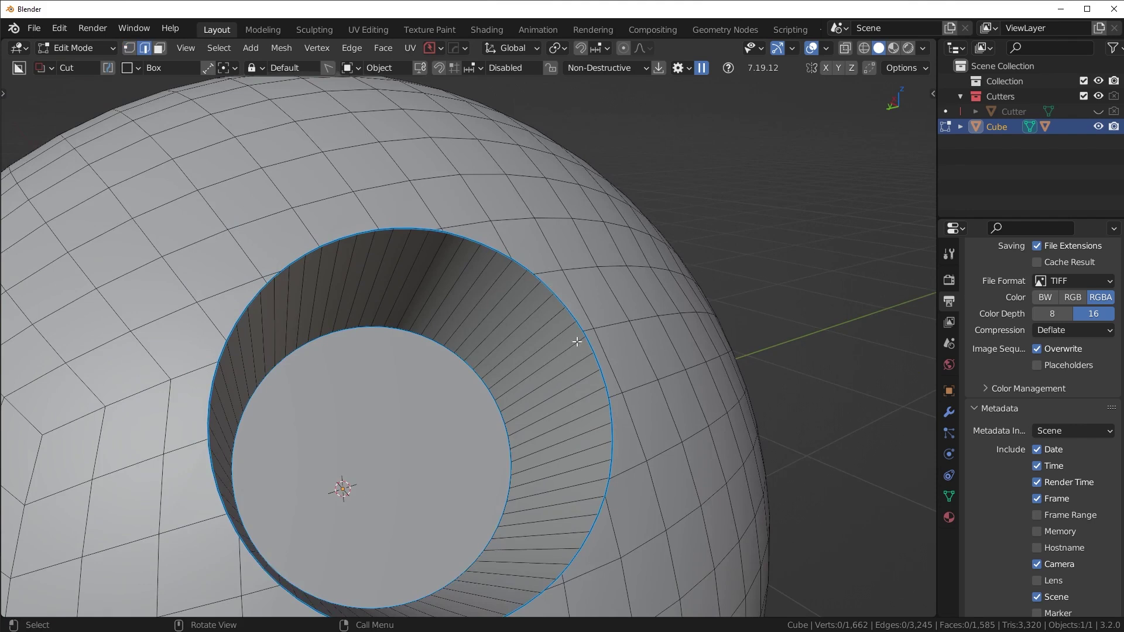
{"action": "left_click", "coordinate": [561, 300], "text": "alt"}
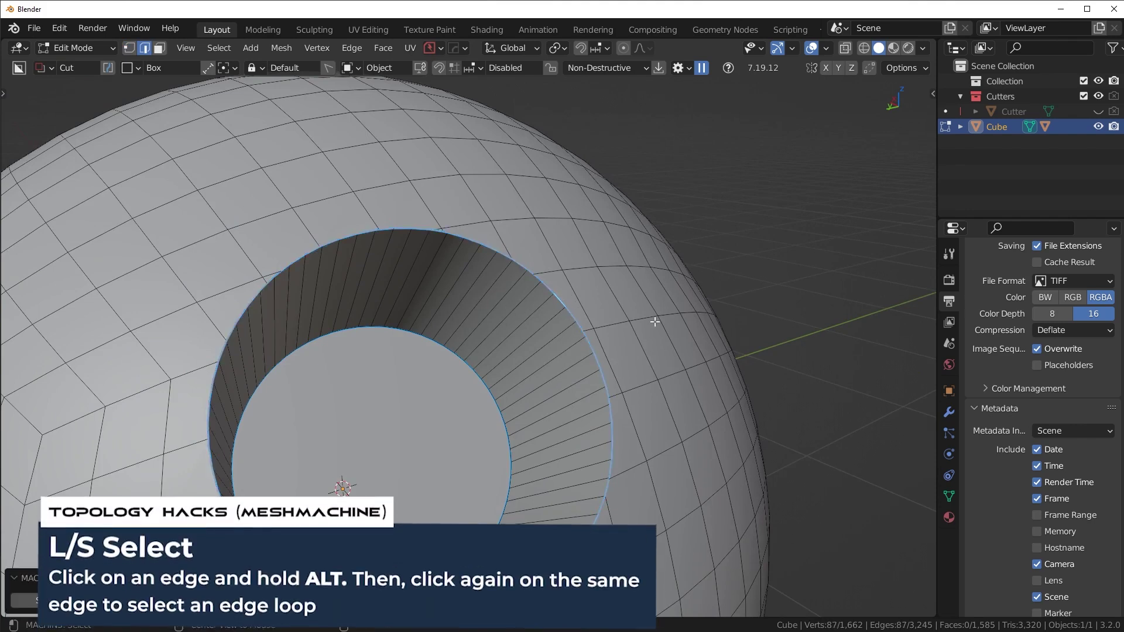
{"action": "key", "text": "1"}
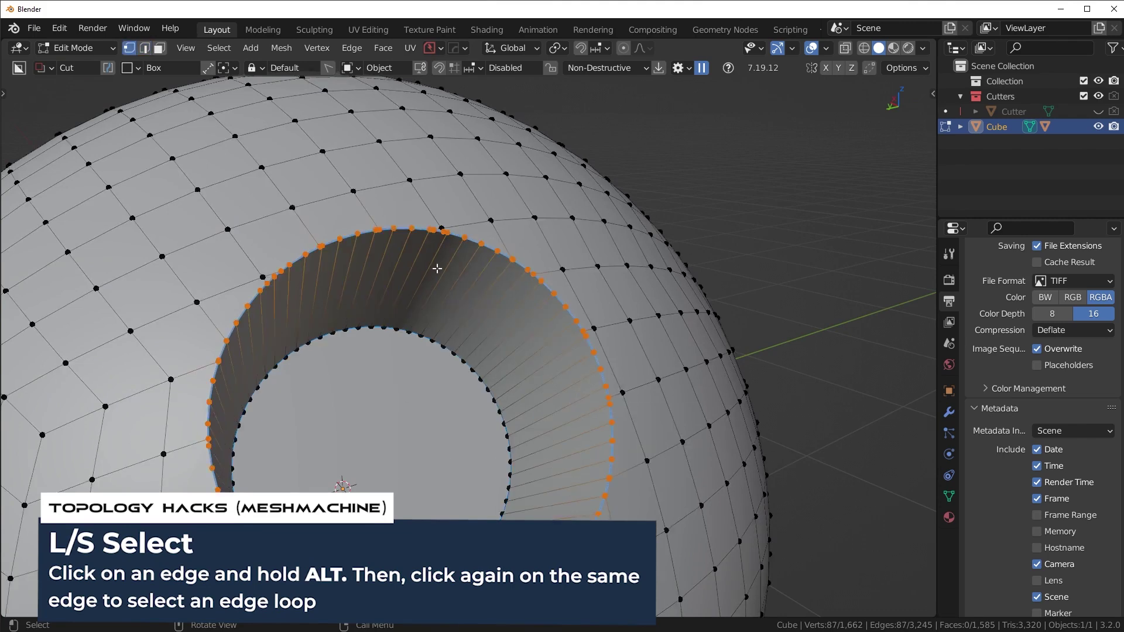
{"action": "middle_click_drag", "start_coordinate": [549, 334], "coordinate": [574, 312], "text": "shift"}
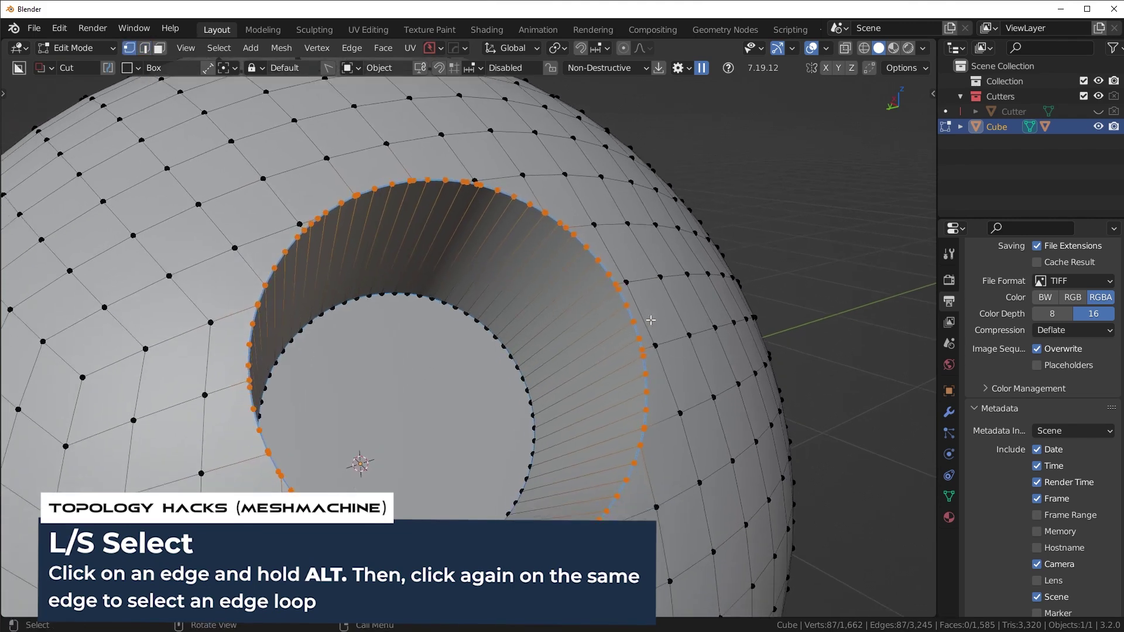
- Merge the rim's excess vertices with MESHmachine Boolean Cleanup, using side A and a threshold of 0.59
{"action": "key", "text": "y"}
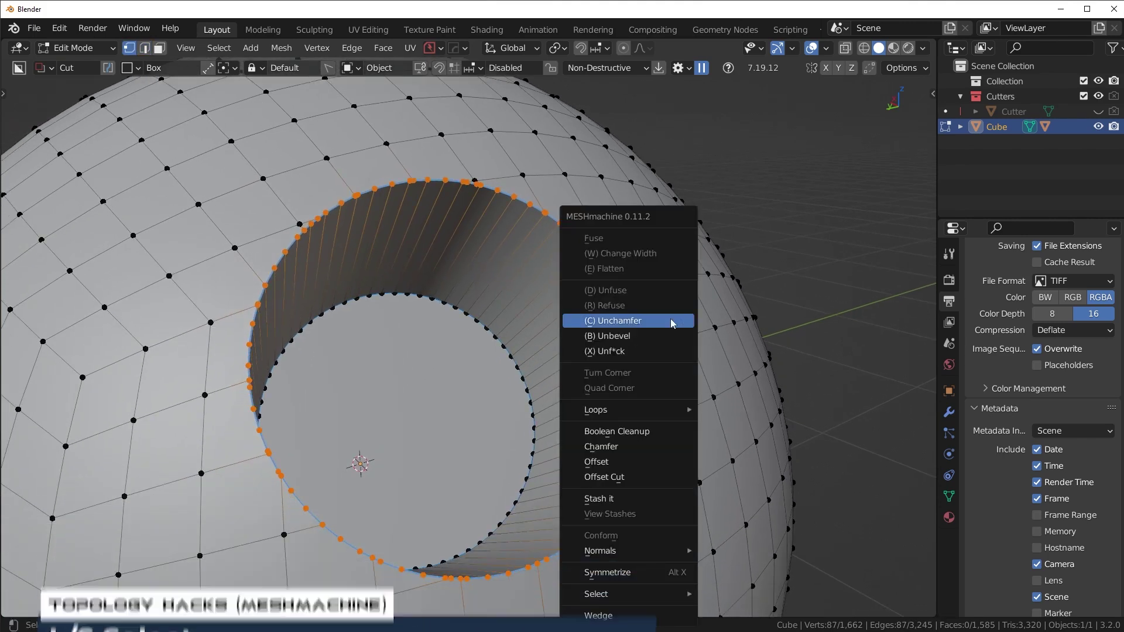
{"action": "left_click", "coordinate": [644, 432]}
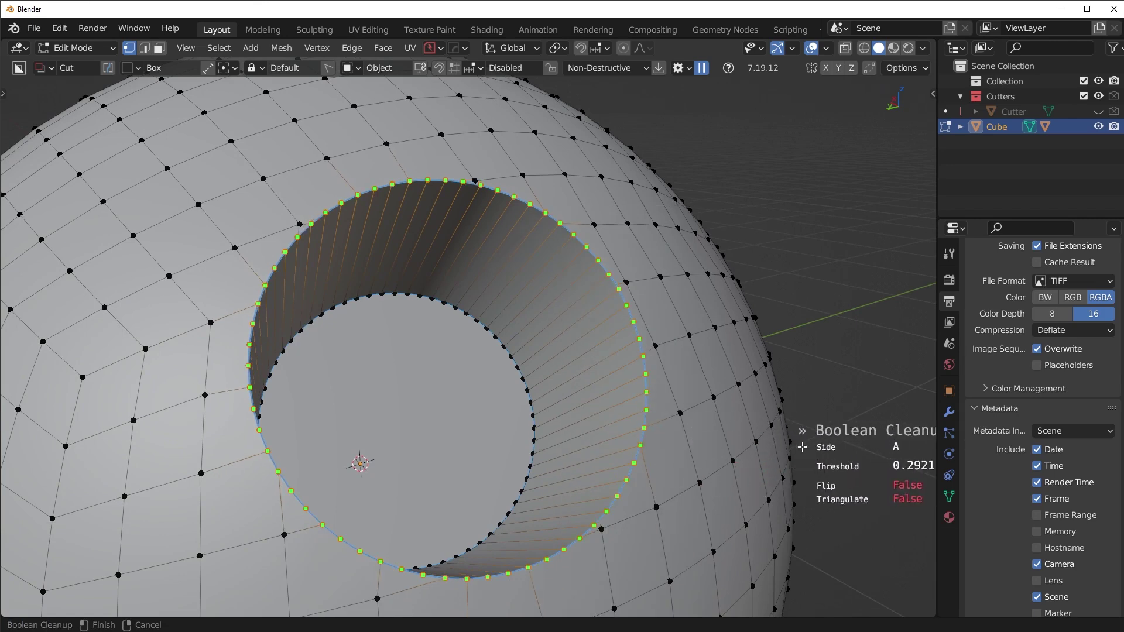
{"action": "scroll", "coordinate": [621, 383], "scroll_direction": "down", "scroll_amount": 1}
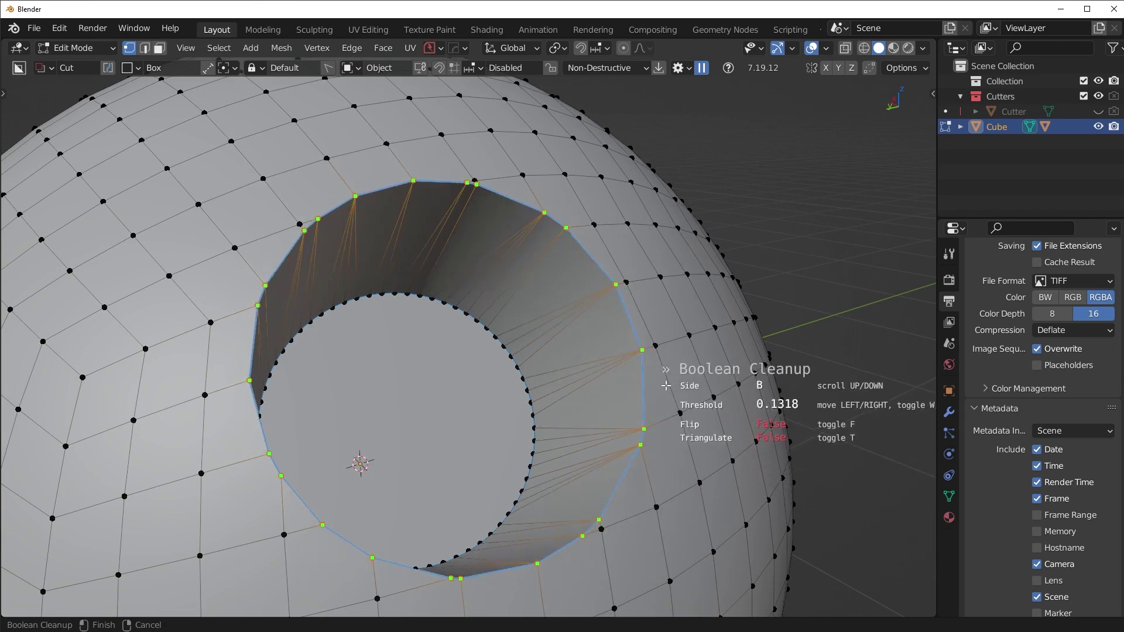
{"action": "scroll", "coordinate": [666, 377], "scroll_direction": "up", "scroll_amount": 1}
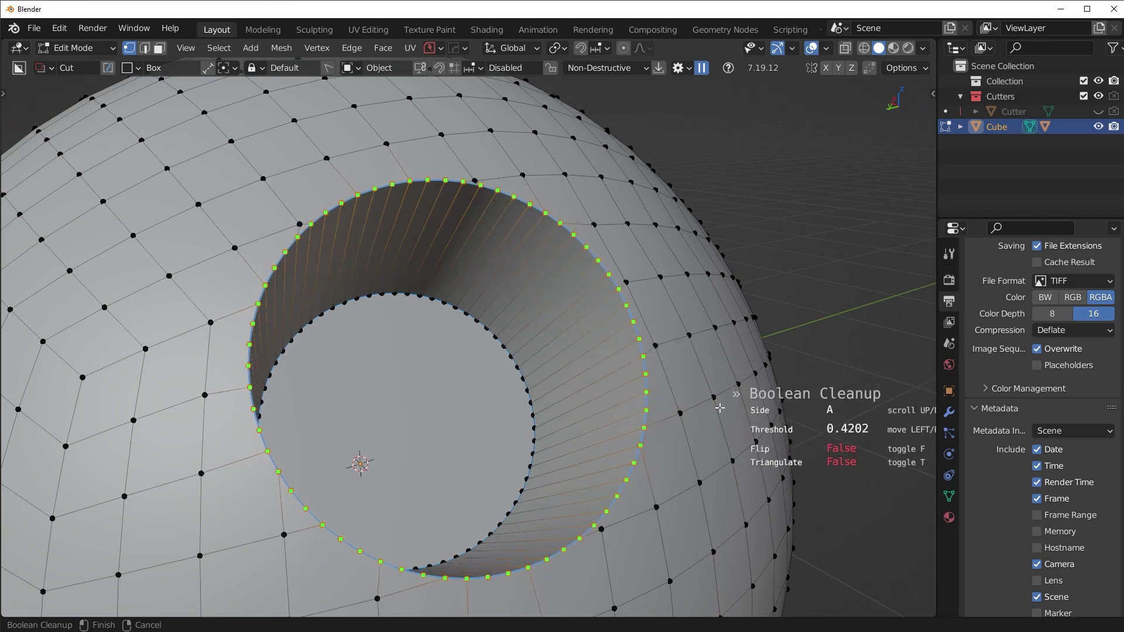
{"action": "left_click", "coordinate": [734, 433]}
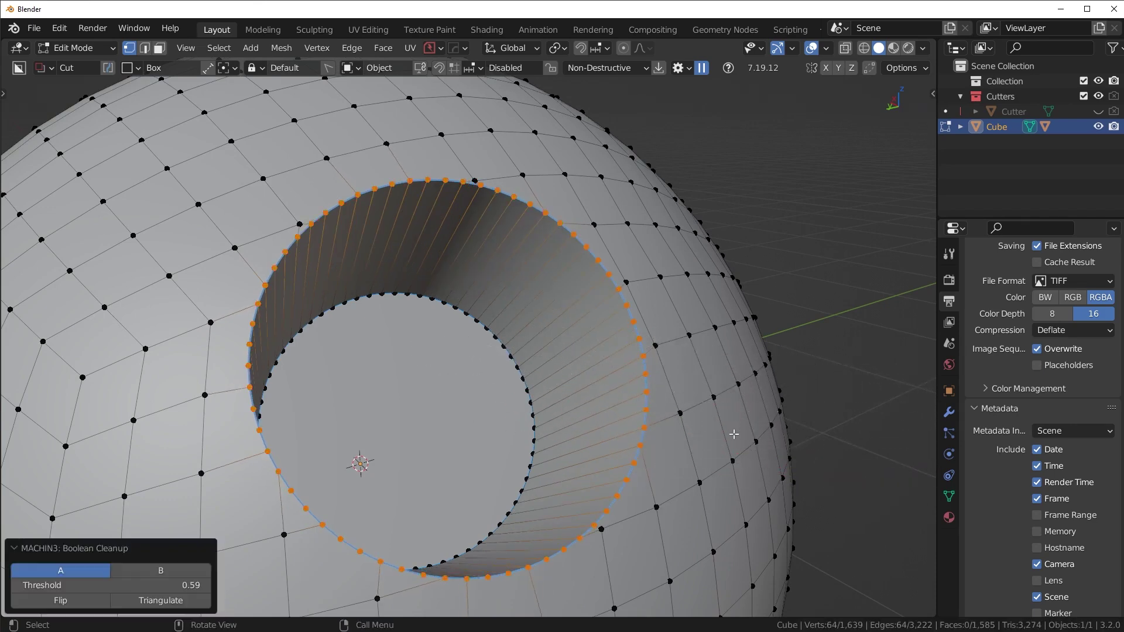
- Examine the cleaned-up topology around the hole's rim in vertex and edge selection
{"action": "middle_click_drag", "start_coordinate": [636, 357], "coordinate": [603, 387]}
{"action": "middle_click_drag", "start_coordinate": [502, 330], "coordinate": [581, 345], "text": "shift"}
{"action": "scroll", "coordinate": [580, 344], "scroll_direction": "up", "scroll_amount": 2}
{"action": "middle_click_drag", "start_coordinate": [370, 382], "coordinate": [476, 306], "text": "shift"}
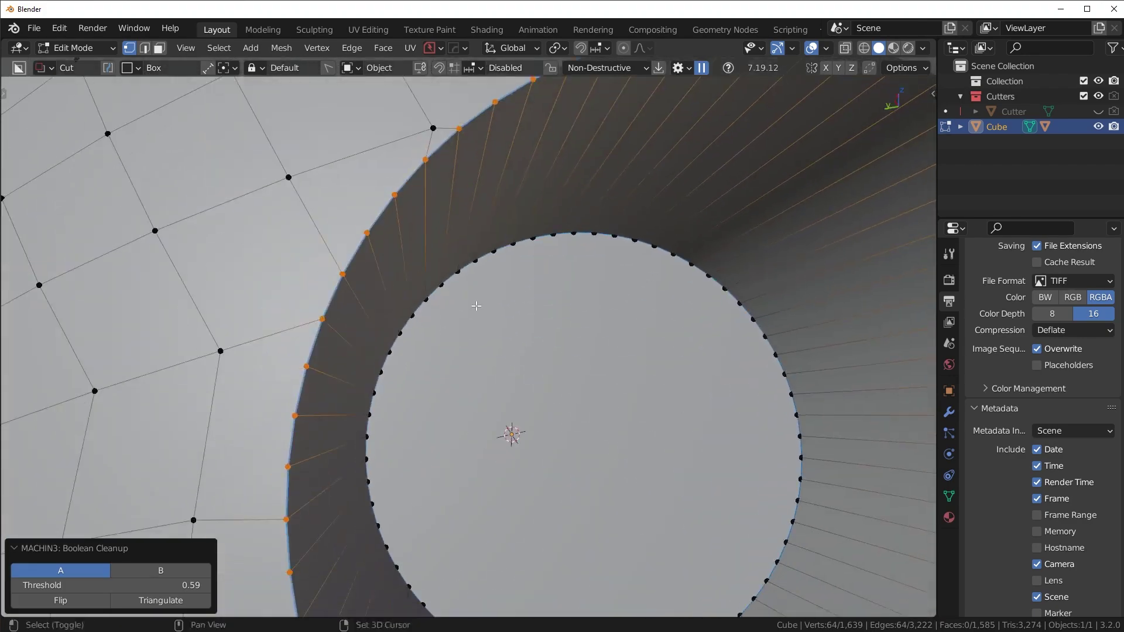
{"action": "scroll", "coordinate": [476, 357], "scroll_direction": "down", "scroll_amount": 4}
{"action": "middle_click_drag", "start_coordinate": [516, 416], "coordinate": [612, 367]}
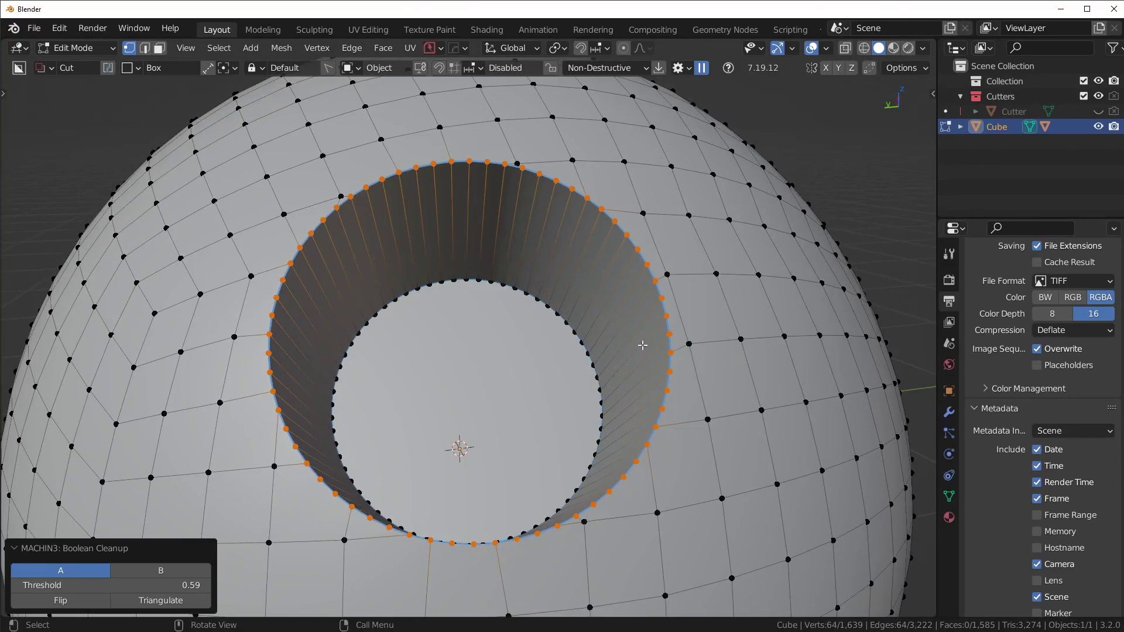
{"action": "middle_click_drag", "start_coordinate": [642, 345], "coordinate": [665, 371]}
{"action": "key", "text": "2"}
{"action": "middle_click_drag", "start_coordinate": [686, 317], "coordinate": [582, 333]}
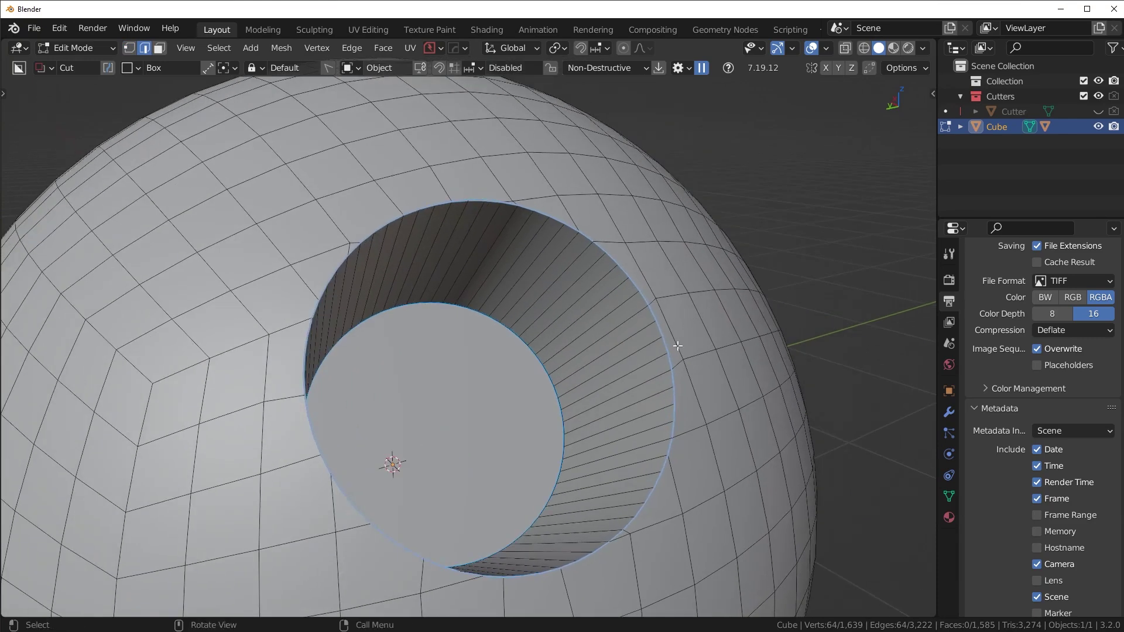
- Leave mesh editing and add an HOps bevel to the sphere's hole edges, with the wireframe shown
{"action": "middle_click_drag", "start_coordinate": [677, 346], "coordinate": [655, 343]}
{"action": "key", "text": "Tab"}
{"action": "key", "text": "q"}
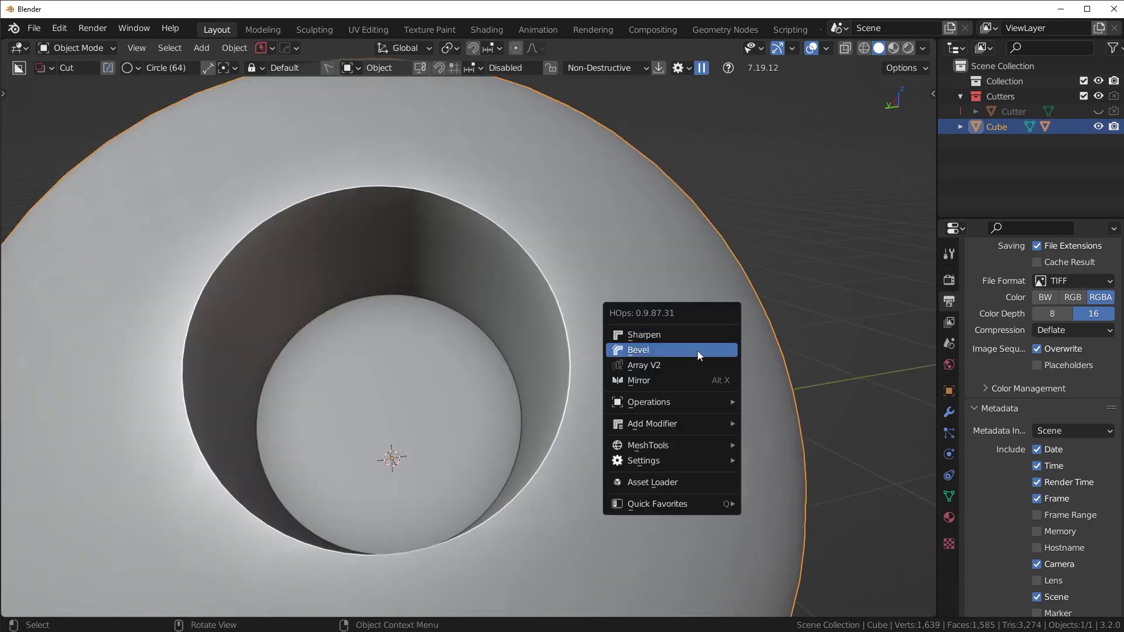
{"action": "left_click", "coordinate": [695, 350]}
{"action": "key", "text": "shift+v"}
{"action": "left_click", "coordinate": [563, 386]}
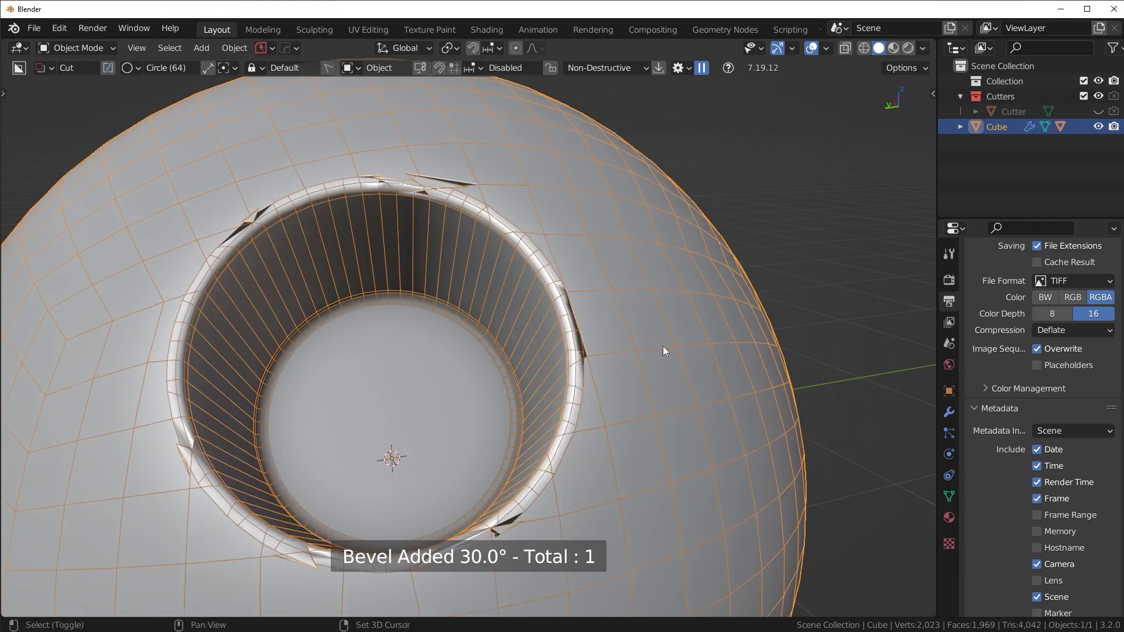
- Adjust the bevel's width along the hole's edges using 3 segments, and hide the wireframe
{"action": "scroll", "coordinate": [736, 384], "scroll_direction": "up", "scroll_amount": 5}
{"action": "key", "text": "ctrl+b"}
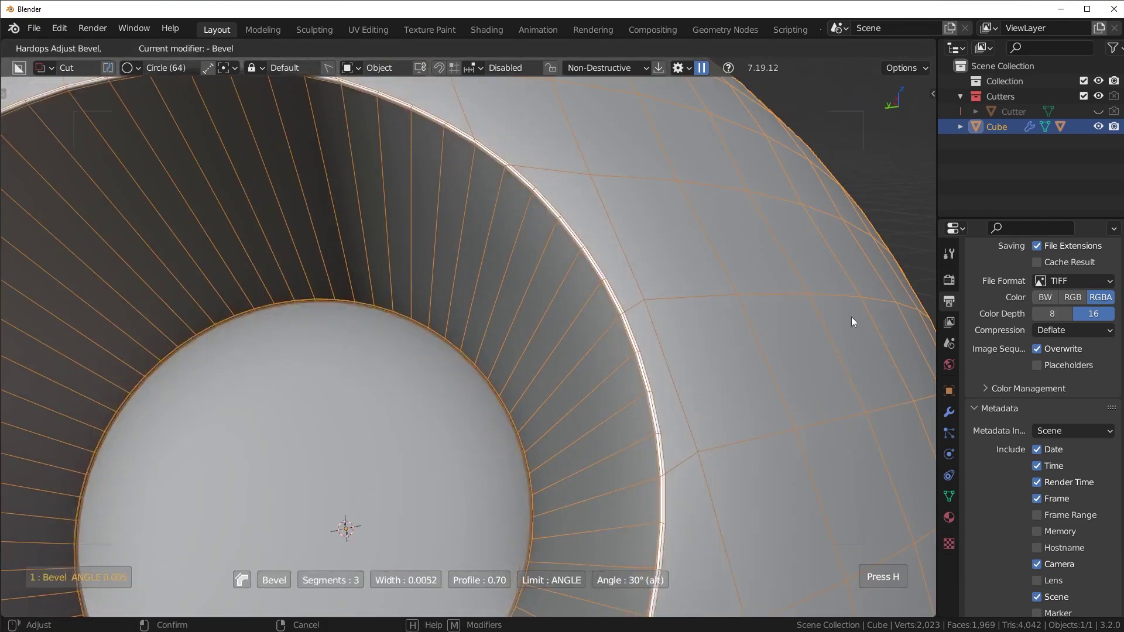
{"action": "left_click", "coordinate": [708, 339]}
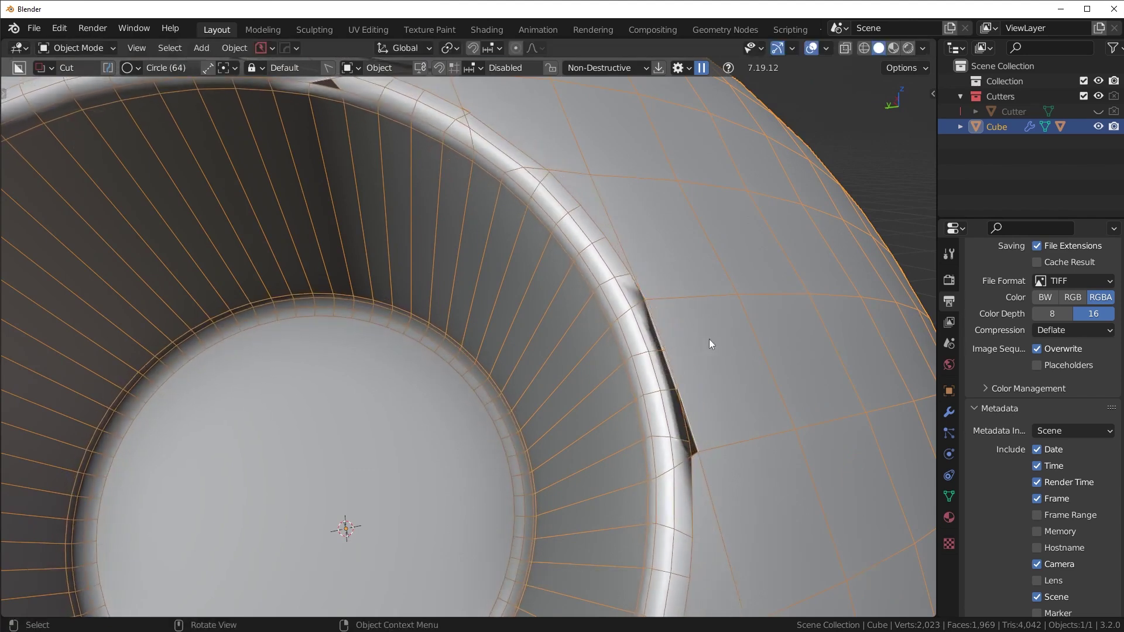
{"action": "key", "text": "alt+v"}
{"action": "left_click", "coordinate": [708, 338]}
- Apply MESHmachine Offset Cut to the hole's selected rim loop with a width of 0.14
{"action": "scroll", "coordinate": [702, 374], "scroll_direction": "down", "scroll_amount": 1}
{"action": "key", "text": "Tab"}
{"action": "scroll", "coordinate": [673, 394], "scroll_direction": "down", "scroll_amount": 4}
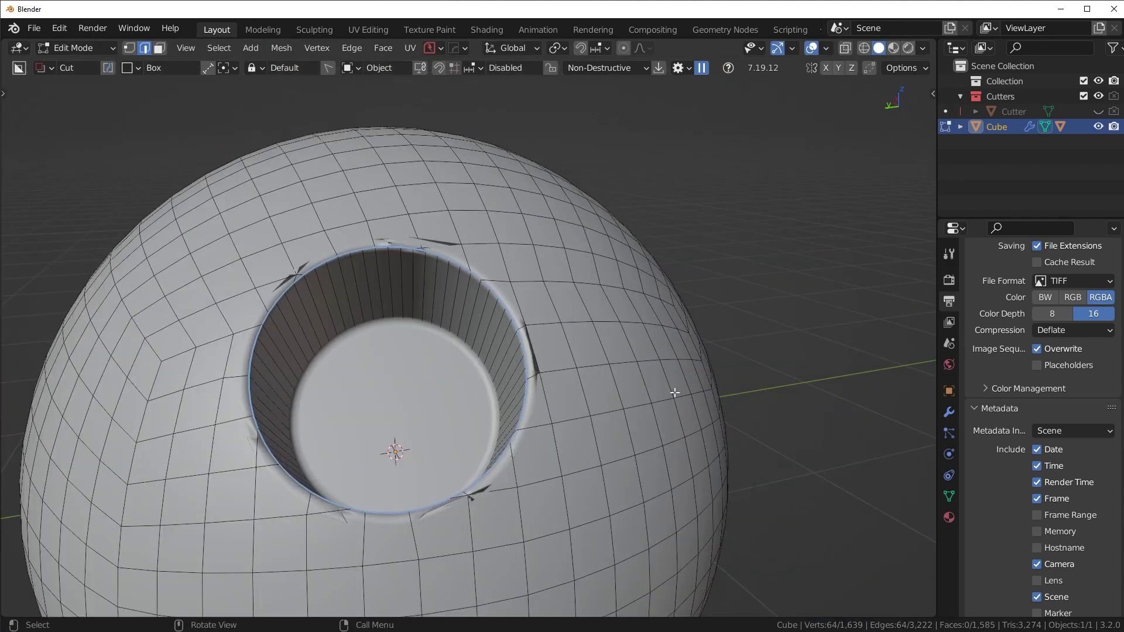
{"action": "key", "text": "y"}
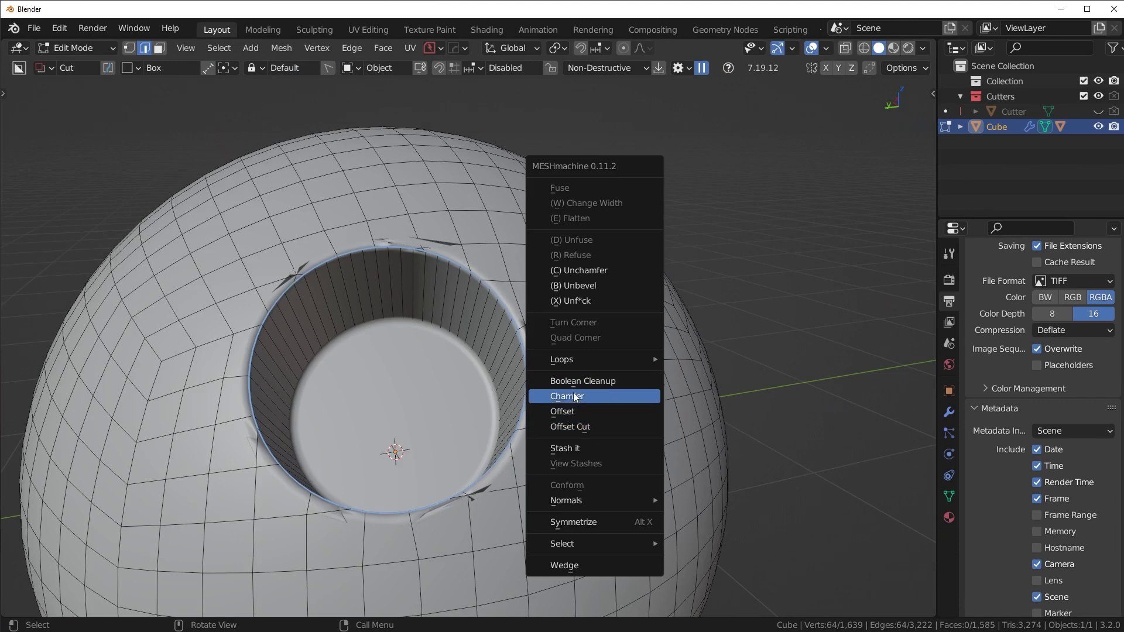
{"action": "left_click", "coordinate": [571, 425]}
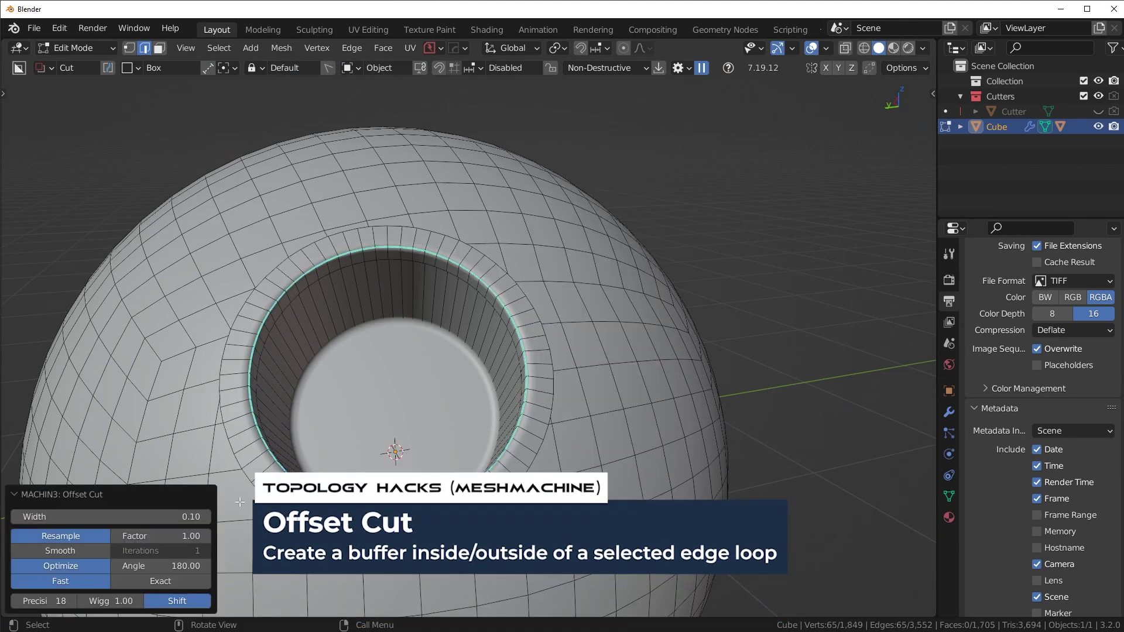
{"action": "left_click_drag", "start_coordinate": [136, 517], "coordinate": [193, 518]}
{"action": "scroll", "coordinate": [700, 417], "scroll_direction": "up", "scroll_amount": 6}
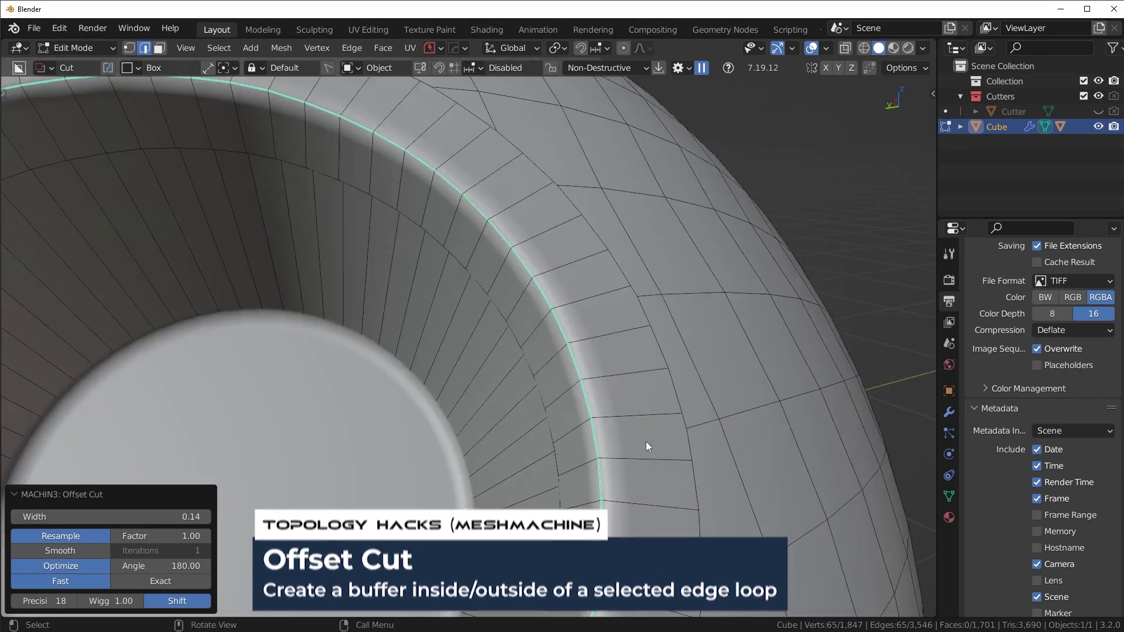
- Rework the hole's bevel in Object Mode to 16 segments with a width of about 0.123, and inspect the shading
{"action": "key", "text": "Tab"}
{"action": "key", "text": "alt+v"}
{"action": "left_click", "coordinate": [665, 357]}
{"action": "key", "text": "q"}
{"action": "left_click", "coordinate": [690, 354]}
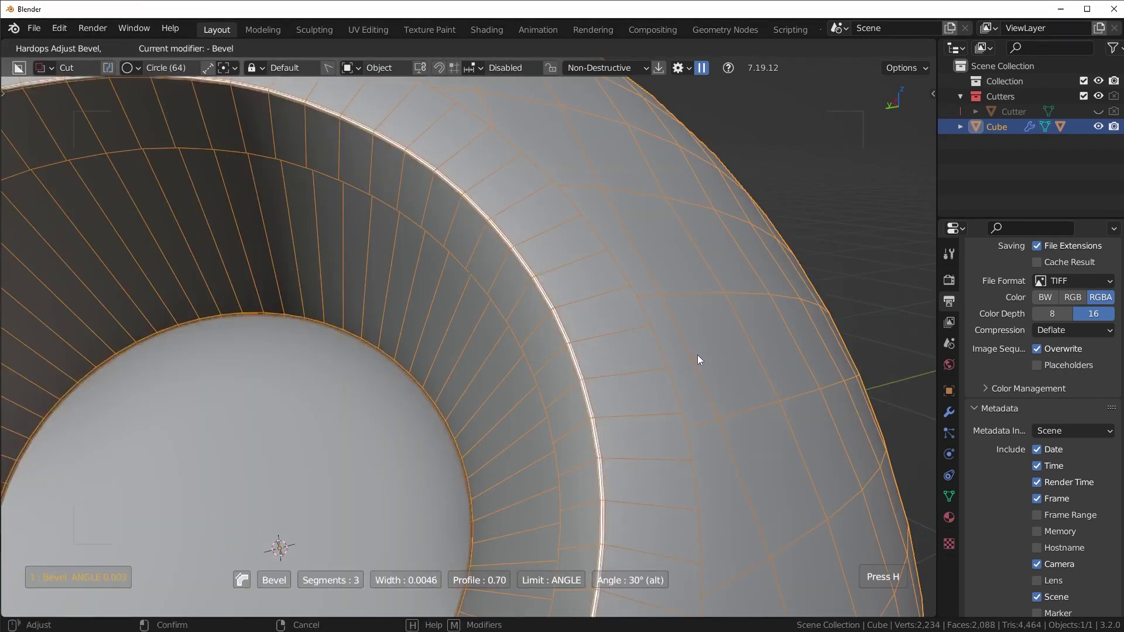
{"action": "scroll", "coordinate": [675, 355], "scroll_direction": "up", "scroll_amount": 13}
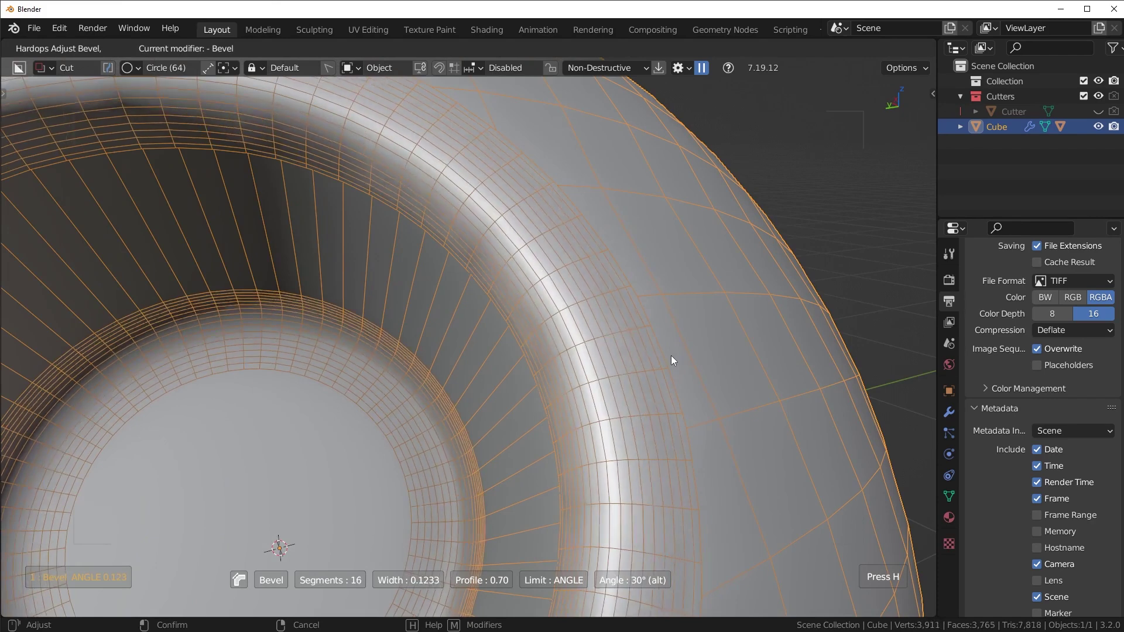
{"action": "left_click", "coordinate": [670, 356]}
{"action": "key", "text": "alt+v"}
{"action": "left_click", "coordinate": [671, 356]}
{"action": "scroll", "coordinate": [670, 339], "scroll_direction": "down", "scroll_amount": 3}
{"action": "middle_click_drag", "start_coordinate": [641, 335], "coordinate": [525, 352]}
{"action": "scroll", "coordinate": [622, 318], "scroll_direction": "down", "scroll_amount": 5}
{"action": "middle_click_drag", "start_coordinate": [622, 318], "coordinate": [665, 326]}
- Add one horizontal edge loop around the cylinder and slide it above the middle, at a factor of about -0.368
{"action": "scroll", "coordinate": [664, 326], "scroll_direction": "up", "scroll_amount": 4}
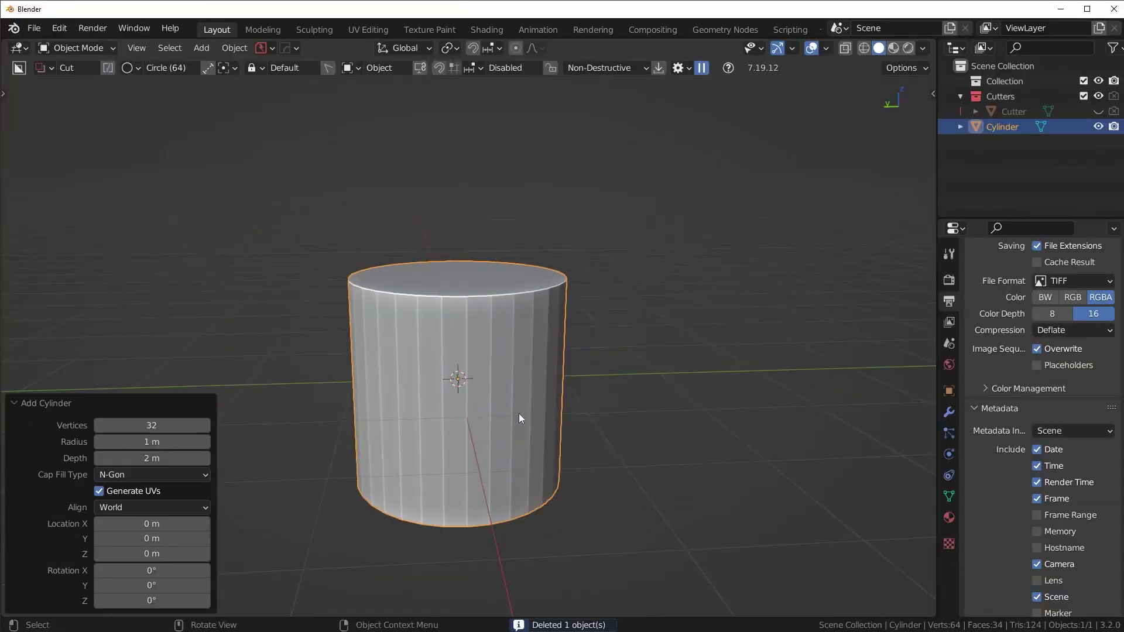
{"action": "key", "text": "Tab"}
{"action": "key", "text": "ctrl+r"}
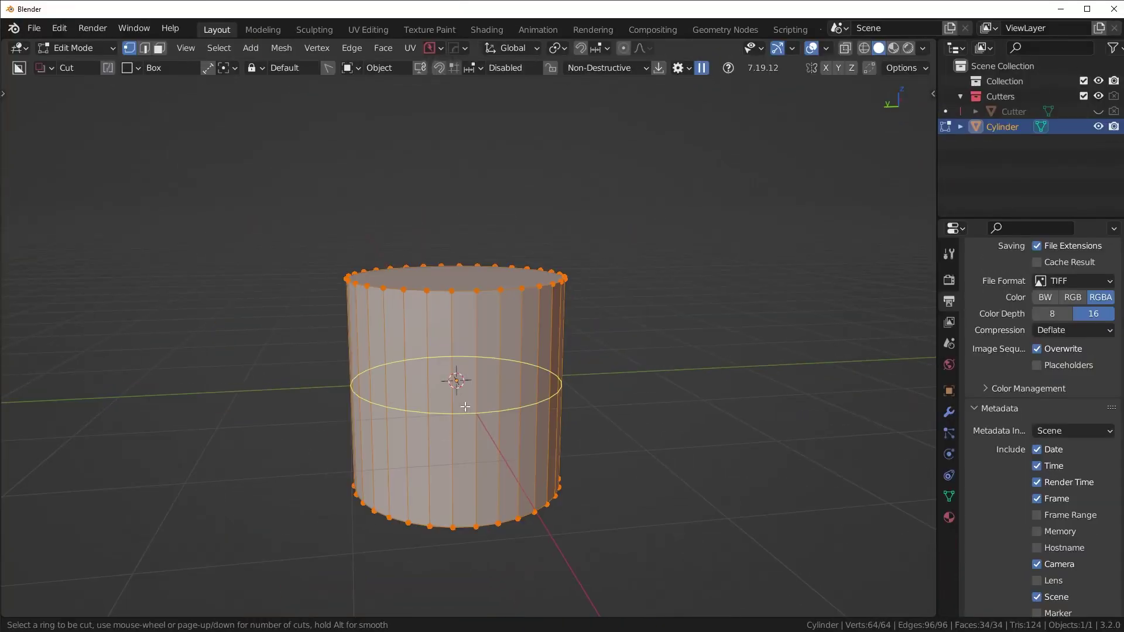
{"action": "left_click", "coordinate": [471, 413]}
{"action": "left_click", "coordinate": [519, 389]}
{"action": "middle_click_drag", "start_coordinate": [520, 389], "coordinate": [495, 371]}
{"action": "scroll", "coordinate": [494, 371], "scroll_direction": "up", "scroll_amount": 2}
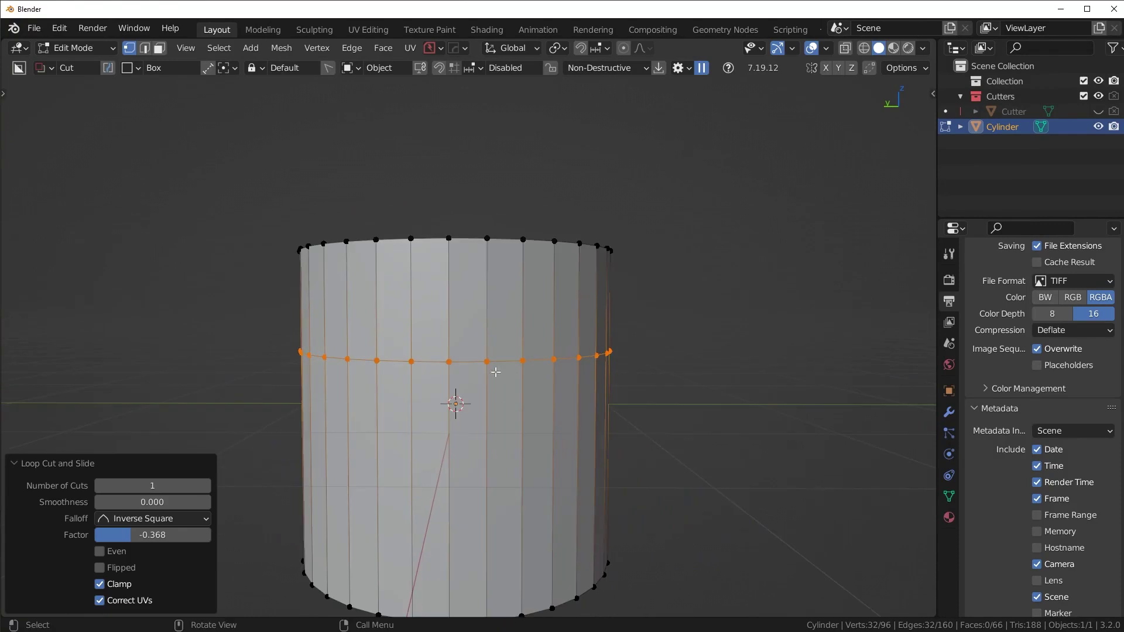
- Slide the run of vertices on the front and far side of the new loop upward along the cylinder's edges
{"action": "left_click", "coordinate": [412, 361]}
{"action": "left_click", "coordinate": [607, 351], "text": "ctrl"}
{"action": "key", "text": "g"}
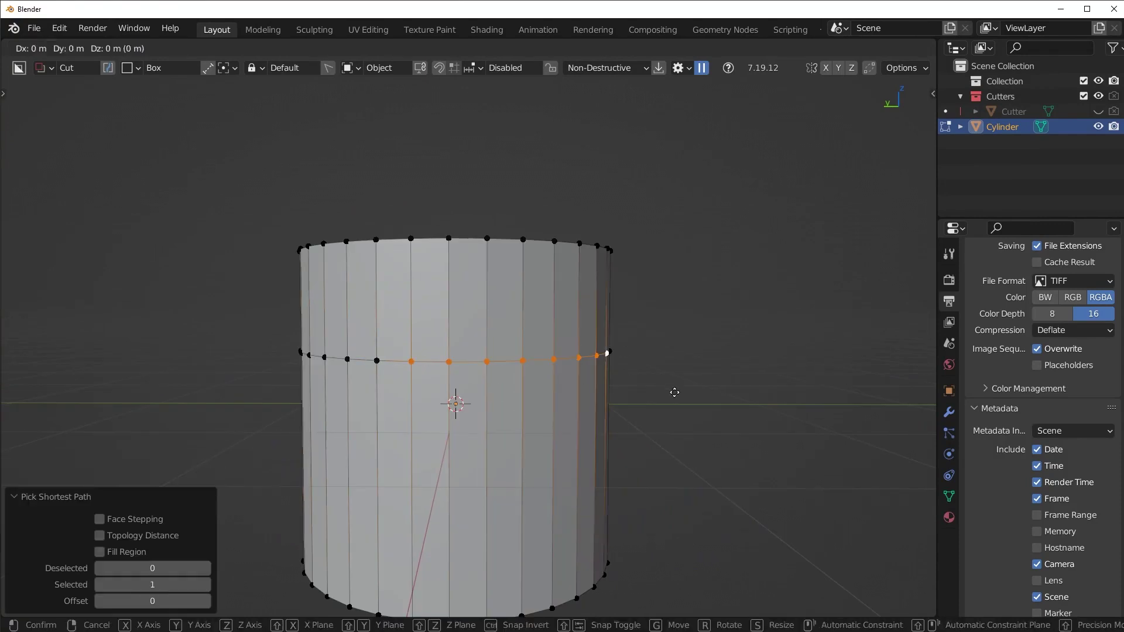
{"action": "key", "text": "g"}
{"action": "left_click", "coordinate": [669, 333]}
- Slide two adjacent vertices on the unraised part of the loop downward along their vertical edges
{"action": "left_click", "coordinate": [347, 359]}
{"action": "left_click", "coordinate": [321, 356], "text": "ctrl"}
{"action": "key", "text": "g"}
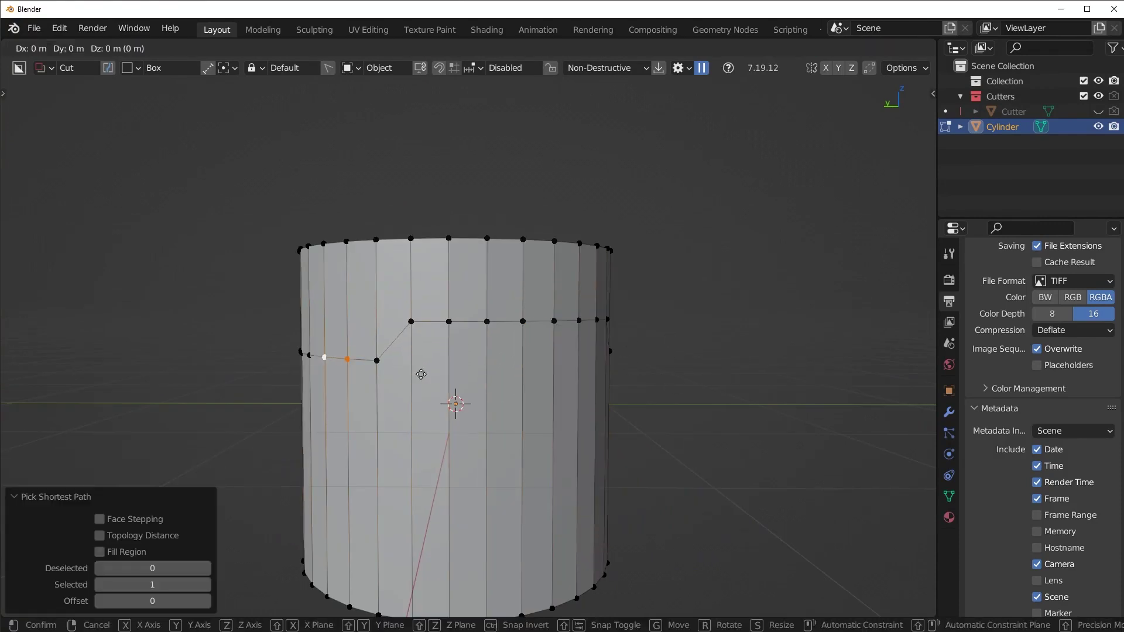
{"action": "key", "text": "g"}
{"action": "left_click", "coordinate": [425, 398]}
- Slide two adjacent vertices of the raised front section downward by a factor of about 0.22
{"action": "left_click", "coordinate": [462, 325]}
{"action": "left_click", "coordinate": [486, 322], "text": "shift"}
{"action": "key", "text": "g"}
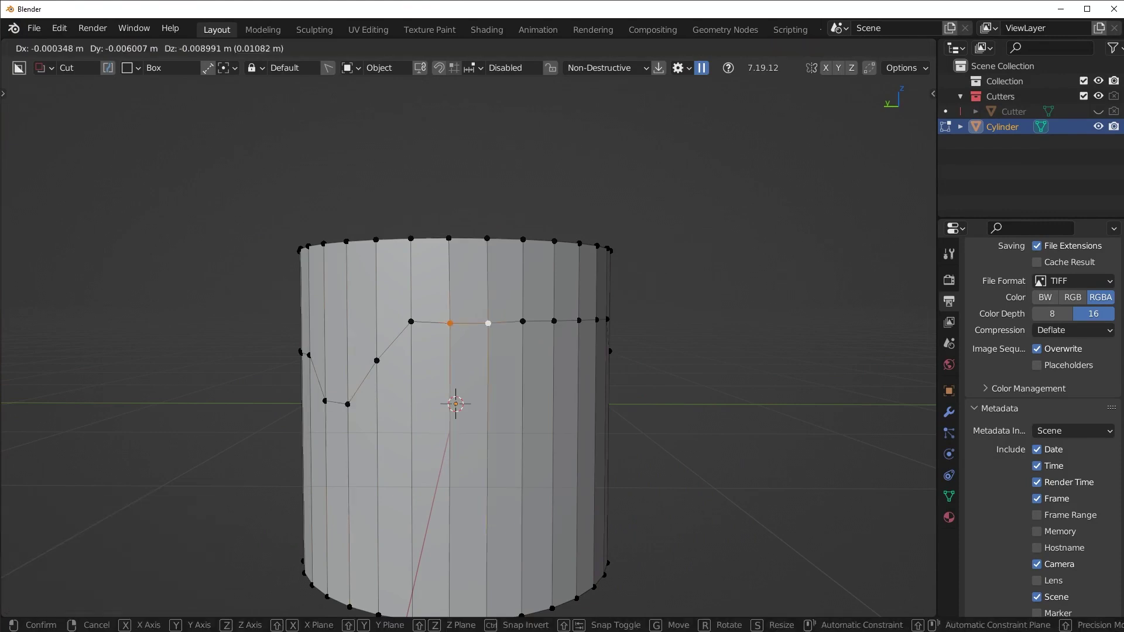
{"action": "key", "text": "g"}
{"action": "left_click", "coordinate": [508, 376]}
{"action": "middle_click_drag", "start_coordinate": [508, 376], "coordinate": [545, 400]}
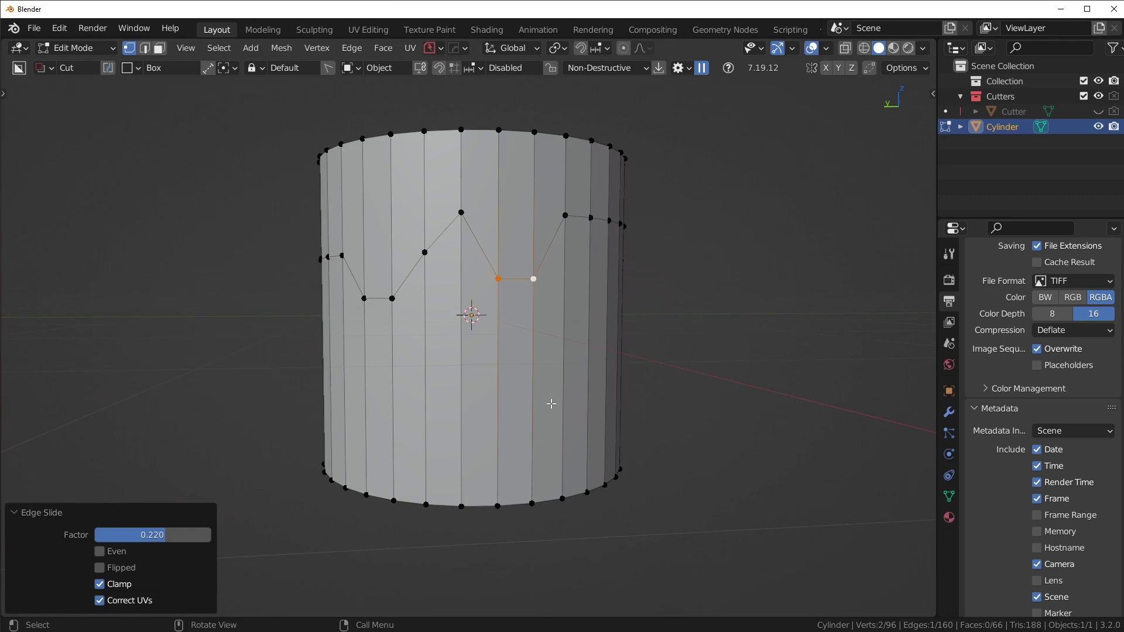
- Add a second edge loop between the uneven loop and the cylinder's base without sliding it
{"action": "key", "text": "ctrl+r"}
{"action": "left_click", "coordinate": [491, 392]}
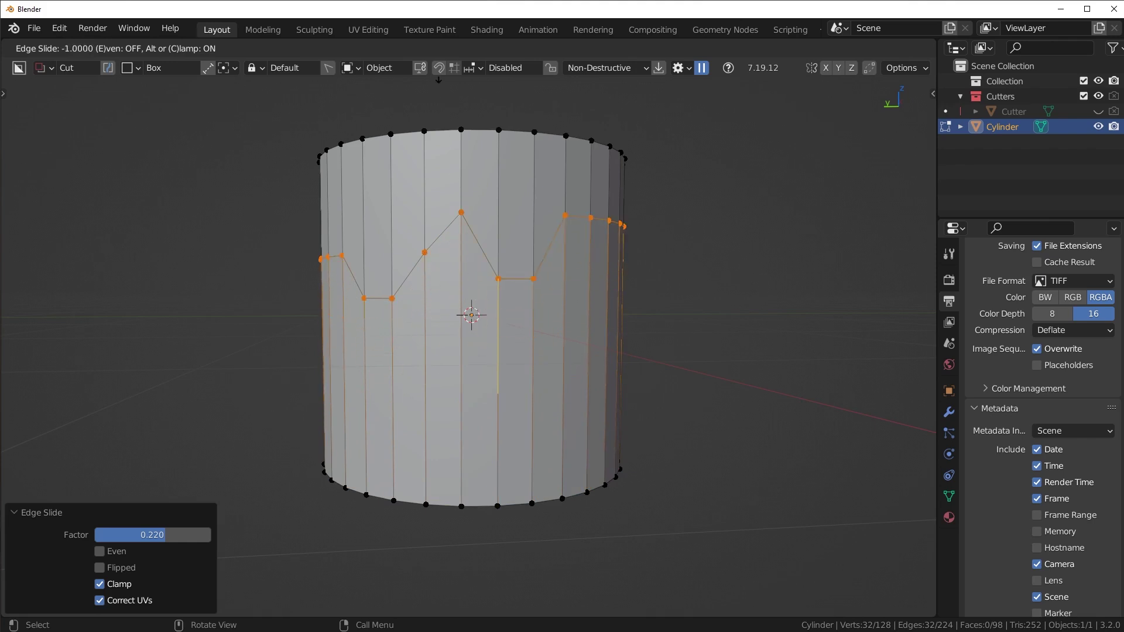
{"action": "right_click", "coordinate": [381, 547]}
- Edge-slide the second loop with Even enabled, flipping its alignment between the uneven loop and the cylinder's base
{"action": "key", "text": "g"}
{"action": "key", "text": "g"}
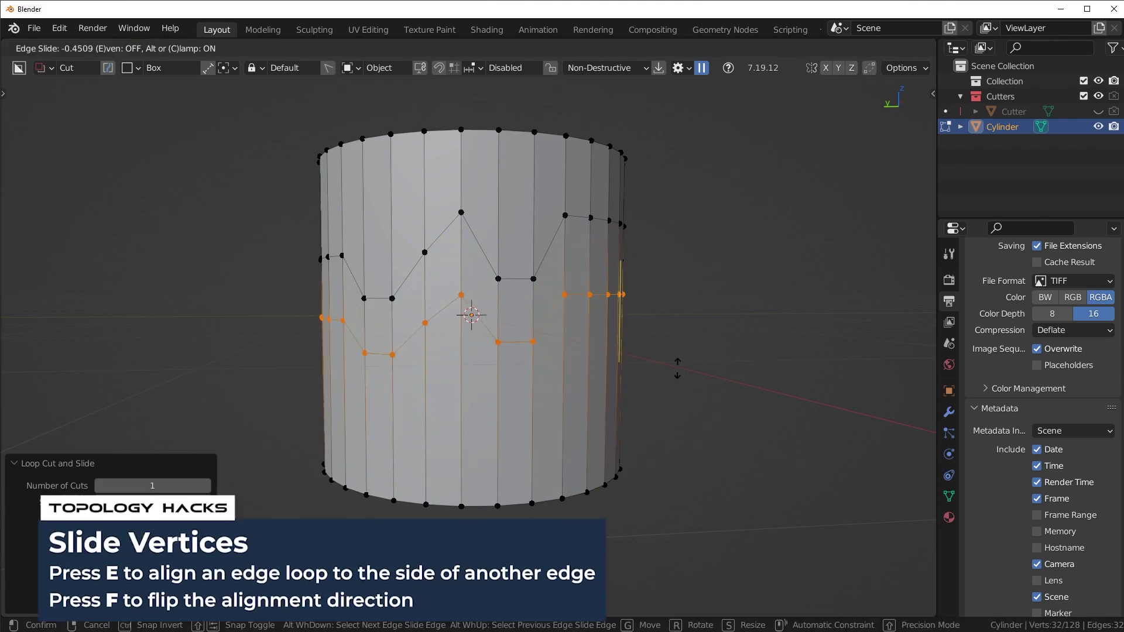
{"action": "key", "text": "e"}
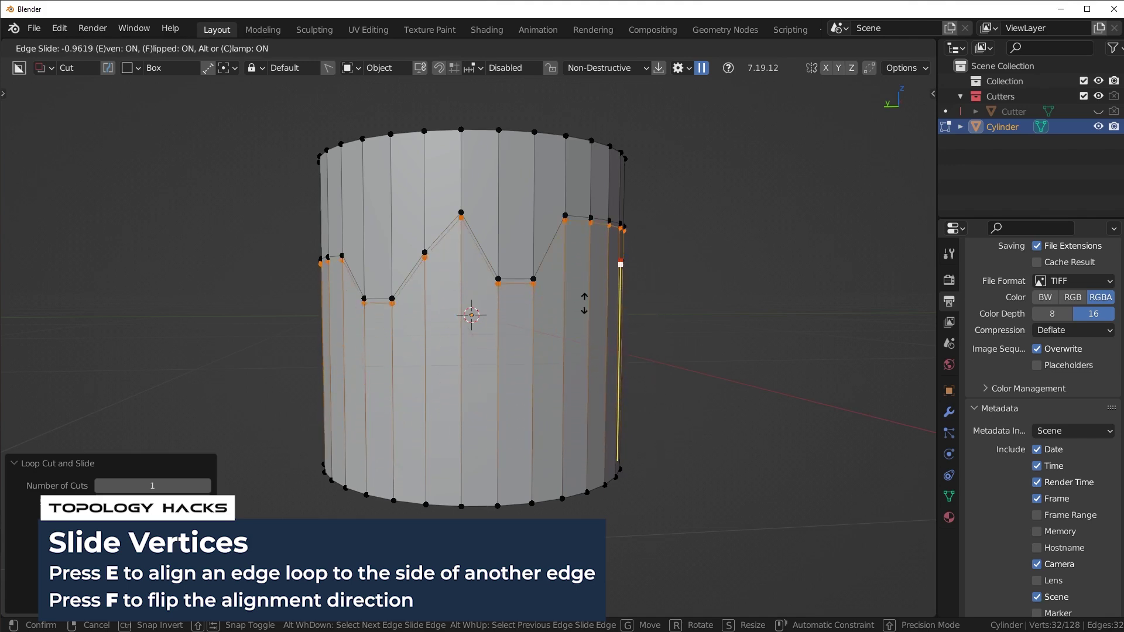
{"action": "key", "text": "f"}
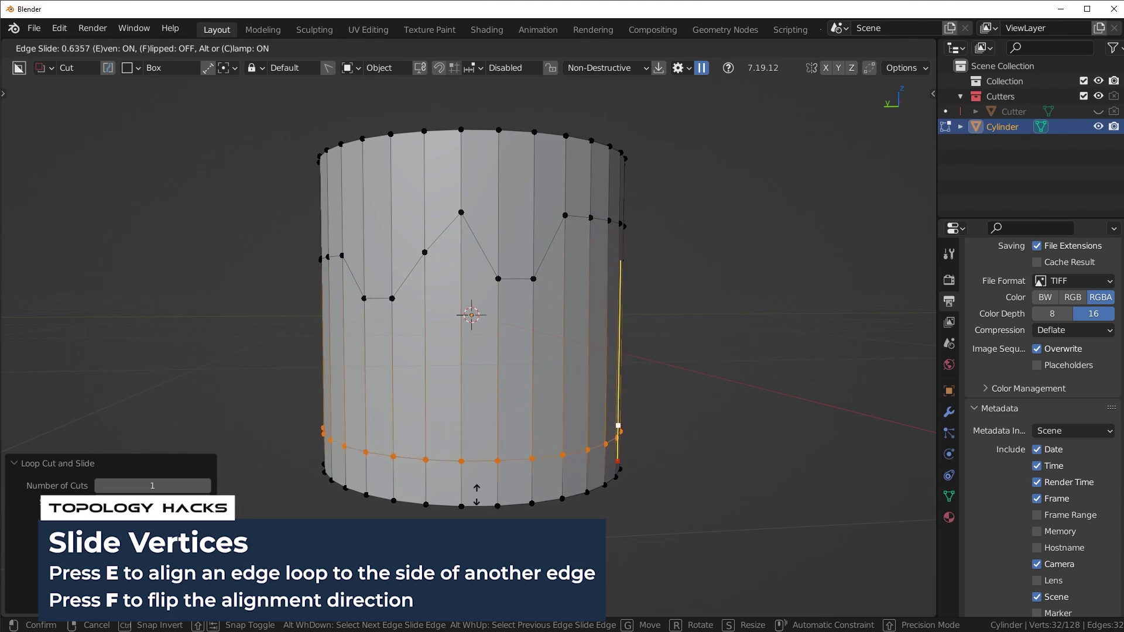
{"action": "key", "text": "f"}
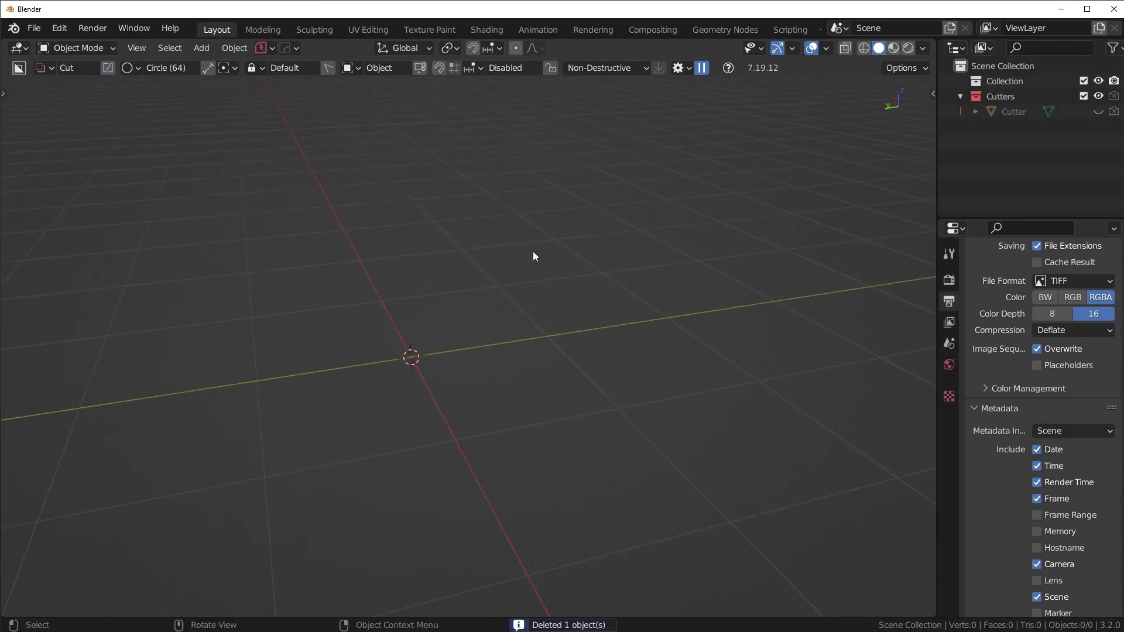
- Add a 2 m cube and scale it to 0.46 along Z
{"action": "key", "text": "shift+a"}
{"action": "mouse_move", "coordinate": [532, 261]}
{"action": "left_click", "coordinate": [623, 299]}
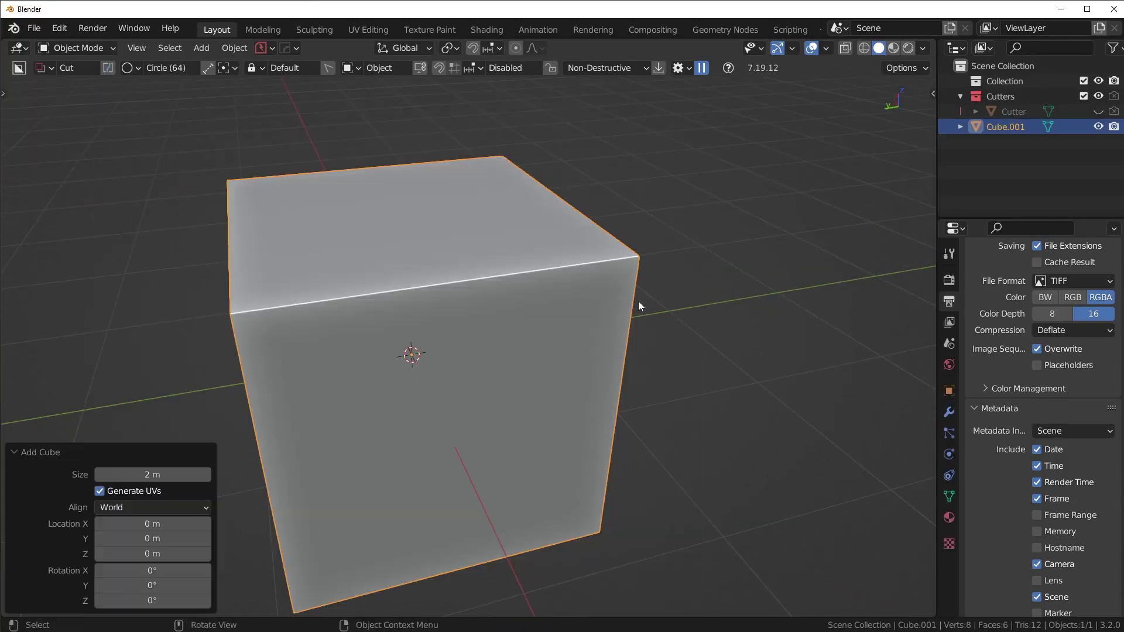
{"action": "scroll", "coordinate": [728, 379], "scroll_direction": "down", "scroll_amount": 3}
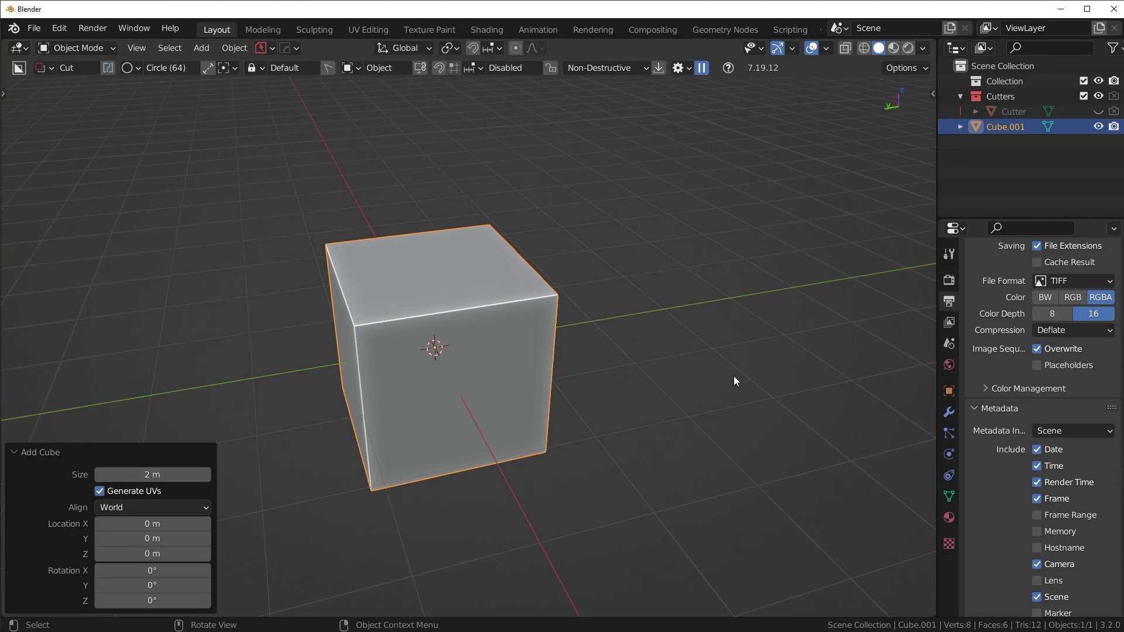
{"action": "key", "text": "s"}
{"action": "key", "text": "z"}
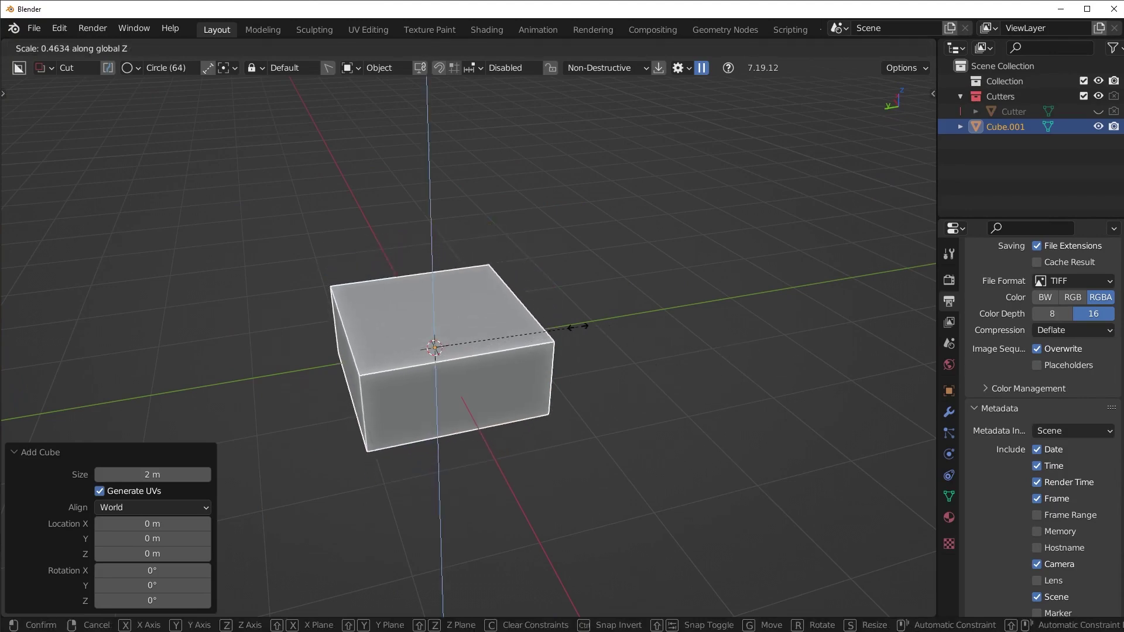
{"action": "left_click", "coordinate": [577, 325]}
- Add a cylinder with 100 vertices at the centre of the box
{"action": "key", "text": "shift+a"}
{"action": "mouse_move", "coordinate": [620, 289]}
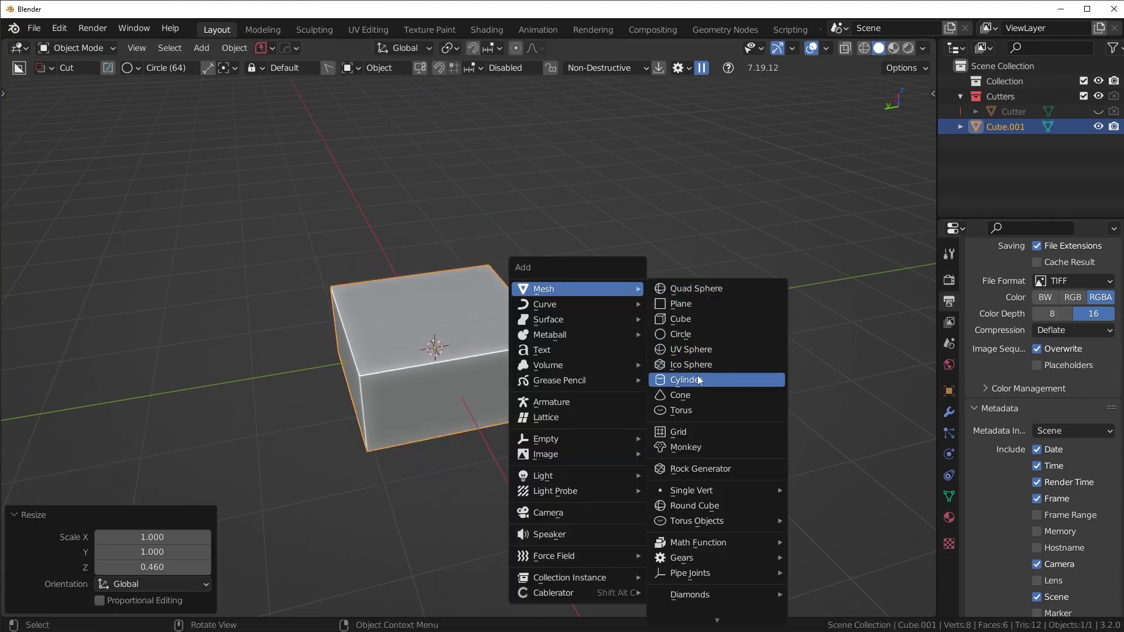
{"action": "left_click", "coordinate": [703, 380]}
{"action": "left_click", "coordinate": [173, 424]}
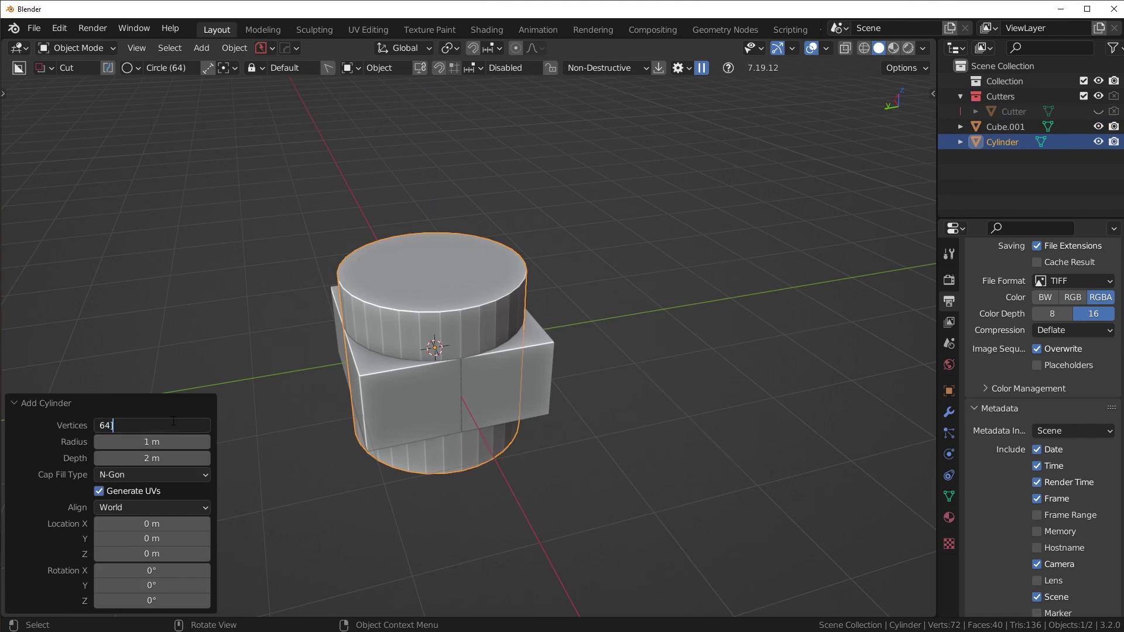
{"action": "key", "text": "Escape"}
{"action": "left_click", "coordinate": [174, 421]}
{"action": "type", "text": "100"}
{"action": "key", "text": "Return"}
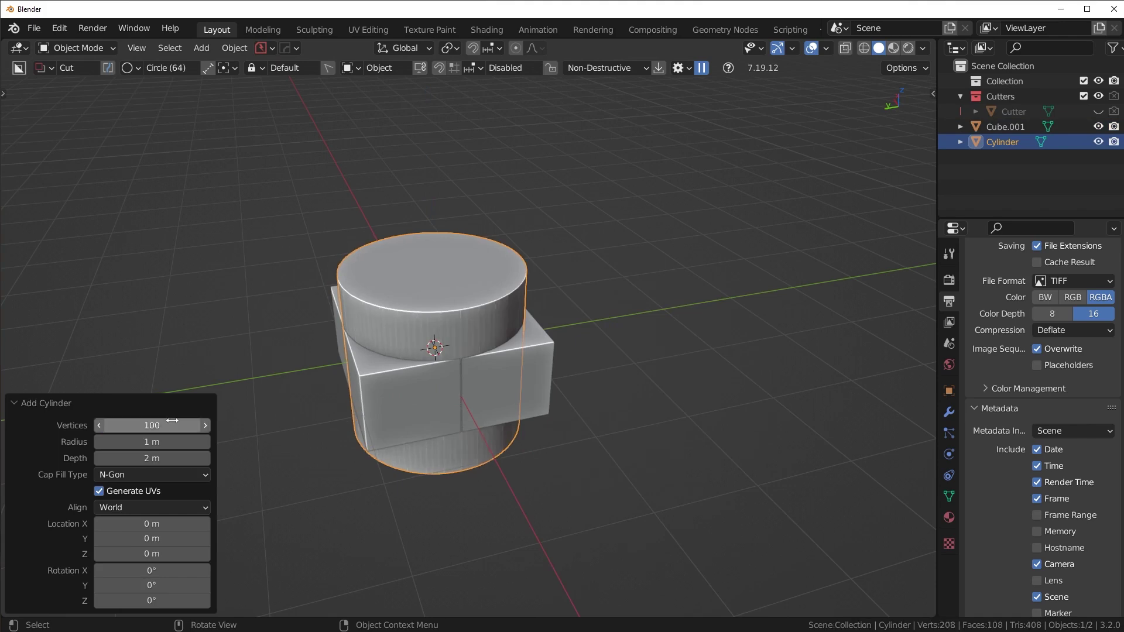
{"action": "key", "text": "q"}
{"action": "left_click", "coordinate": [801, 156]}
{"action": "left_click", "coordinate": [786, 207]}
- Scale the cylinder down to fit within the box's outline and subtract it from the box with an HOps Difference boolean
{"action": "key", "text": "s"}
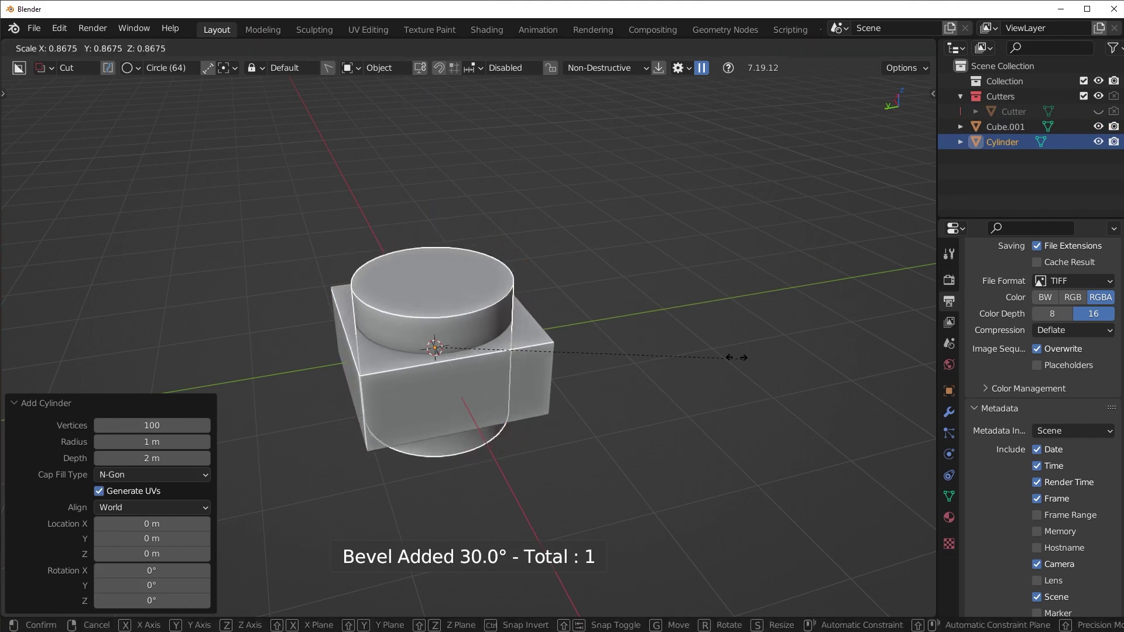
{"action": "left_click", "coordinate": [699, 357]}
{"action": "left_click", "coordinate": [550, 357], "text": "shift"}
{"action": "key", "text": "ctrl+KP_Subtract"}
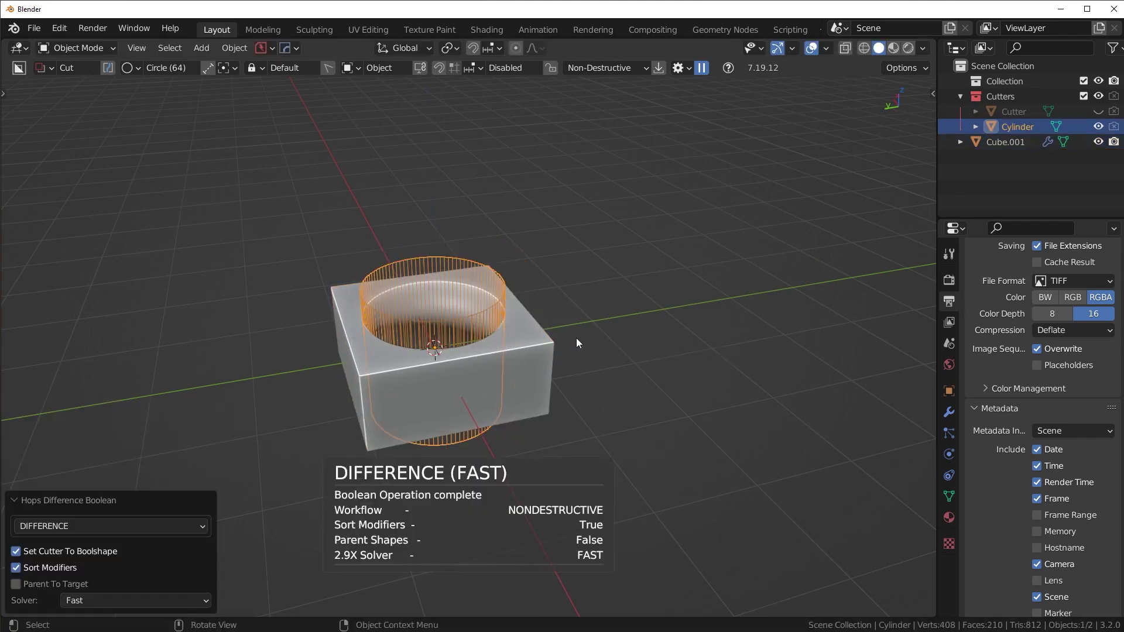
- Hide the cutters and sharpen the box with HOps at 30°, applying its boolean with Csharp
{"action": "middle_click_drag", "start_coordinate": [576, 340], "coordinate": [598, 347]}
{"action": "key", "text": "1"}
{"action": "left_click", "coordinate": [532, 335]}
{"action": "key", "text": "q"}
{"action": "left_click", "coordinate": [521, 322]}
{"action": "scroll", "coordinate": [519, 321], "scroll_direction": "up", "scroll_amount": 3}
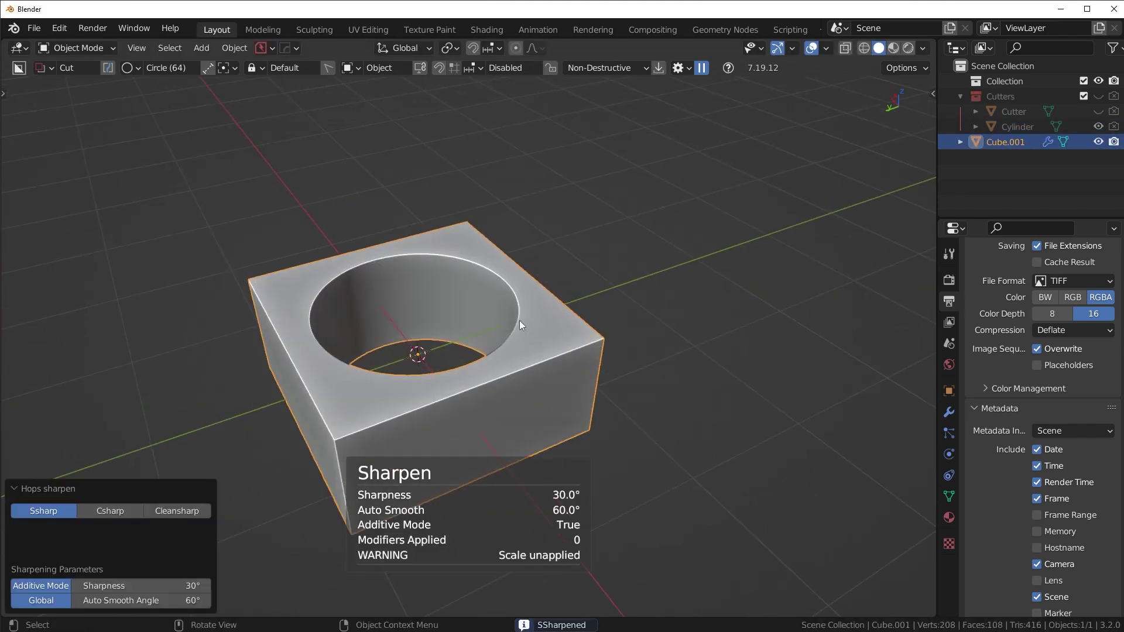
{"action": "key", "text": "q"}
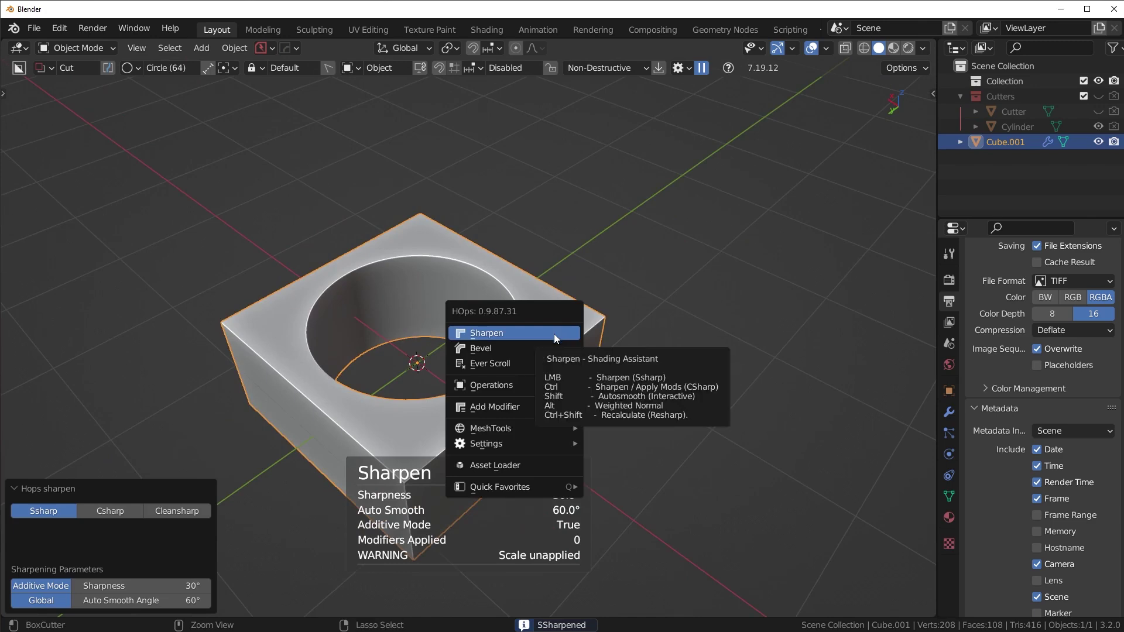
{"action": "left_click", "coordinate": [553, 334], "text": "ctrl"}
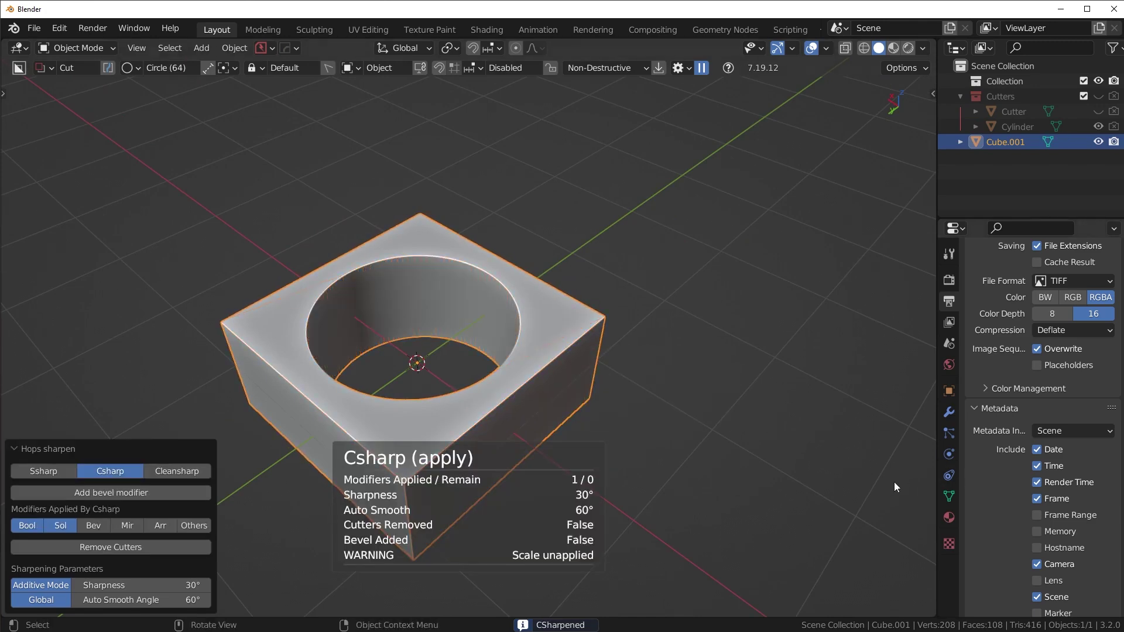
- Open the box's mesh for editing and clear the selection around the circular hole
{"action": "key", "text": "Tab"}
{"action": "scroll", "coordinate": [641, 328], "scroll_direction": "up", "scroll_amount": 4}
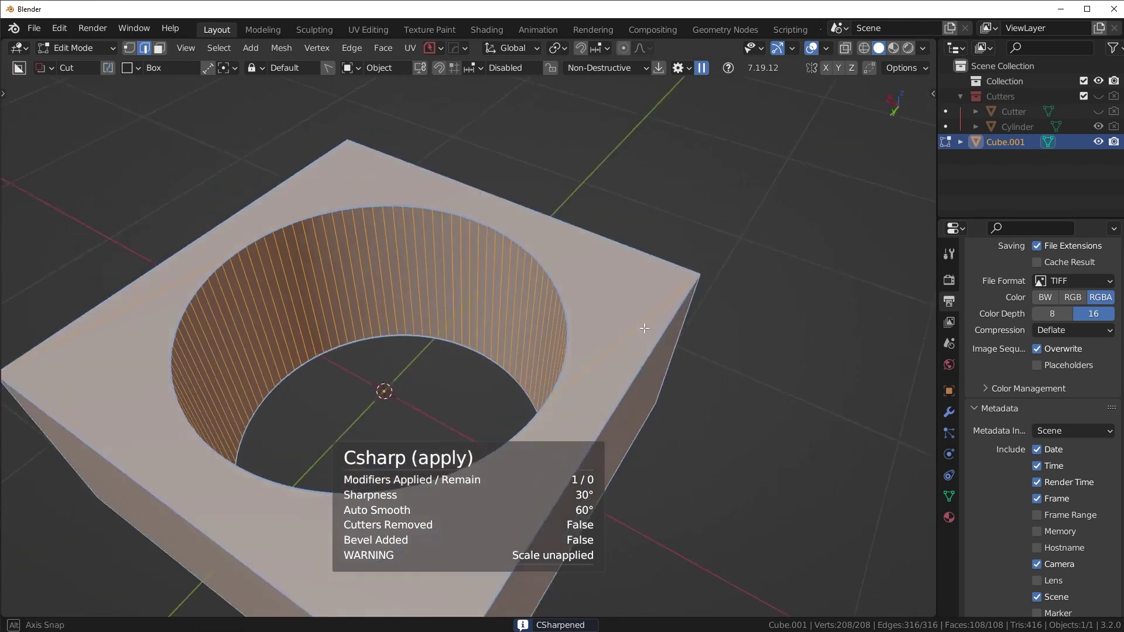
{"action": "key", "text": "alt+a"}
{"action": "middle_click_drag", "start_coordinate": [637, 331], "coordinate": [480, 186]}
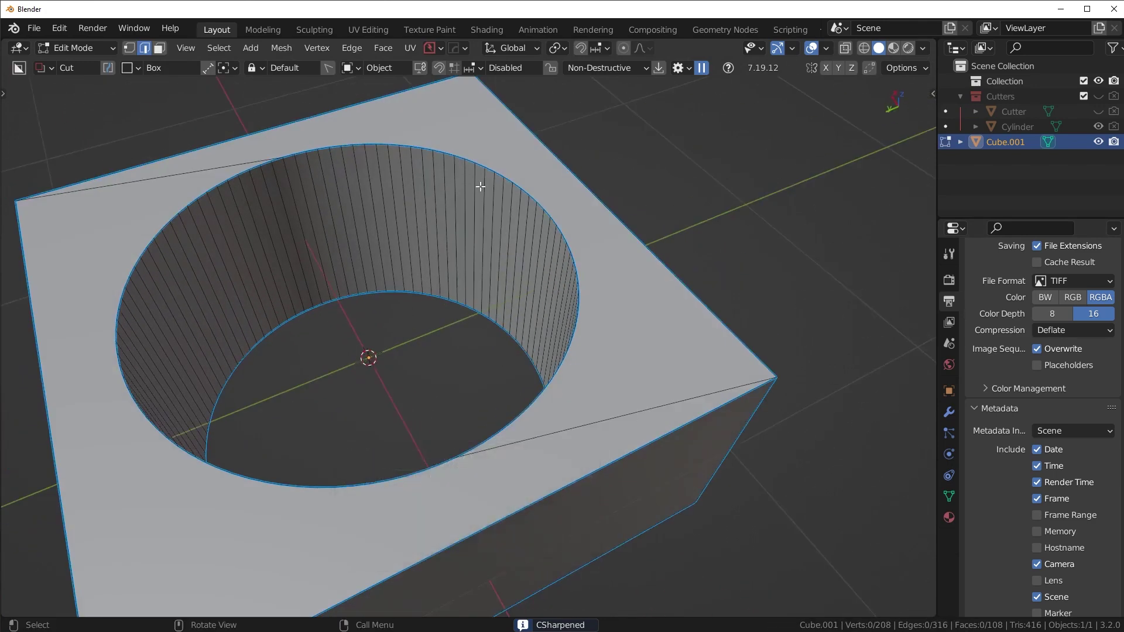
- Select the circular hole's upper edge loop and try to bevel it
{"action": "left_click", "coordinate": [447, 157], "text": "alt"}
{"action": "middle_click_drag", "start_coordinate": [343, 347], "coordinate": [391, 324]}
{"action": "key", "text": "ctrl+b"}
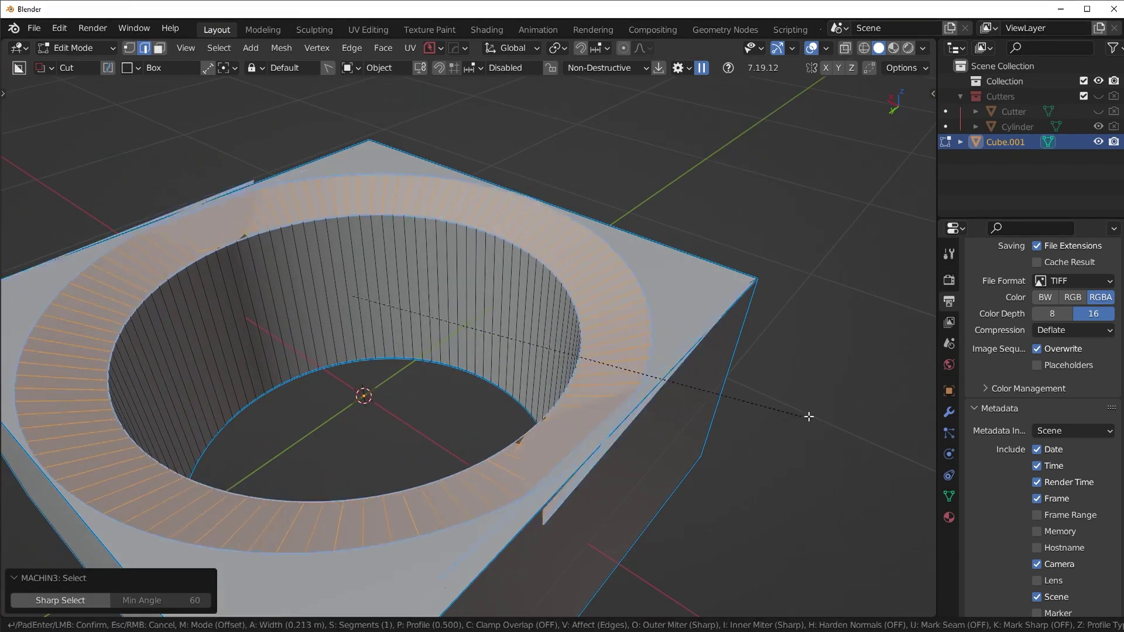
{"action": "right_click", "coordinate": [734, 390]}
{"action": "middle_click_drag", "start_coordinate": [647, 366], "coordinate": [695, 375]}
{"action": "key", "text": "ctrl+b"}
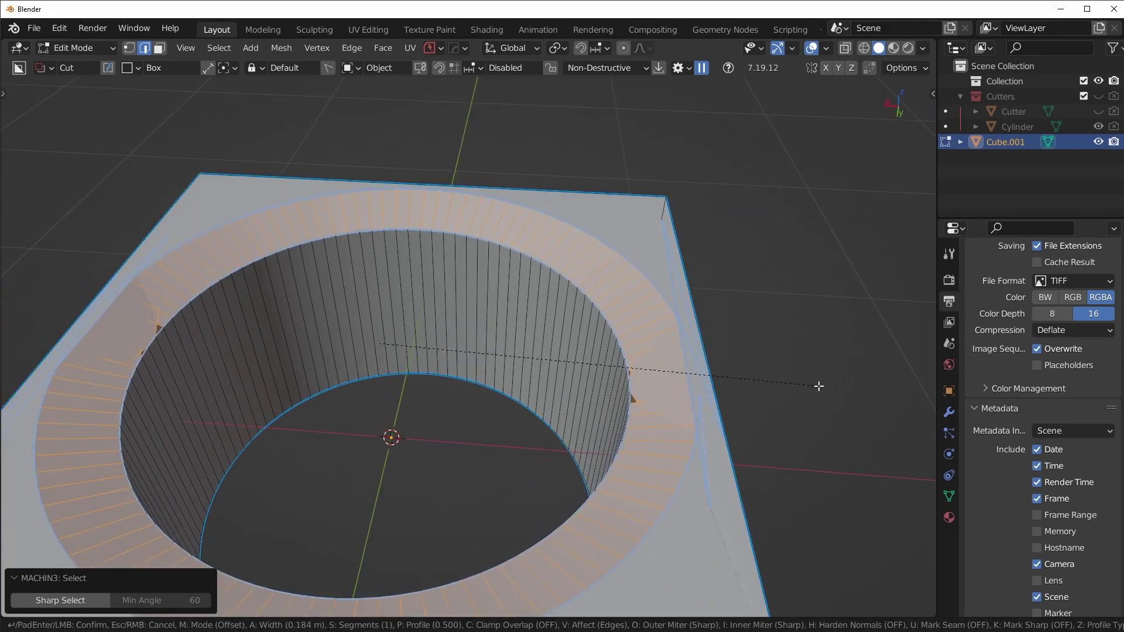
{"action": "right_click", "coordinate": [735, 402]}
- Apply the box's scale and resume editing its mesh edges
{"action": "key", "text": "Tab"}
{"action": "key", "text": "ctrl+a"}
{"action": "left_click", "coordinate": [713, 345]}
{"action": "key", "text": "Tab"}
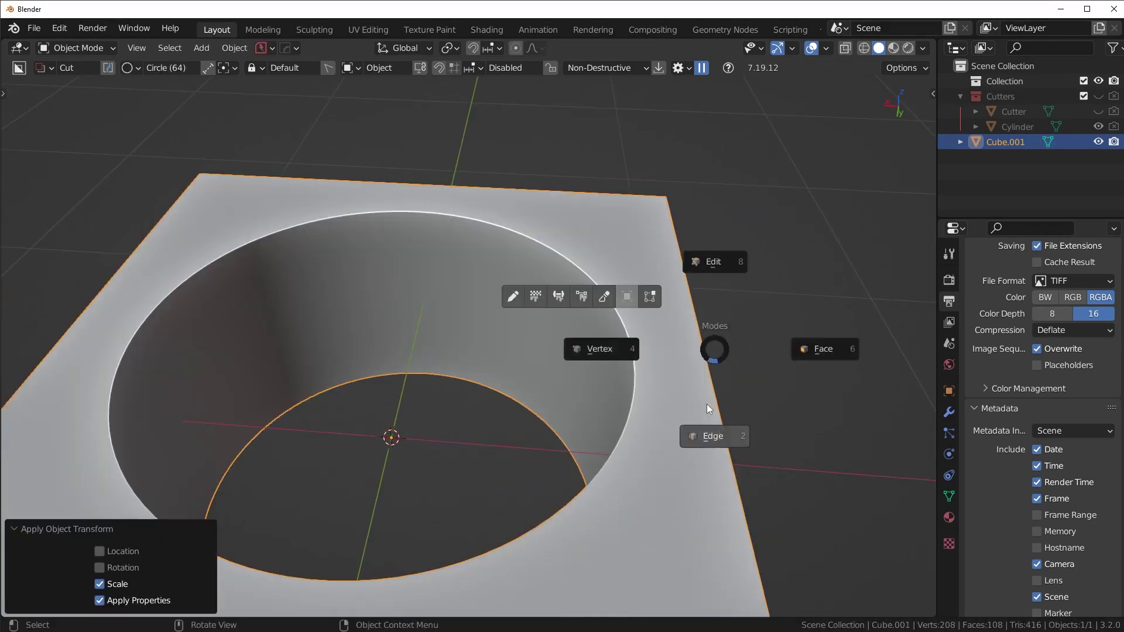
- Bevel the hole's upper edge loop with 15 segments and a width of about 0.034 m
{"action": "key", "text": "ctrl+b"}
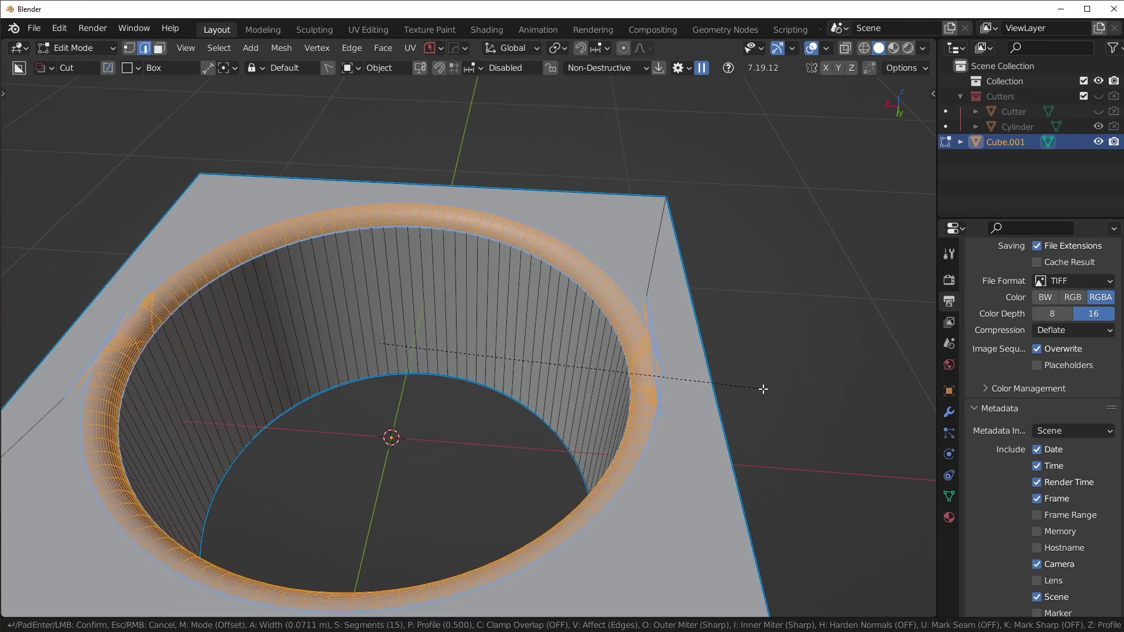
{"action": "key", "text": "Escape"}
{"action": "middle_click_drag", "start_coordinate": [542, 394], "coordinate": [648, 349]}
{"action": "scroll", "coordinate": [648, 349], "scroll_direction": "up", "scroll_amount": 5}
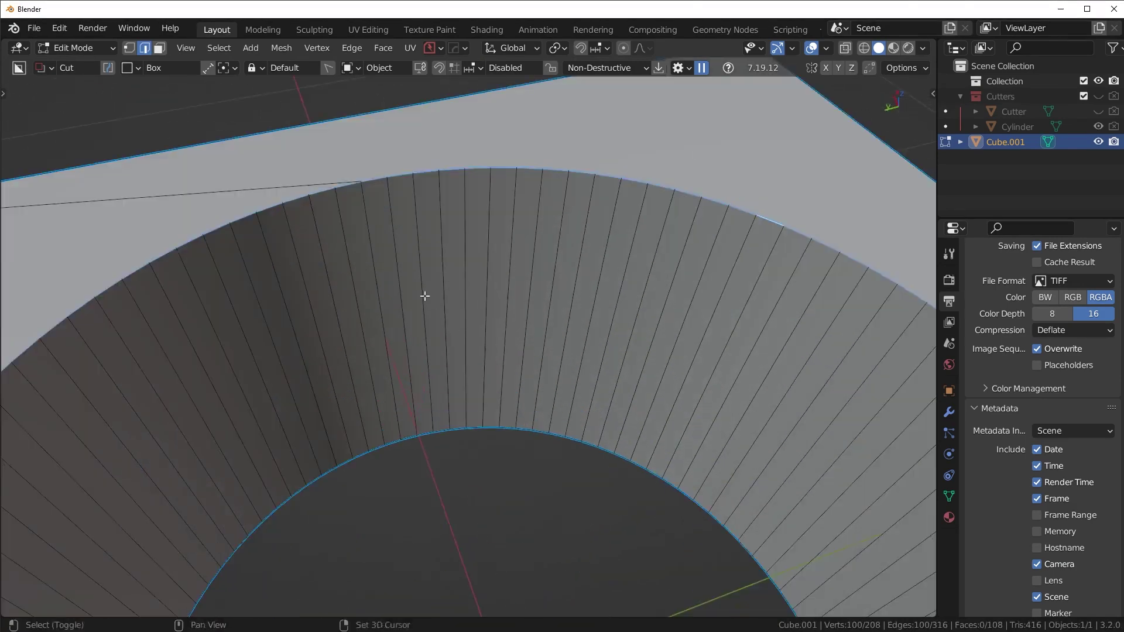
{"action": "key", "text": "ctrl+b"}
{"action": "scroll", "coordinate": [659, 310], "scroll_direction": "up", "scroll_amount": 14}
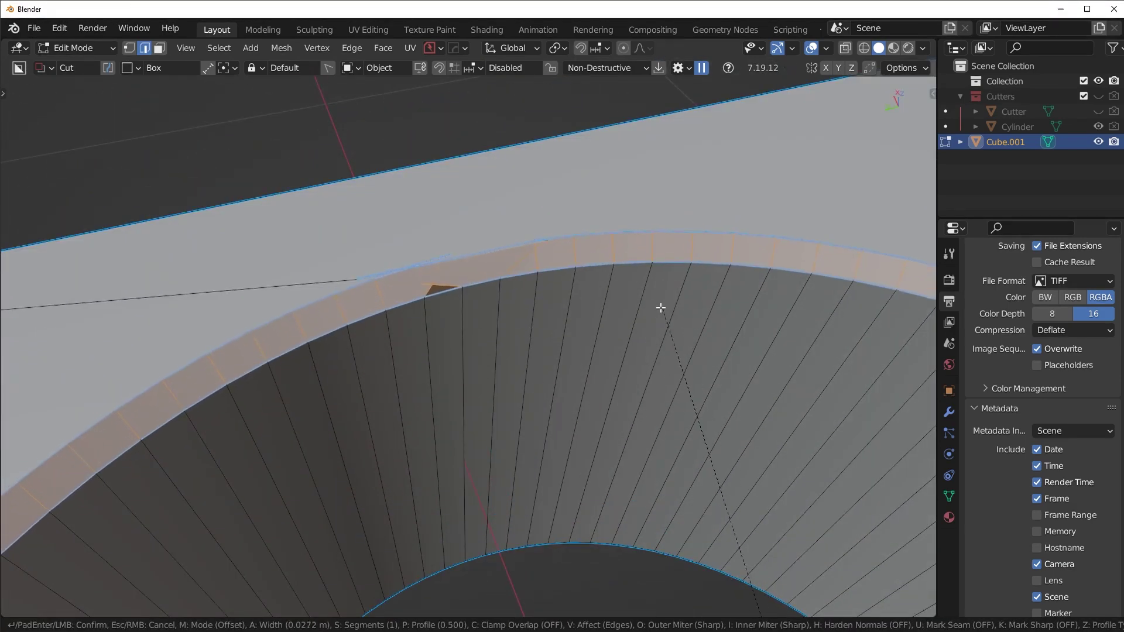
{"action": "left_click", "coordinate": [650, 303]}
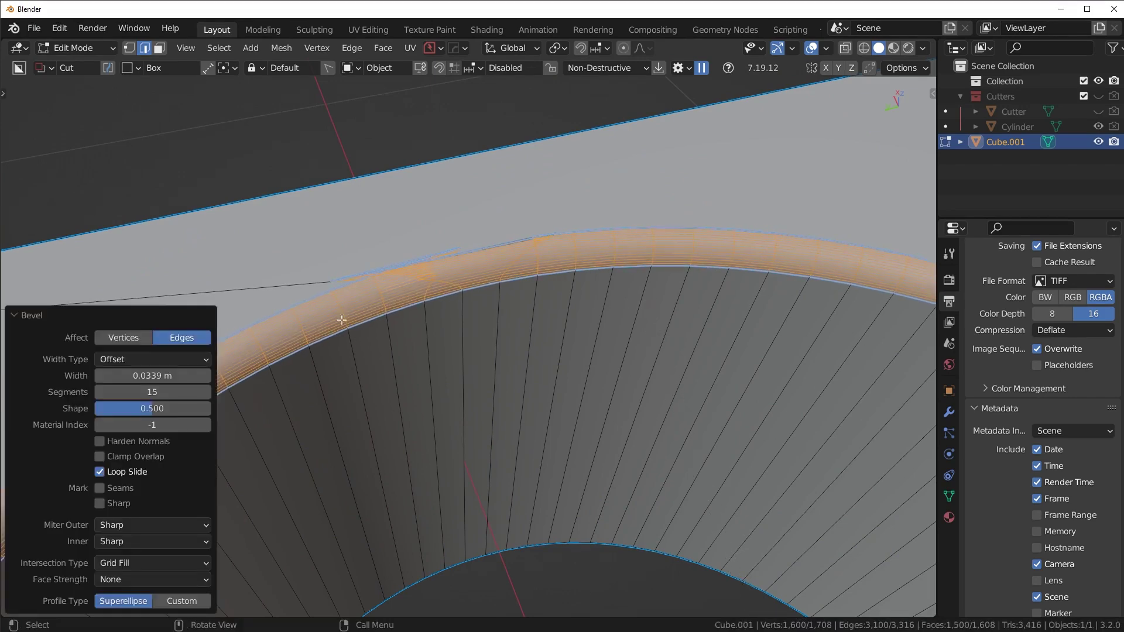
{"action": "scroll", "coordinate": [340, 319], "scroll_direction": "down", "scroll_amount": 4}
{"action": "middle_click_drag", "start_coordinate": [454, 337], "coordinate": [492, 336]}
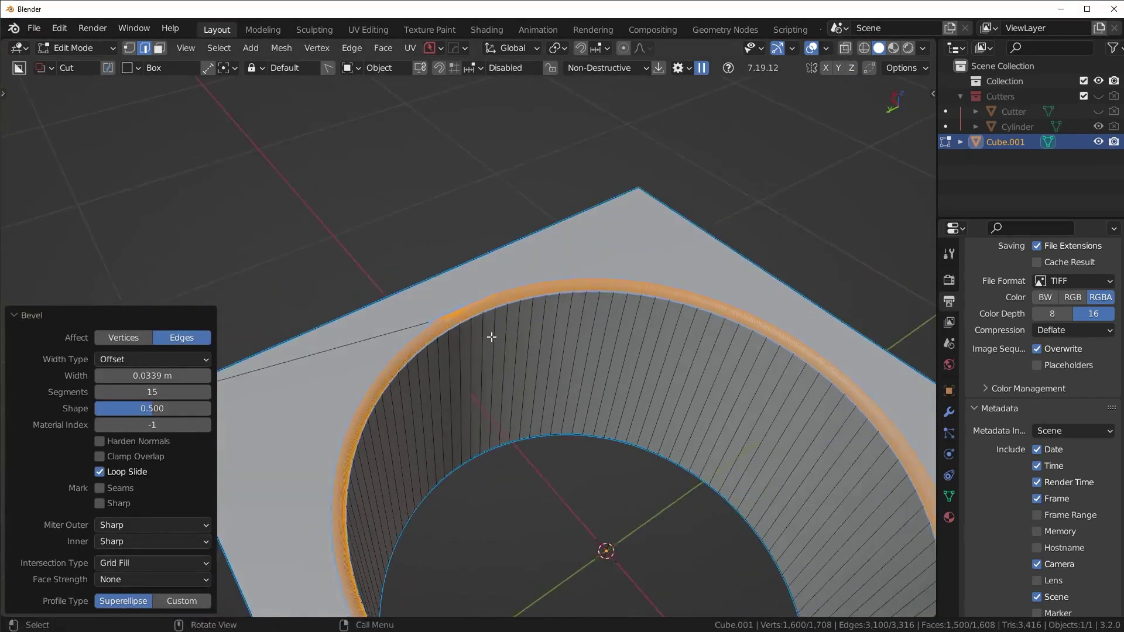
- Turn the bevel's Loop Slide off and back on, comparing the rim where the slanted edge meets it
{"action": "scroll", "coordinate": [246, 346], "scroll_direction": "up", "scroll_amount": 2}
{"action": "left_click", "coordinate": [122, 472]}
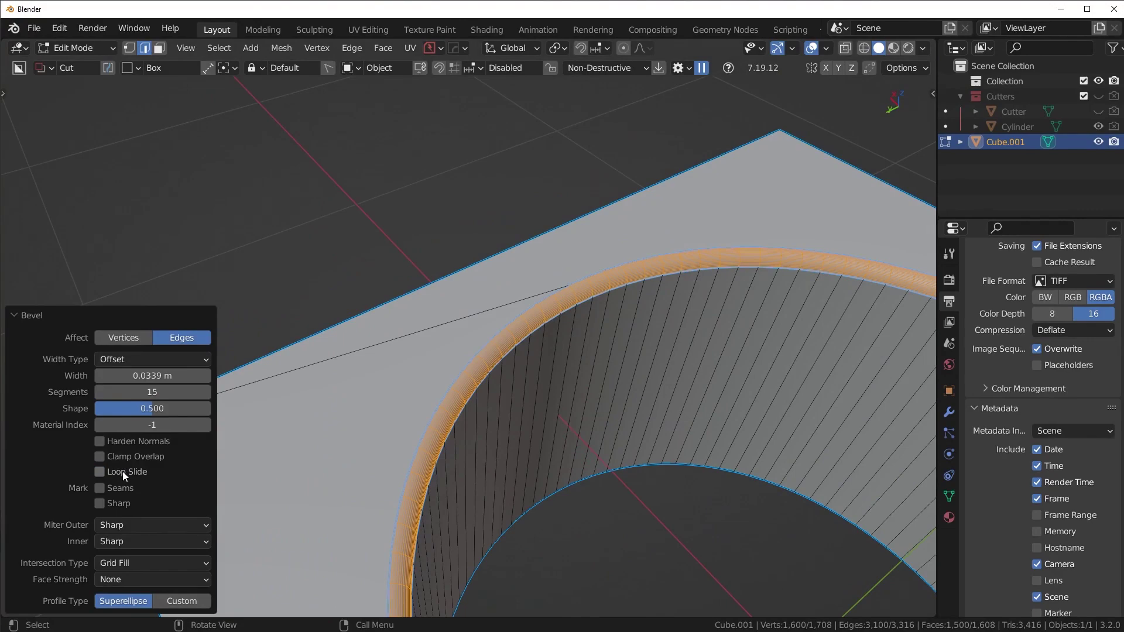
{"action": "left_click", "coordinate": [122, 471]}
{"action": "middle_click_drag", "start_coordinate": [371, 439], "coordinate": [508, 392]}
{"action": "middle_click_drag", "start_coordinate": [410, 404], "coordinate": [503, 233]}
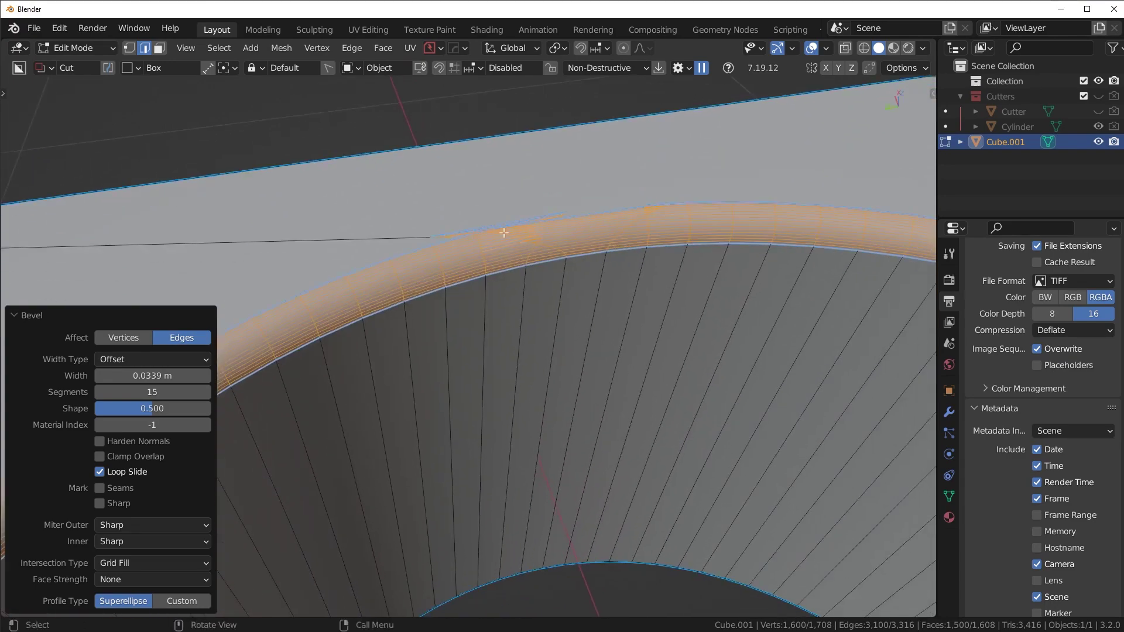
{"action": "middle_click_drag", "start_coordinate": [401, 298], "coordinate": [569, 326]}
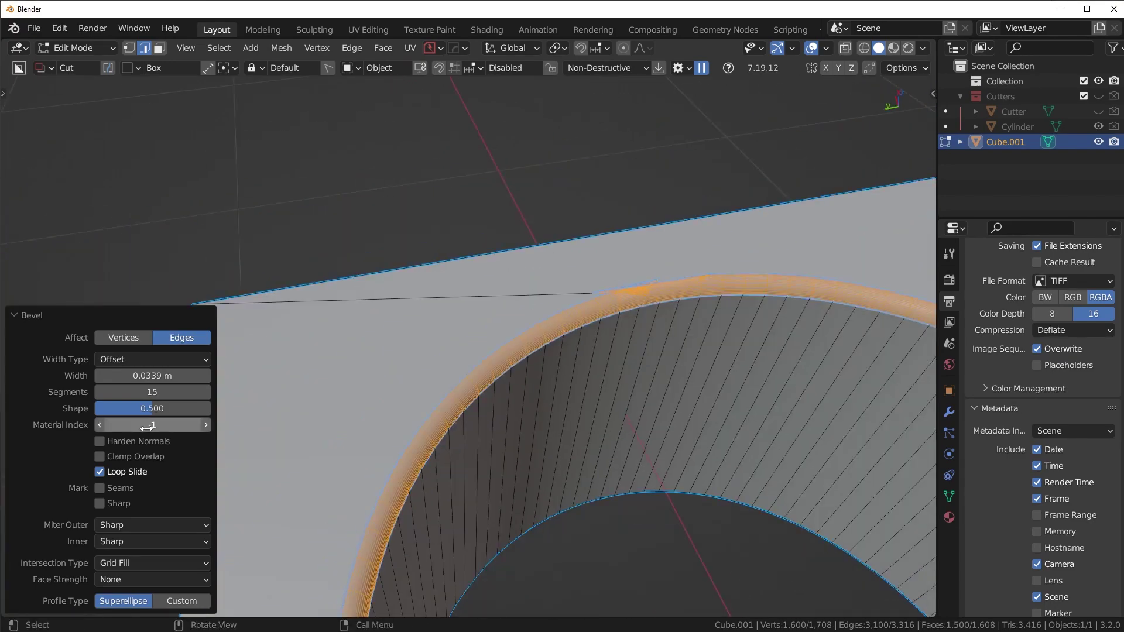
{"action": "scroll", "coordinate": [547, 314], "scroll_direction": "up", "scroll_amount": 8}
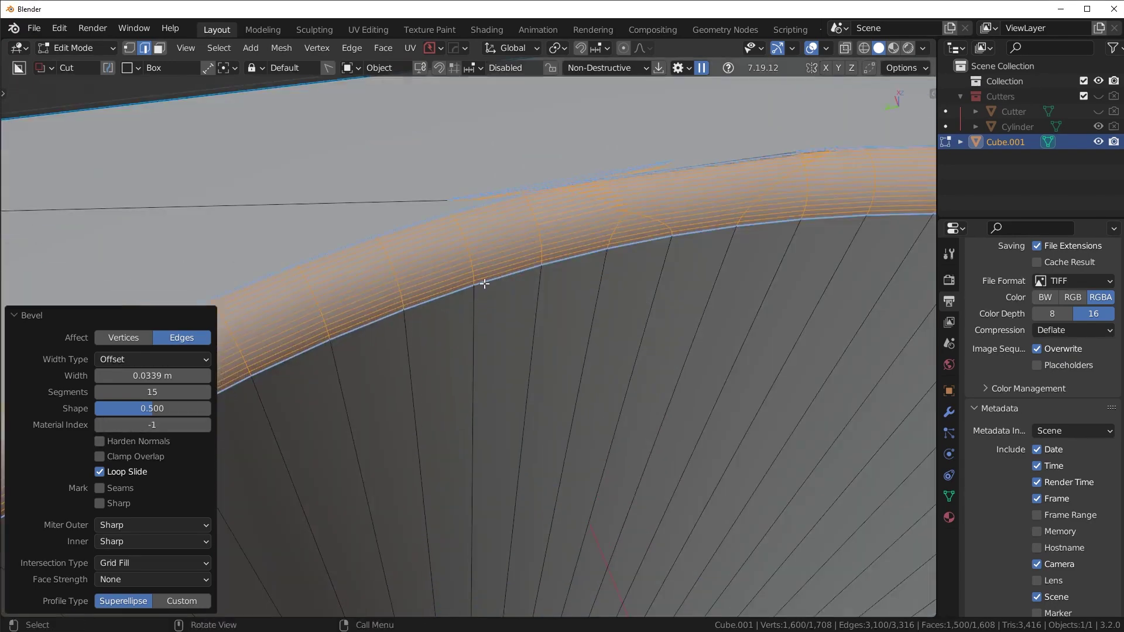
- Turn off Loop Slide for the bevel, examine the rim around the slanted edge, and undo the bevel
{"action": "left_click", "coordinate": [124, 475]}
{"action": "middle_click_drag", "start_coordinate": [445, 327], "coordinate": [651, 339]}
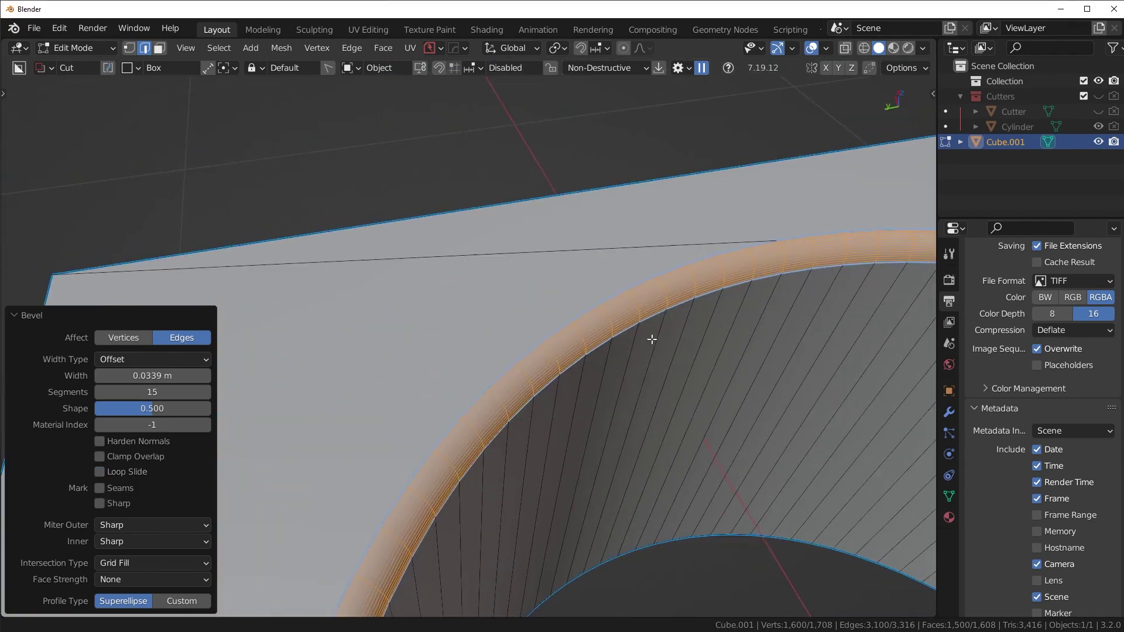
{"action": "middle_click_drag", "start_coordinate": [615, 251], "coordinate": [269, 365]}
{"action": "middle_click_drag", "start_coordinate": [442, 271], "coordinate": [563, 289]}
{"action": "scroll", "coordinate": [530, 276], "scroll_direction": "down", "scroll_amount": 3}
{"action": "scroll", "coordinate": [544, 342], "scroll_direction": "up", "scroll_amount": 6}
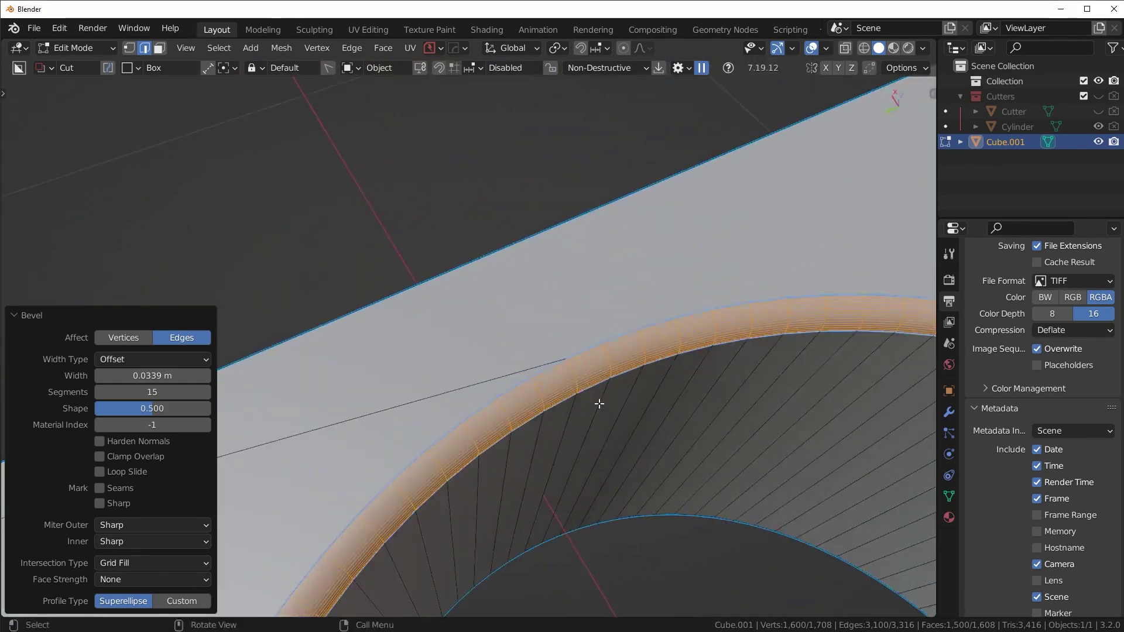
{"action": "scroll", "coordinate": [523, 382], "scroll_direction": "down", "scroll_amount": 2}
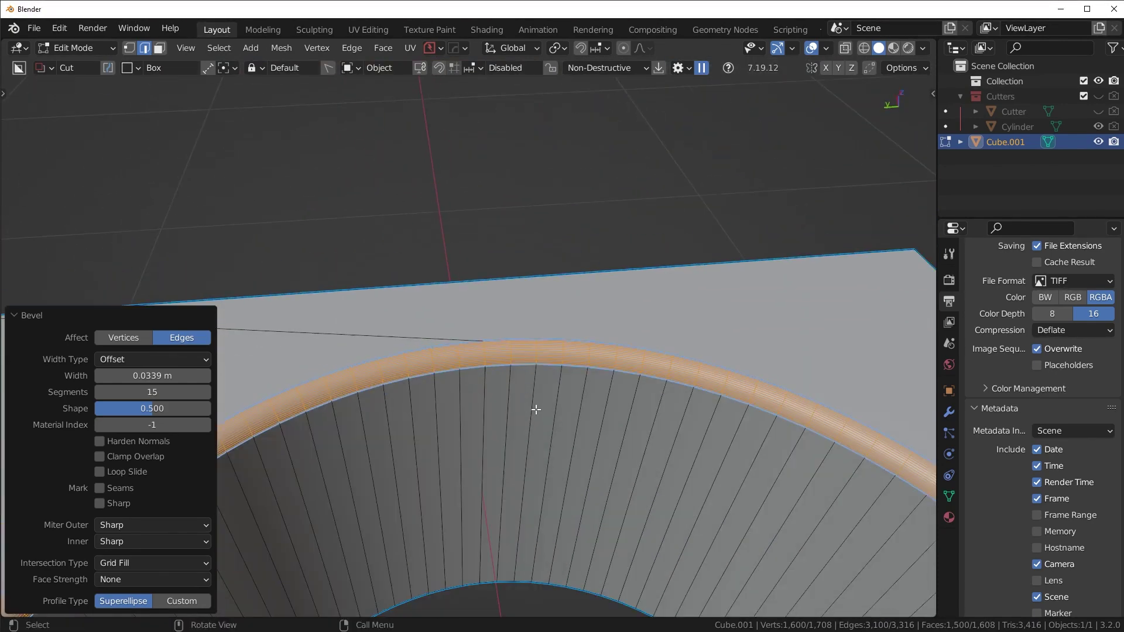
{"action": "scroll", "coordinate": [536, 409], "scroll_direction": "down", "scroll_amount": 6}
{"action": "key", "text": "ctrl+z"}
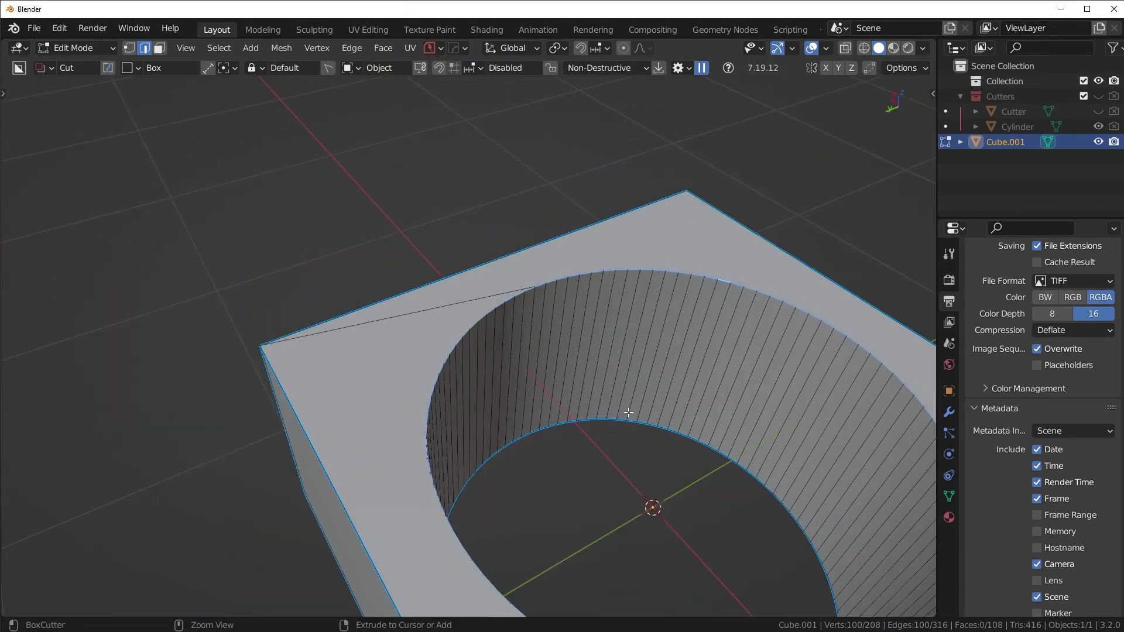
- Connect the box's top corner to the rim vertex diagonally facing it and dissolve the original slanted edge at that corner
{"action": "key", "text": "1"}
{"action": "middle_click_drag", "start_coordinate": [628, 412], "coordinate": [413, 444]}
{"action": "left_click", "coordinate": [296, 448]}
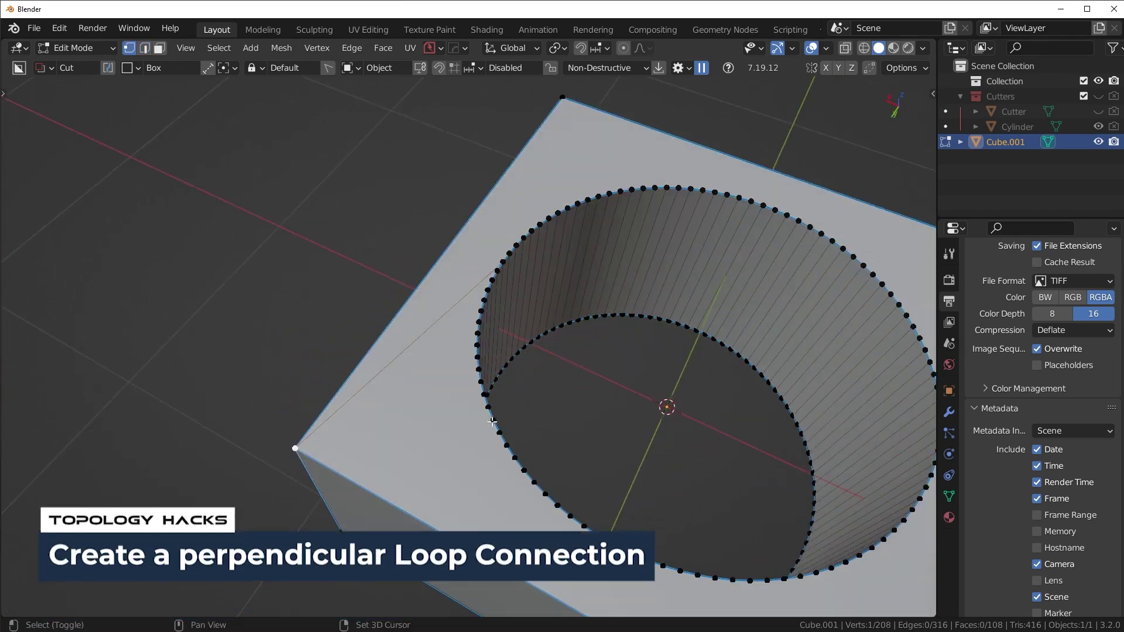
{"action": "left_click", "coordinate": [492, 420], "text": "shift"}
{"action": "key", "text": "2"}
{"action": "left_click", "coordinate": [418, 355]}
{"action": "scroll", "coordinate": [574, 392], "scroll_direction": "down", "scroll_amount": 3}
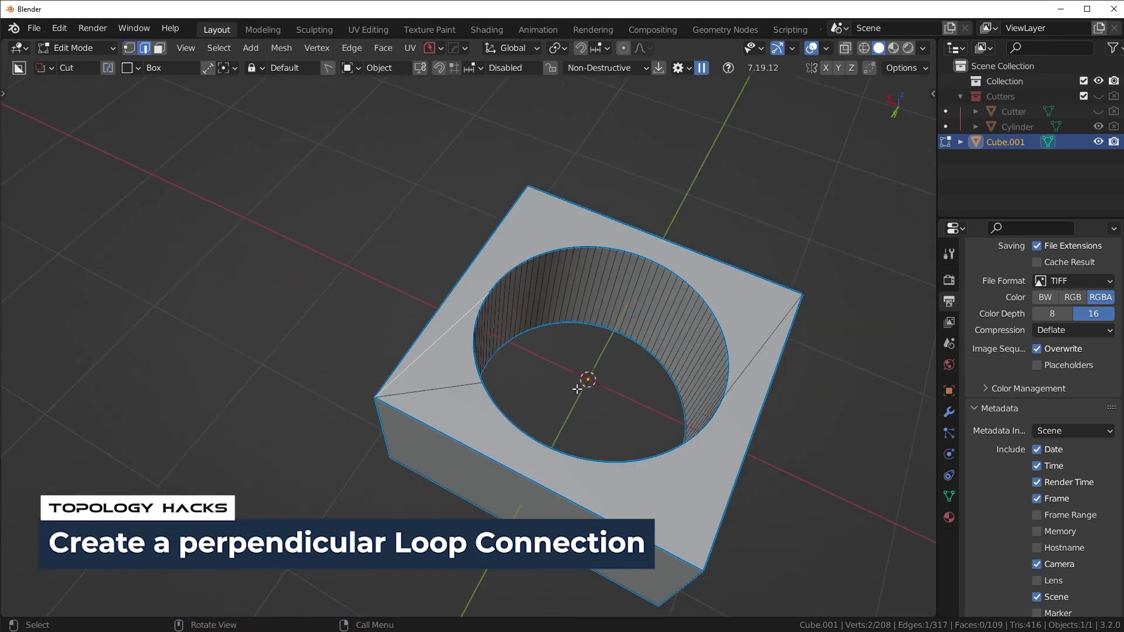
{"action": "key", "text": "ctrl+x"}
- Connect the opposite top corner to its facing rim vertex and dissolve the remaining slanted edge there
{"action": "middle_click_drag", "start_coordinate": [728, 369], "coordinate": [593, 369], "text": "shift"}
{"action": "scroll", "coordinate": [593, 369], "scroll_direction": "up", "scroll_amount": 1}
{"action": "scroll", "coordinate": [593, 369], "scroll_direction": "up", "scroll_amount": 1}
{"action": "key", "text": "1"}
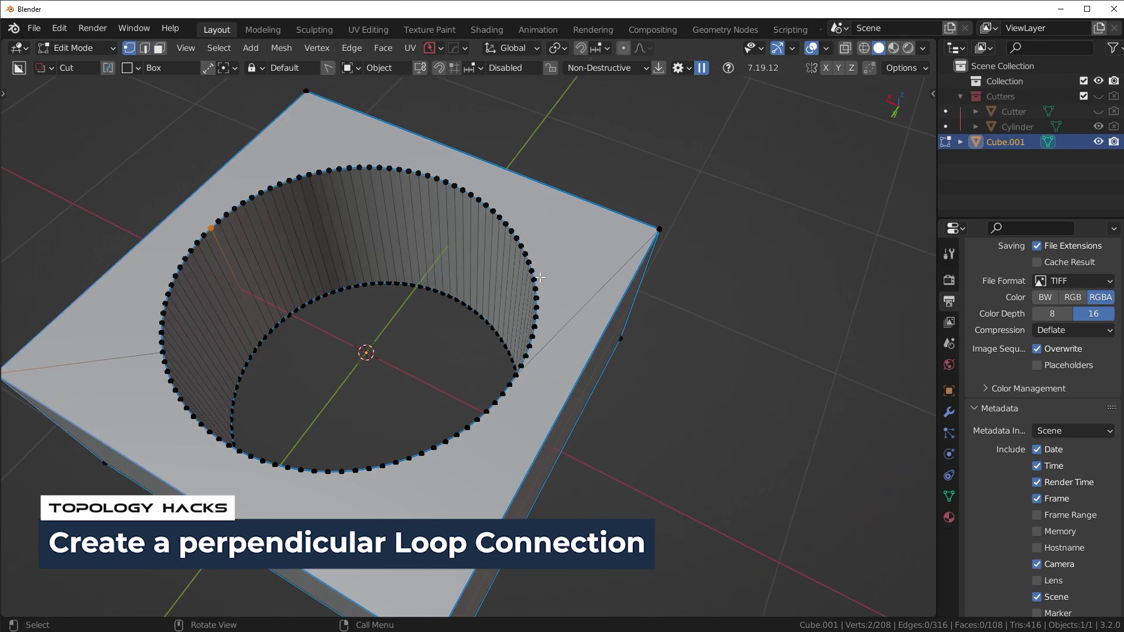
{"action": "left_click", "coordinate": [657, 234], "text": "shift"}
{"action": "key", "text": "2"}
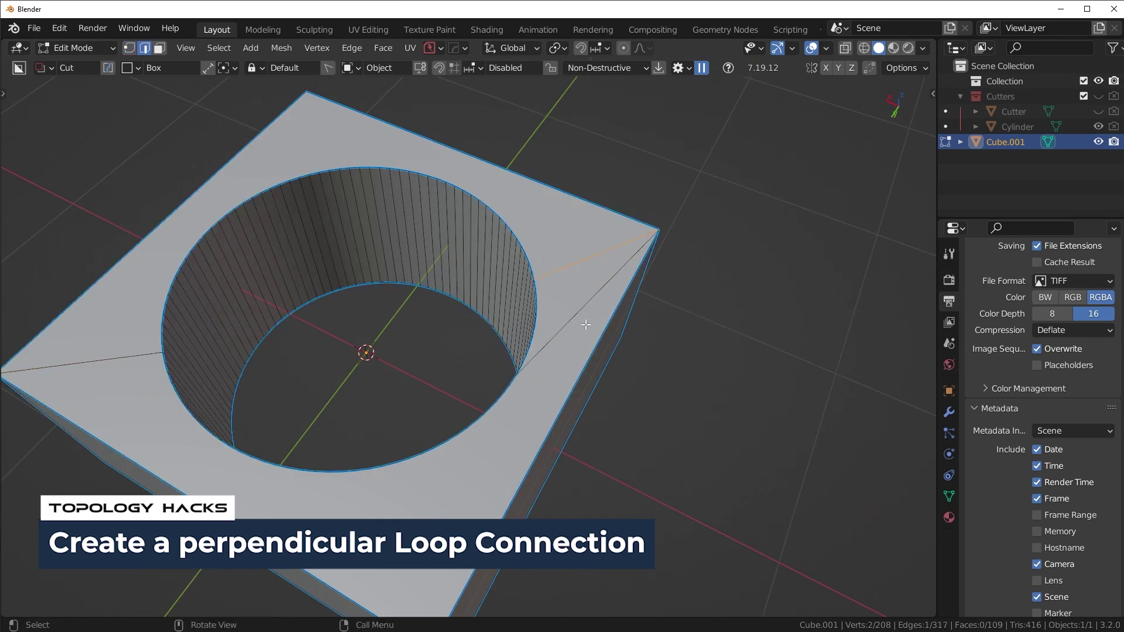
{"action": "left_click", "coordinate": [587, 326]}
{"action": "key", "text": "ctrl+x"}
- Bevel the reconnected hole's upper edge loop with 15 segments and a width of about 0.096 m
{"action": "left_click", "coordinate": [530, 240]}
{"action": "left_click", "coordinate": [530, 240], "text": "alt"}
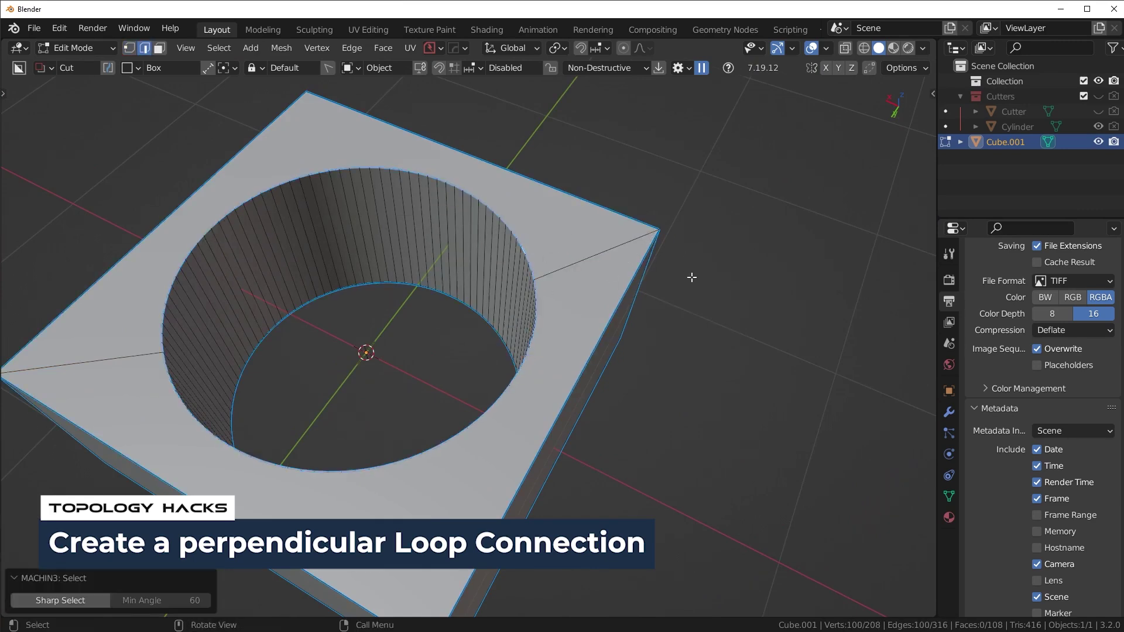
{"action": "key", "text": "ctrl+b"}
{"action": "scroll", "coordinate": [694, 287], "scroll_direction": "up", "scroll_amount": 14}
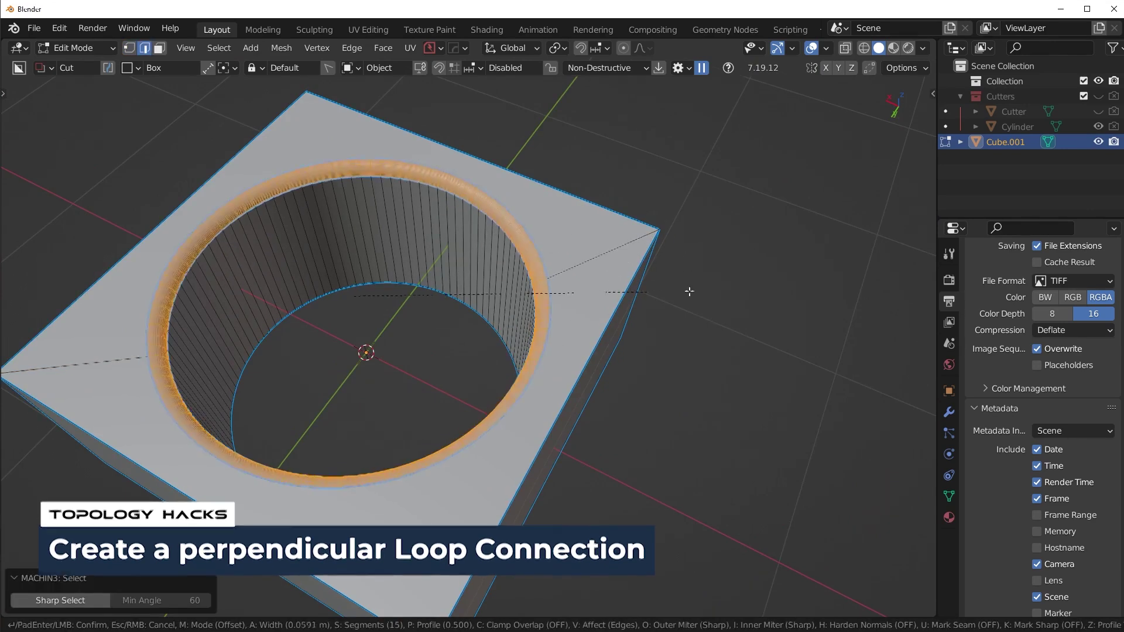
{"action": "left_click", "coordinate": [694, 291]}
- Toggle the bevel's Loop Slide option and inspect the rim where the perpendicular corner edge meets it
{"action": "left_click", "coordinate": [143, 470]}
{"action": "left_click", "coordinate": [128, 471]}
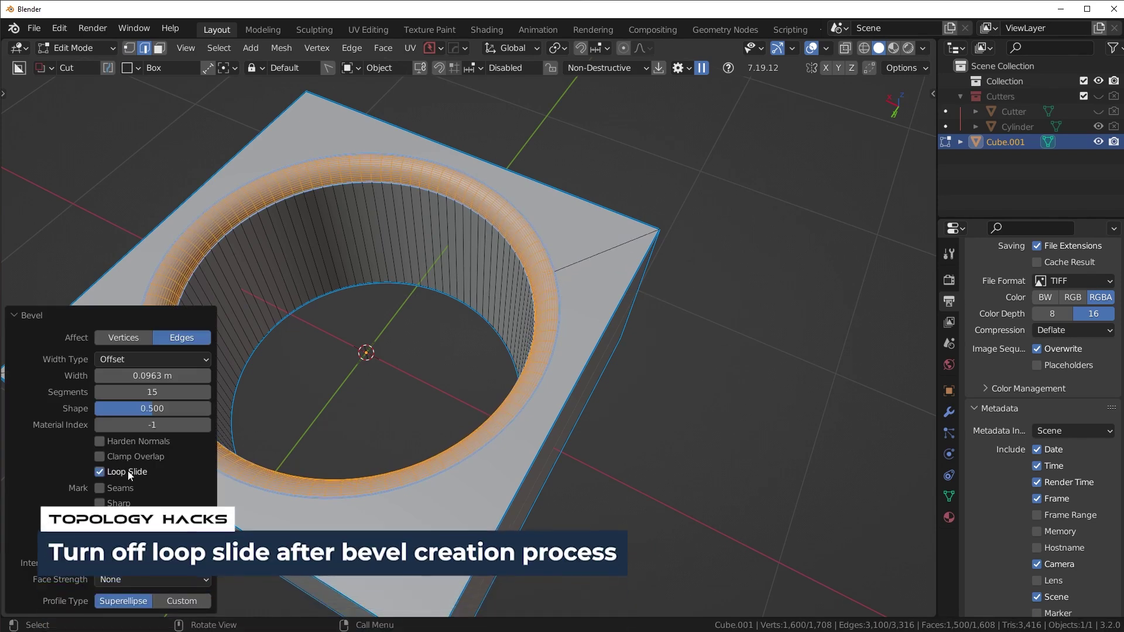
{"action": "left_click", "coordinate": [128, 471]}
{"action": "middle_click_drag", "start_coordinate": [614, 334], "coordinate": [661, 351]}
{"action": "scroll", "coordinate": [624, 310], "scroll_direction": "up", "scroll_amount": 5}
{"action": "middle_click_drag", "start_coordinate": [624, 311], "coordinate": [533, 387], "text": "shift"}
{"action": "scroll", "coordinate": [544, 381], "scroll_direction": "up", "scroll_amount": 3}
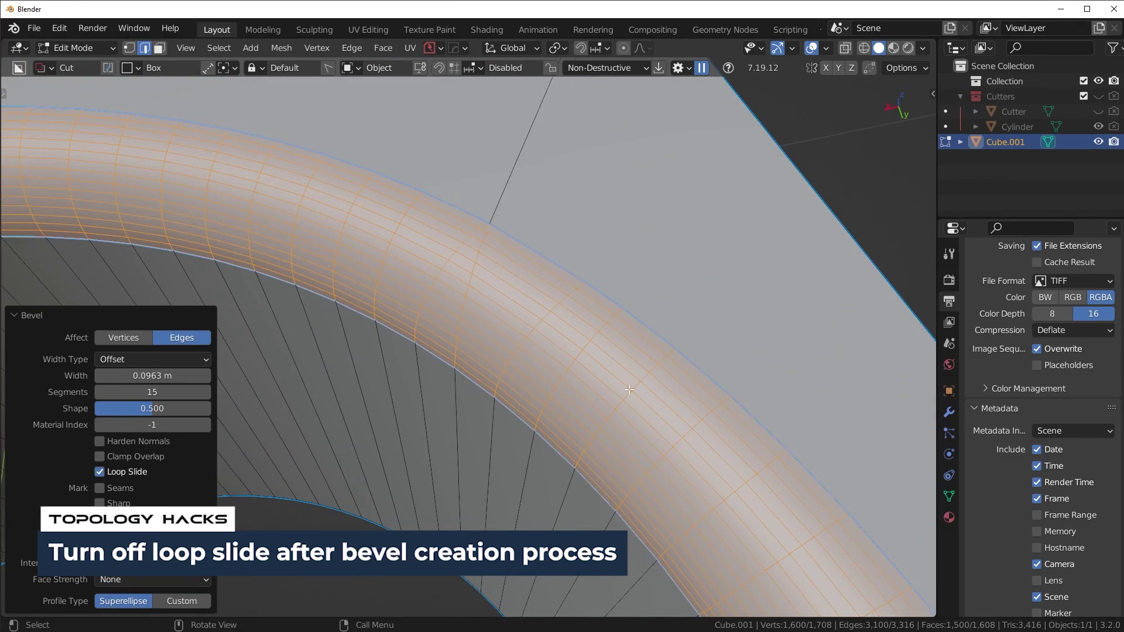
- Undo the rim bevel and bevel the hole's upper edge loop again with 15 segments
{"action": "key", "text": "ctrl+z"}
{"action": "key", "text": "ctrl+b"}
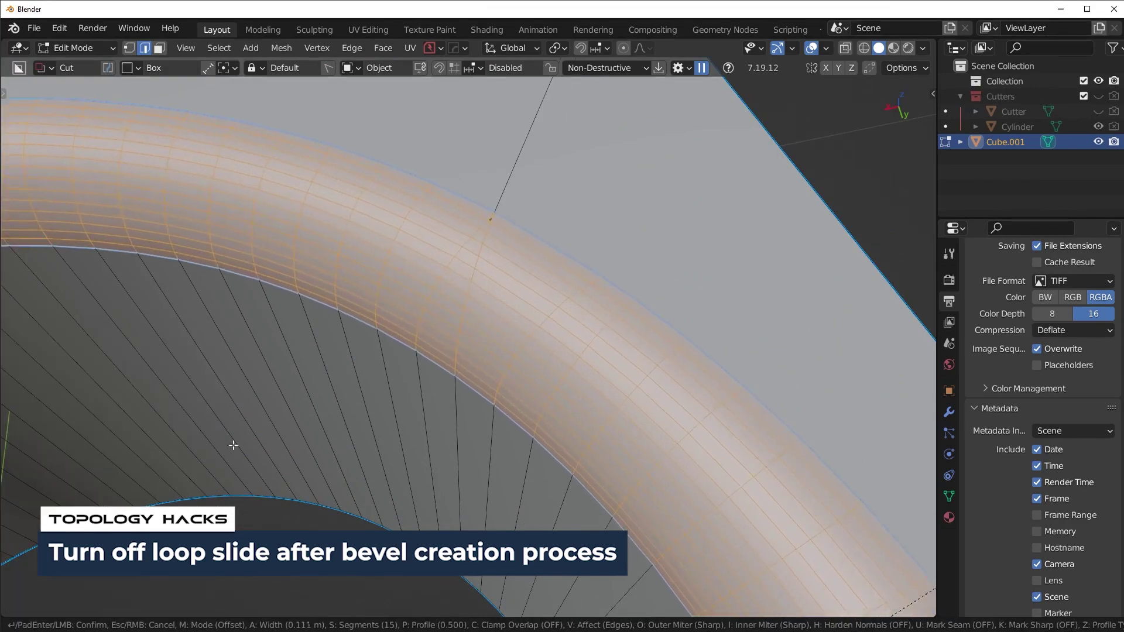
{"action": "left_click", "coordinate": [564, 315]}
{"action": "scroll", "coordinate": [564, 315], "scroll_direction": "down", "scroll_amount": 5}
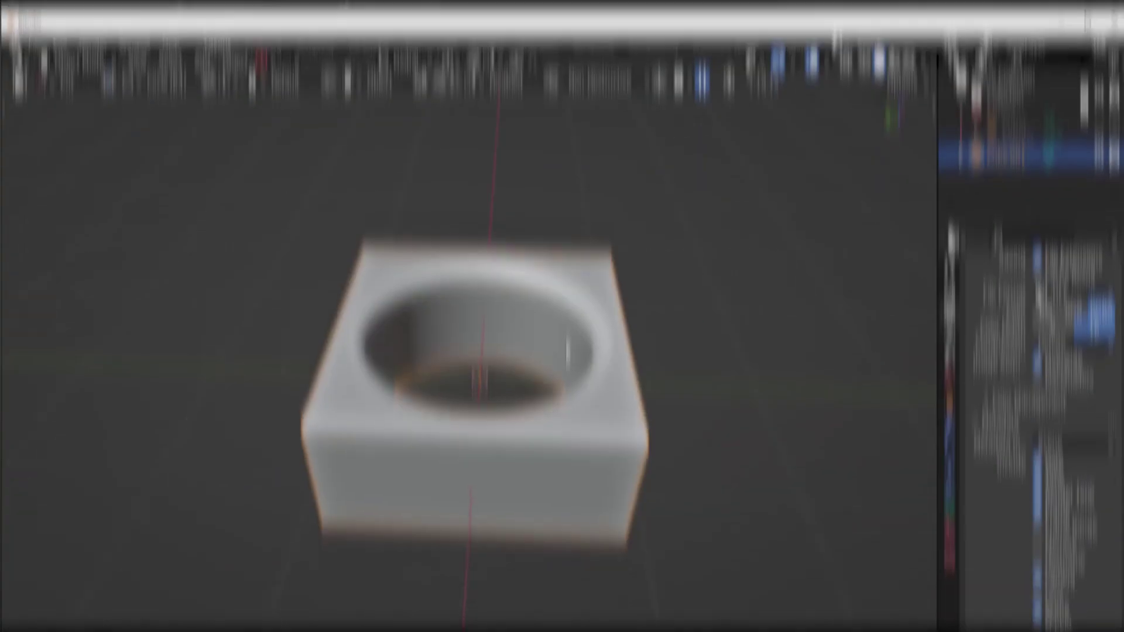
- Delete the box, add a 2 m plane at the origin, and view it from above
{"action": "key", "text": "Delete"}
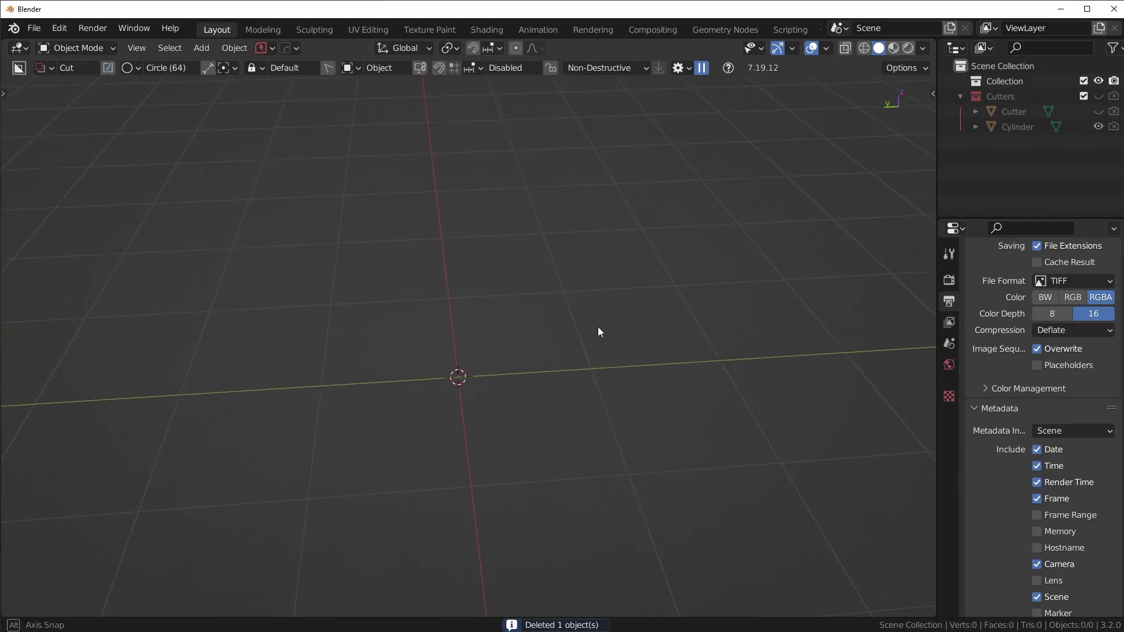
{"action": "middle_click_drag", "start_coordinate": [598, 326], "coordinate": [578, 270]}
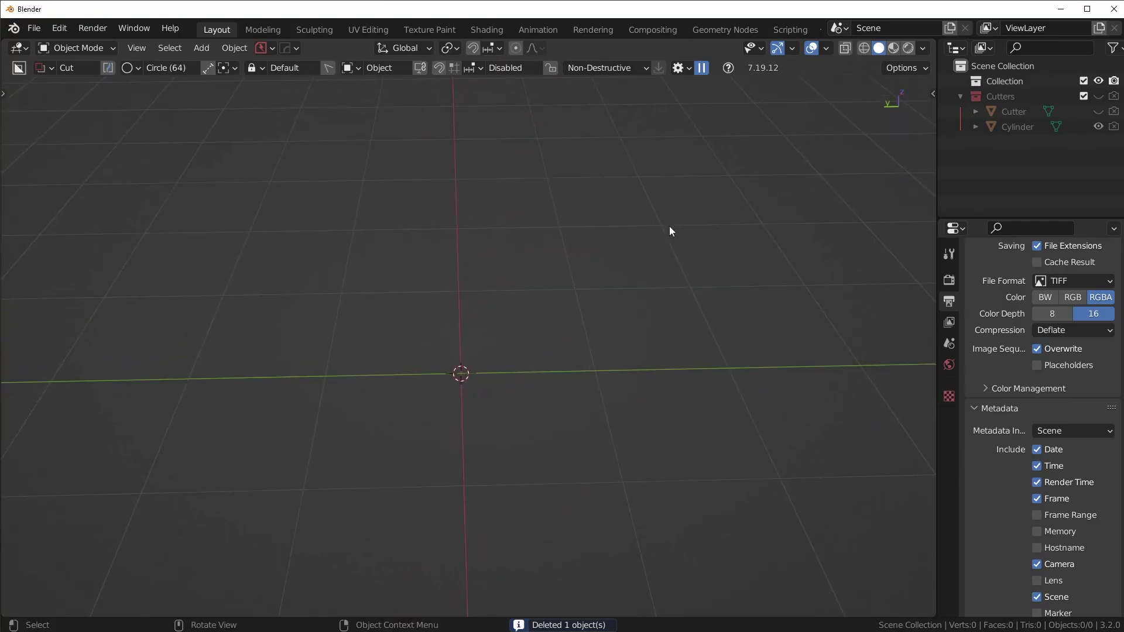
{"action": "key", "text": "shift+a"}
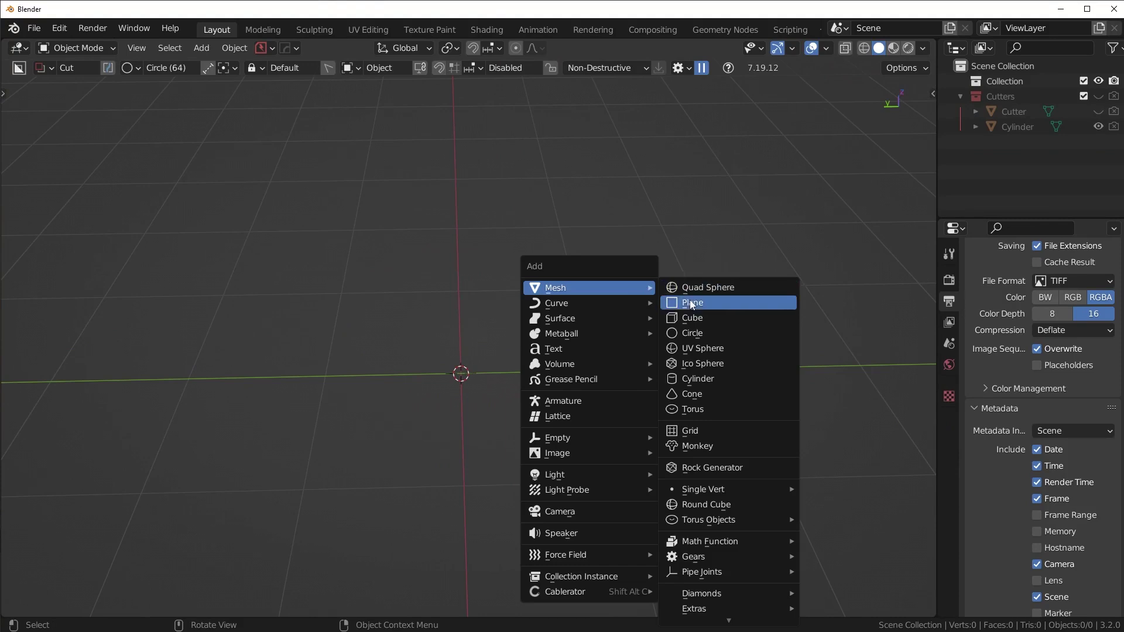
{"action": "left_click", "coordinate": [689, 301]}
{"action": "key", "text": "KP_7"}
- Mirror the plane along X with the HOps mirror gizmo in its bisecting modifier mode, keeping the negative X half
{"action": "key", "text": "alt+x"}
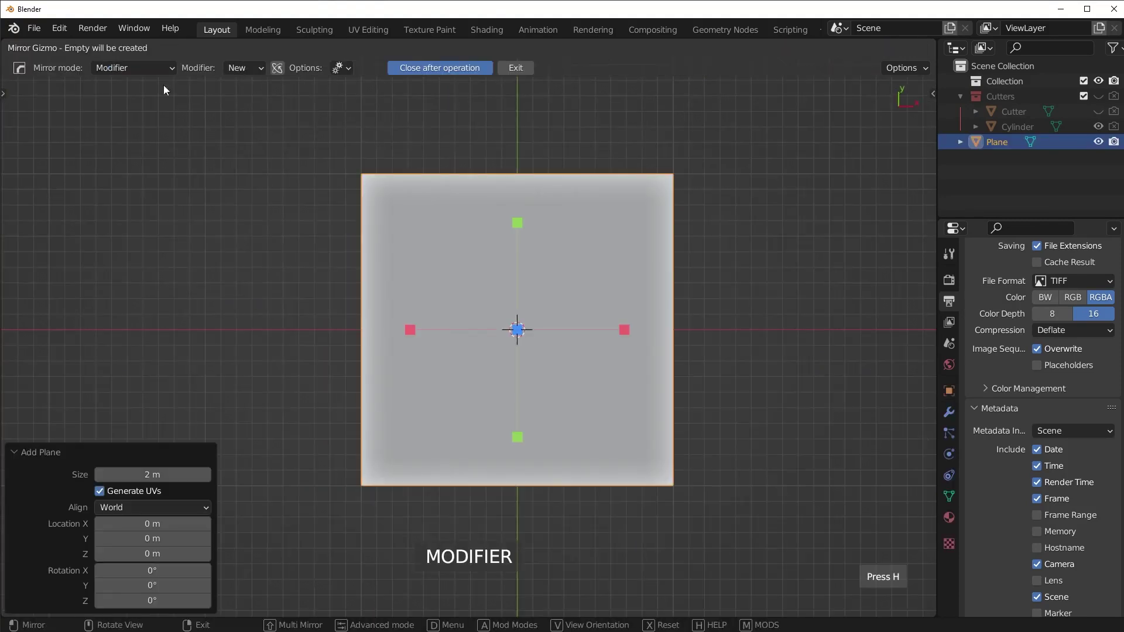
{"action": "left_click", "coordinate": [120, 67]}
{"action": "left_click", "coordinate": [123, 160]}
{"action": "left_click", "coordinate": [410, 330]}
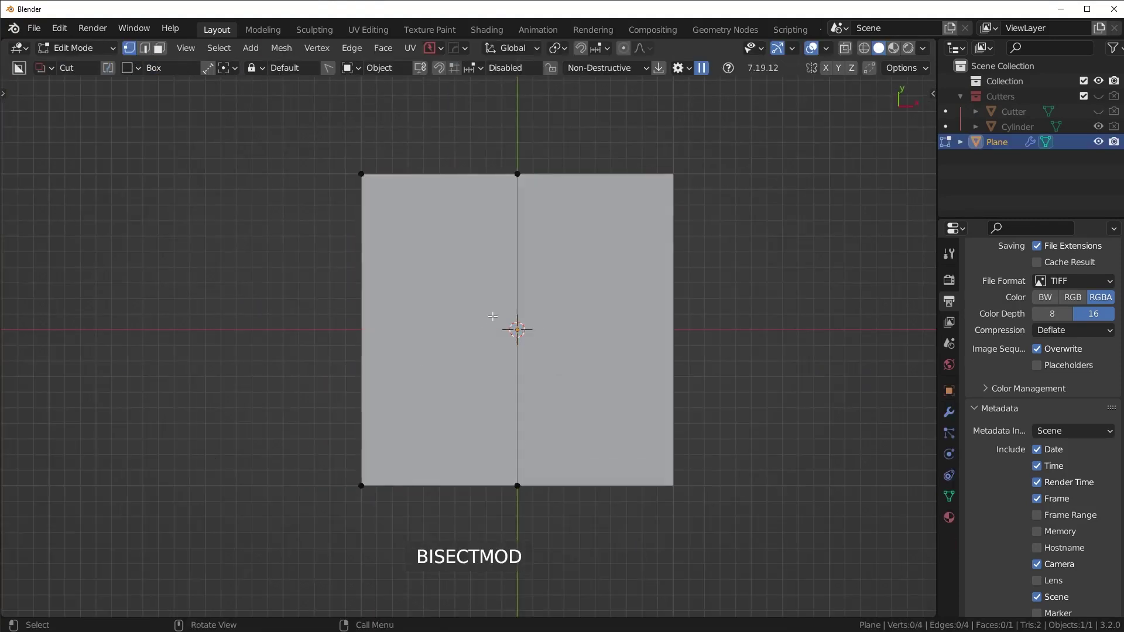
- Add one centred loop cut across the mirrored plane, parallel to the X axis
{"action": "key", "text": "ctrl+r"}
{"action": "left_click", "coordinate": [517, 328]}
{"action": "right_click", "coordinate": [519, 333]}
- Extrude the plane's positive Y end edge in side view into a profile that rises and slopes down past the ground line
{"action": "scroll", "coordinate": [468, 333], "scroll_direction": "down", "scroll_amount": 3}
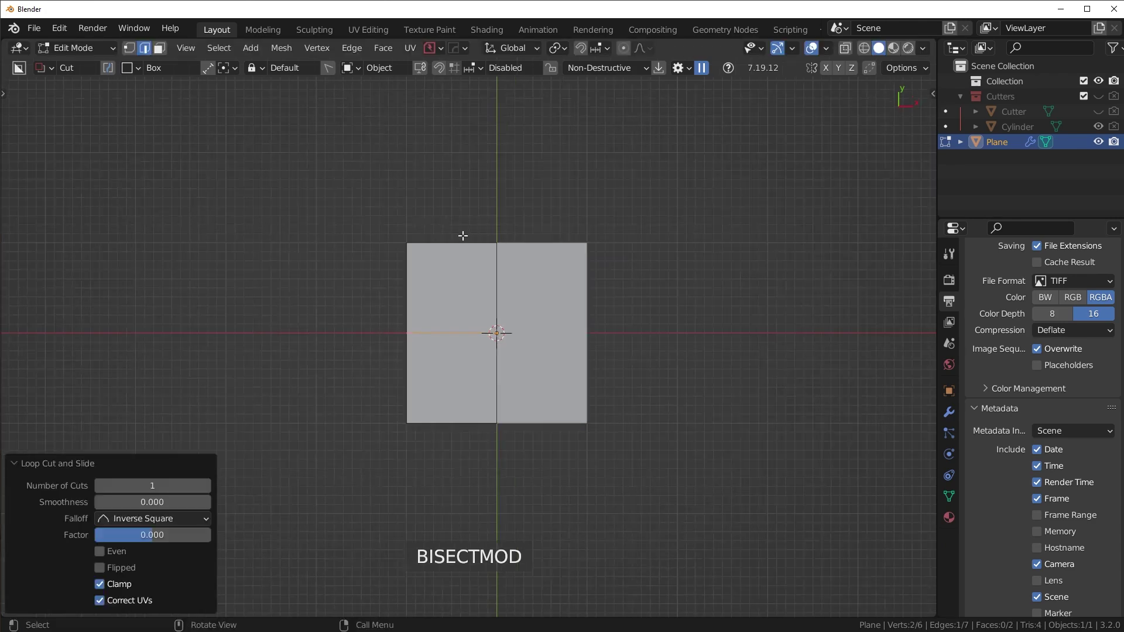
{"action": "middle_click_drag", "start_coordinate": [505, 305], "coordinate": [623, 253]}
{"action": "key", "text": "KP_3"}
{"action": "key", "text": "e"}
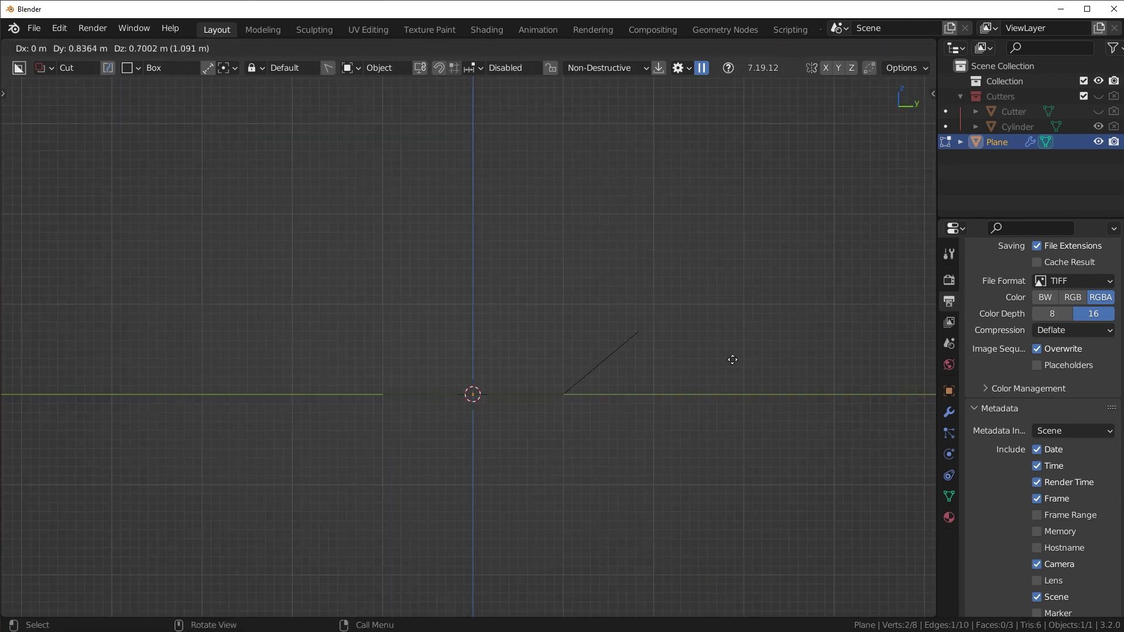
{"action": "left_click", "coordinate": [736, 361]}
{"action": "key", "text": "e"}
{"action": "left_click", "coordinate": [835, 451]}
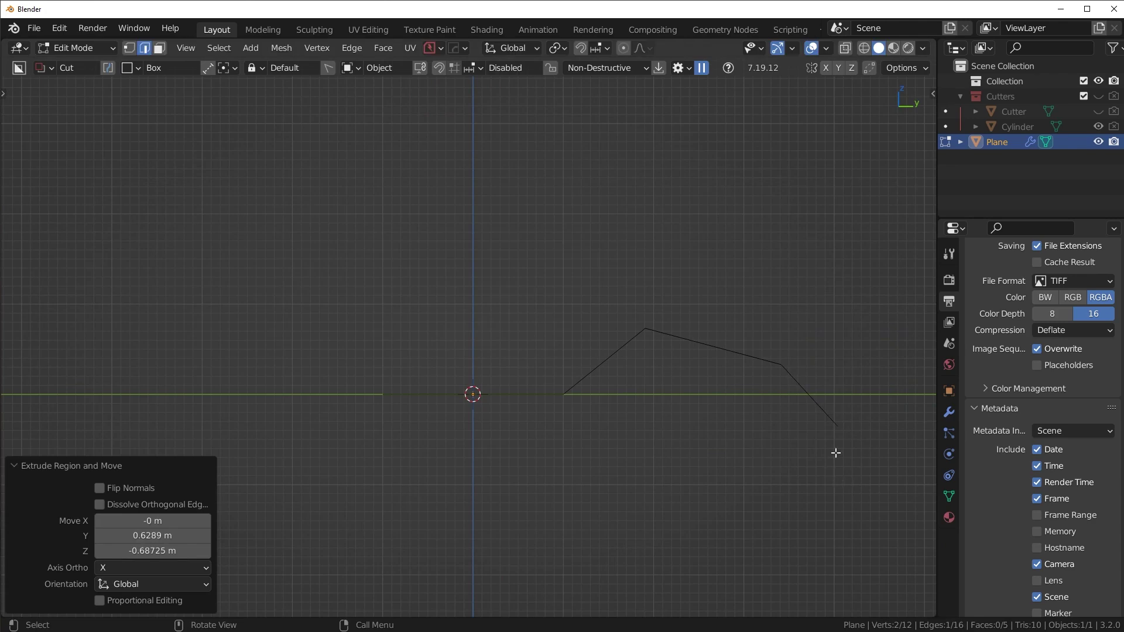
- Leave mesh editing and add level 3 subdivision to the extruded plane
{"action": "middle_click_drag", "start_coordinate": [836, 451], "coordinate": [595, 367]}
{"action": "key", "text": "Tab"}
{"action": "left_click", "coordinate": [714, 212]}
{"action": "key", "text": "ctrl+5"}
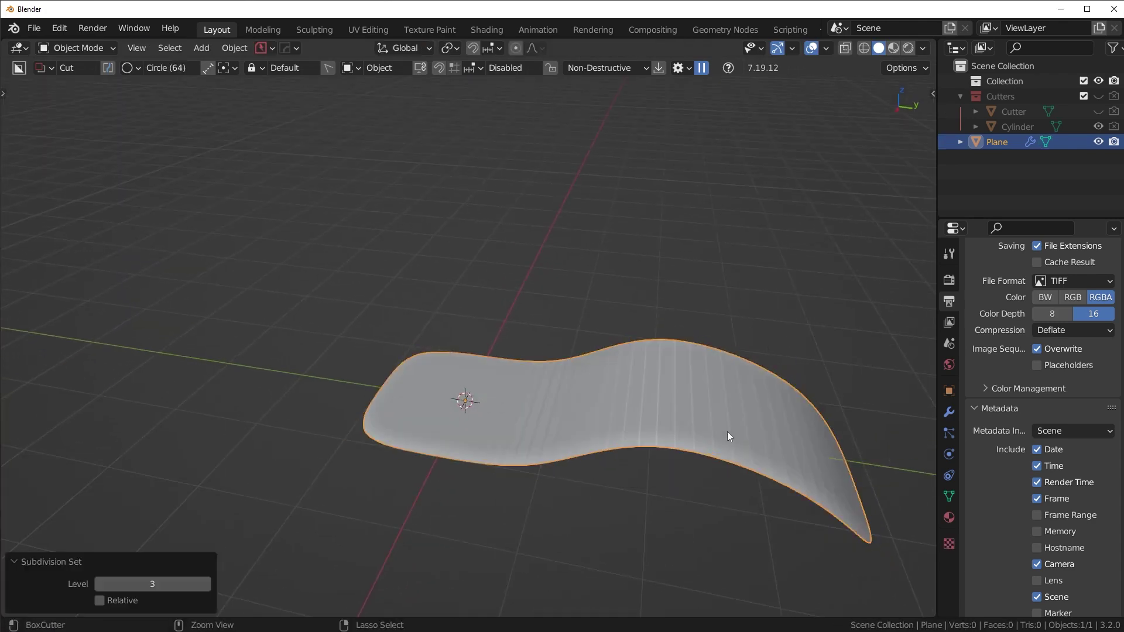
- Extrude the two outer side edges of the plane's downward slope straight down in back view
{"action": "key", "text": "Tab"}
{"action": "middle_click_drag", "start_coordinate": [727, 431], "coordinate": [491, 383]}
{"action": "left_click", "coordinate": [541, 434]}
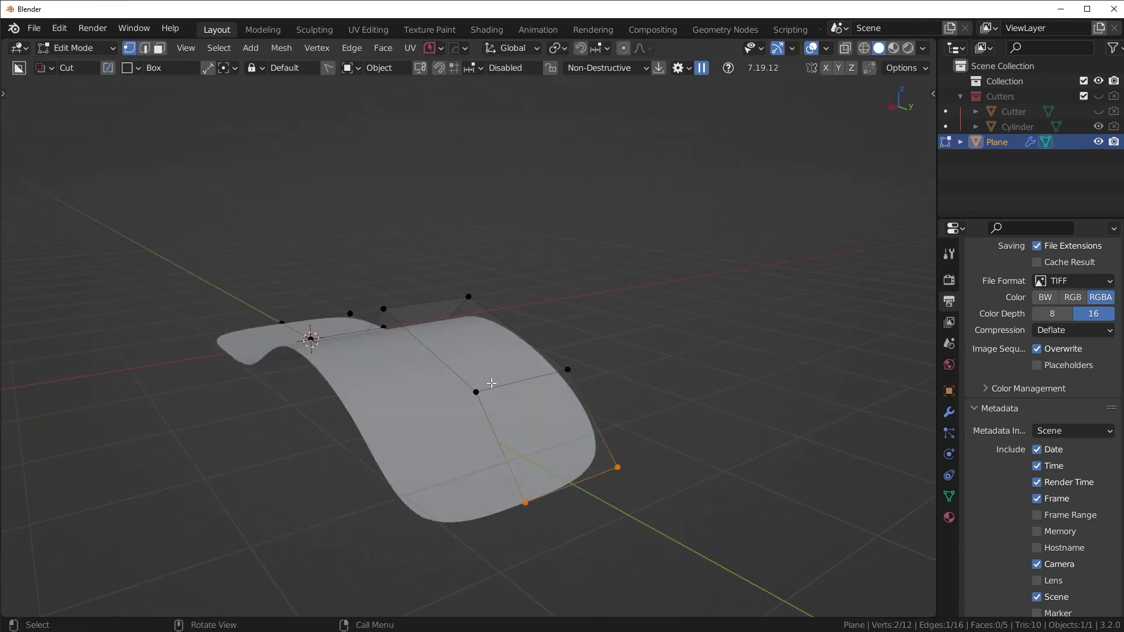
{"action": "middle_click_drag", "start_coordinate": [582, 499], "coordinate": [504, 510]}
{"action": "key", "text": "Tab"}
{"action": "left_click", "coordinate": [514, 552]}
{"action": "left_click", "coordinate": [478, 374]}
{"action": "left_click", "coordinate": [497, 443], "text": "shift"}
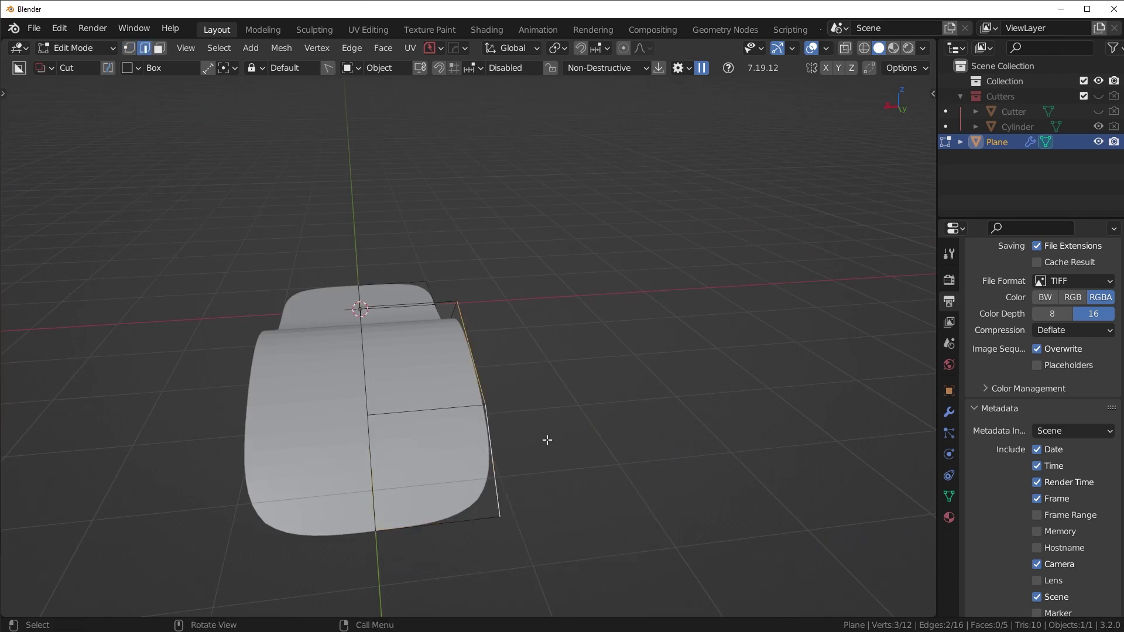
{"action": "middle_click_drag", "start_coordinate": [547, 440], "coordinate": [466, 440]}
{"action": "key", "text": "KP_1"}
{"action": "key", "text": "ctrl+KP_1"}
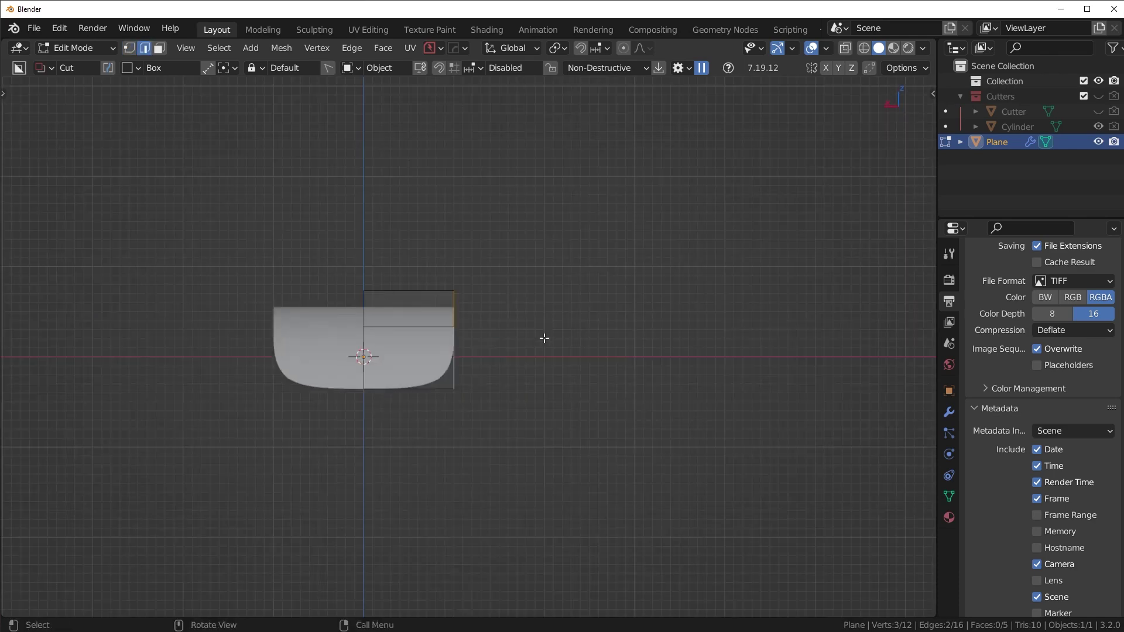
{"action": "key", "text": "e"}
{"action": "left_click", "coordinate": [625, 444]}
- Complete the open quad between the end edge and the side flap with a MACHIN3 Smart Face from its three corner vertices
{"action": "middle_click_drag", "start_coordinate": [626, 444], "coordinate": [476, 379]}
{"action": "key", "text": "Tab"}
{"action": "left_click", "coordinate": [286, 396]}
{"action": "middle_click_drag", "start_coordinate": [286, 396], "coordinate": [430, 349]}
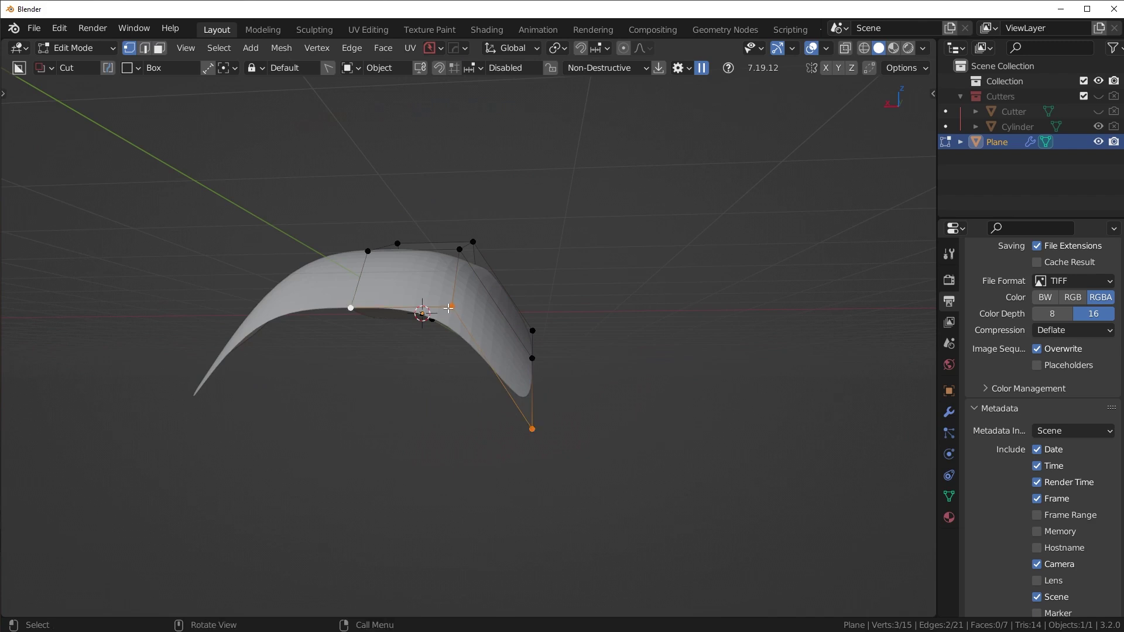
{"action": "middle_click_drag", "start_coordinate": [560, 332], "coordinate": [563, 334]}
{"action": "key", "text": "4"}
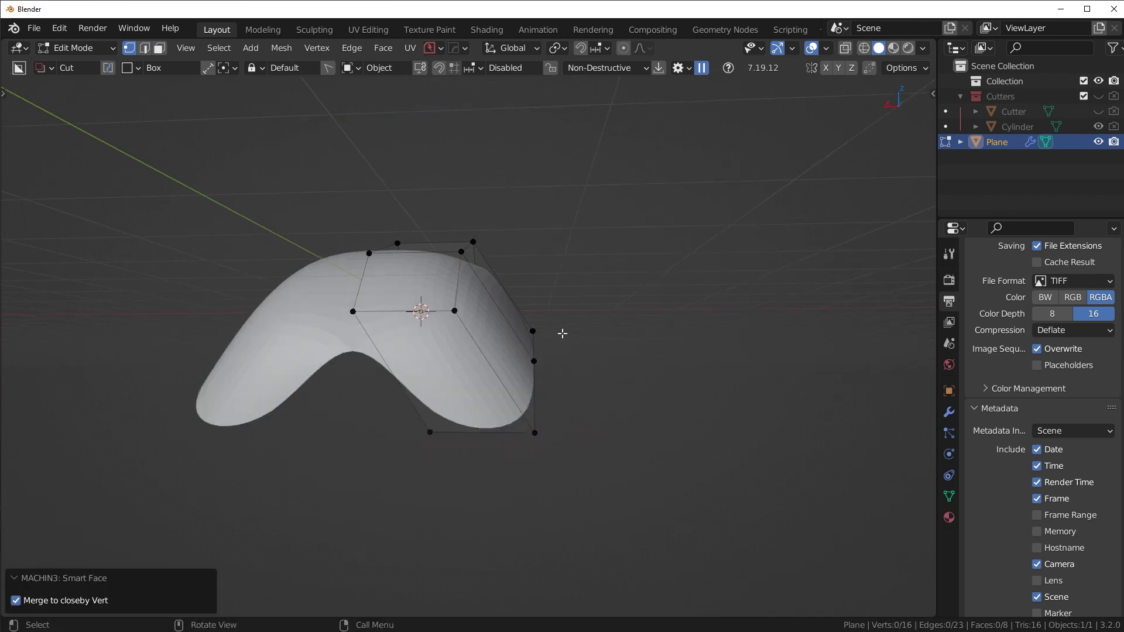
{"action": "middle_click_drag", "start_coordinate": [504, 340], "coordinate": [475, 314]}
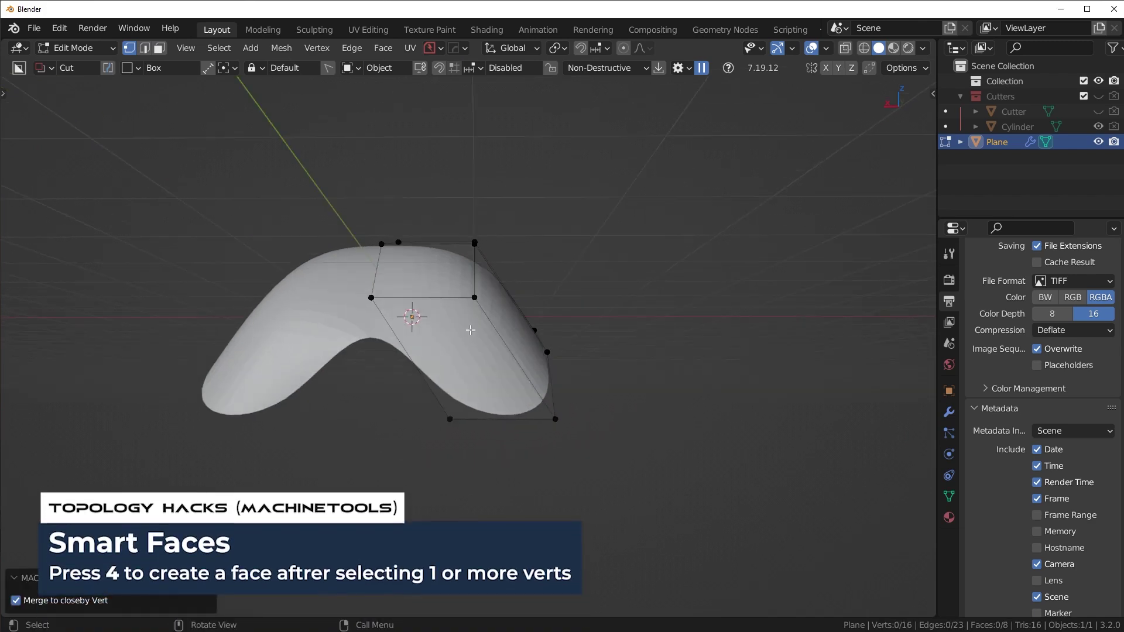
{"action": "key", "text": "ctrl+z"}
{"action": "key", "text": "4"}
- Try to slide the new face's inner corner vertex along its edge with clamping off
{"action": "left_click", "coordinate": [455, 418]}
{"action": "key", "text": "shift+v"}
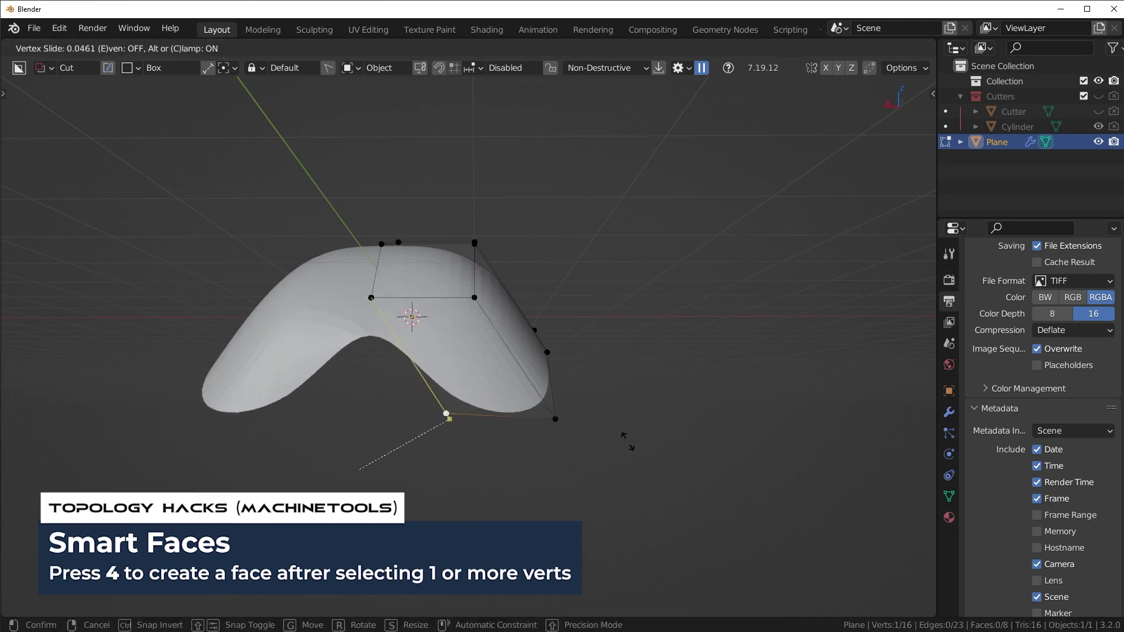
{"action": "key", "text": "c"}
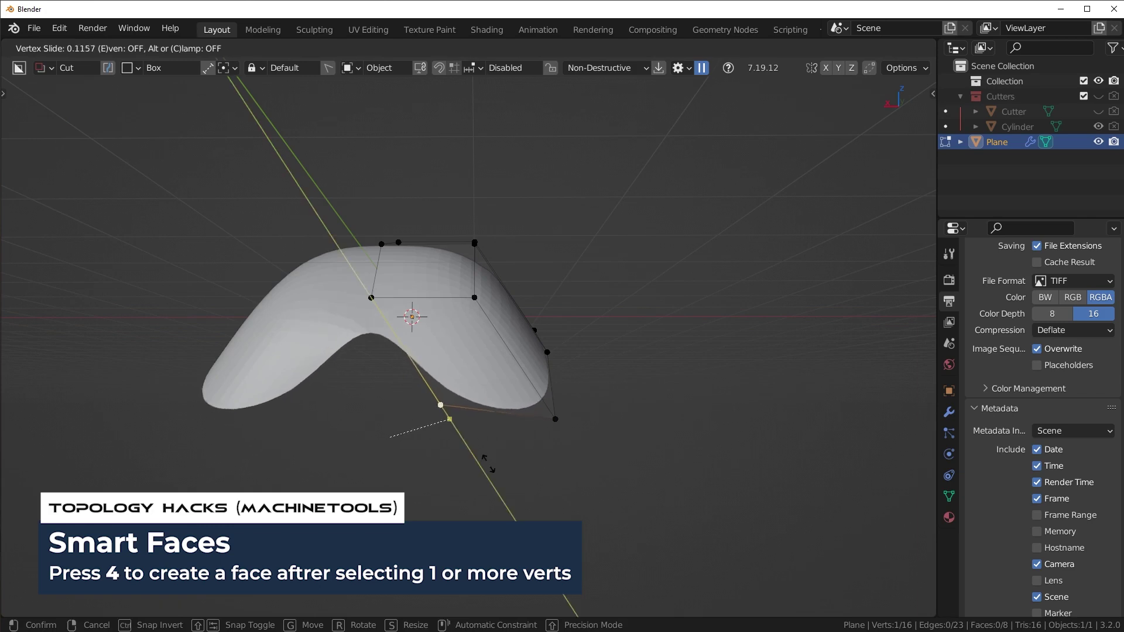
{"action": "left_click", "coordinate": [487, 462]}
- Leave mesh editing and apply the plane's Mirror modifier
{"action": "left_click", "coordinate": [949, 413]}
{"action": "key", "text": "Tab"}
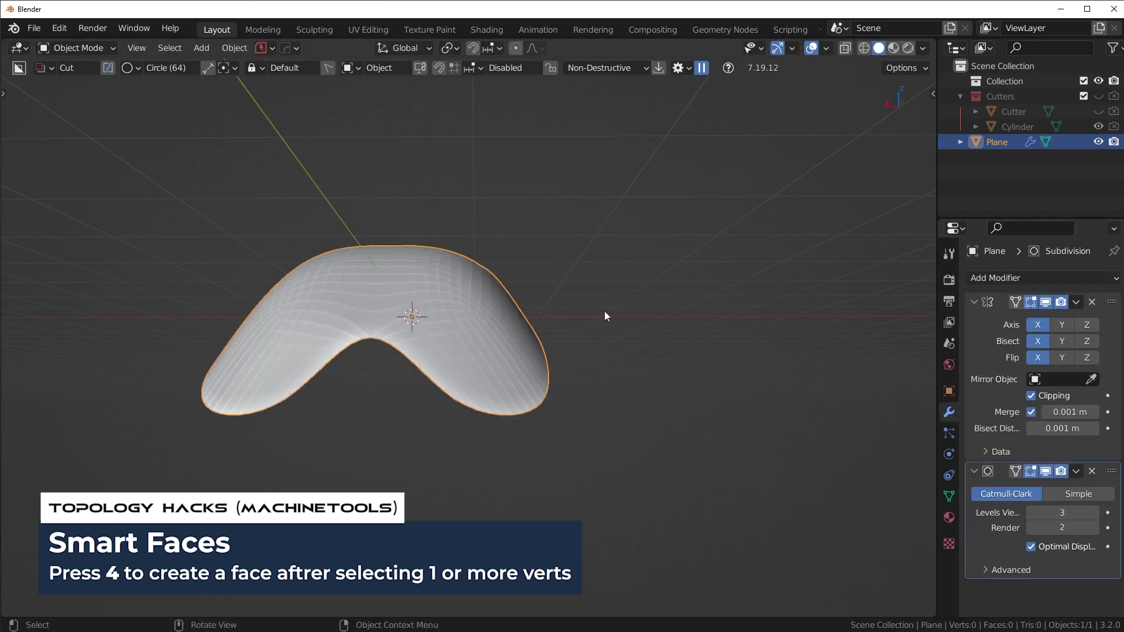
{"action": "left_click", "coordinate": [1076, 302]}
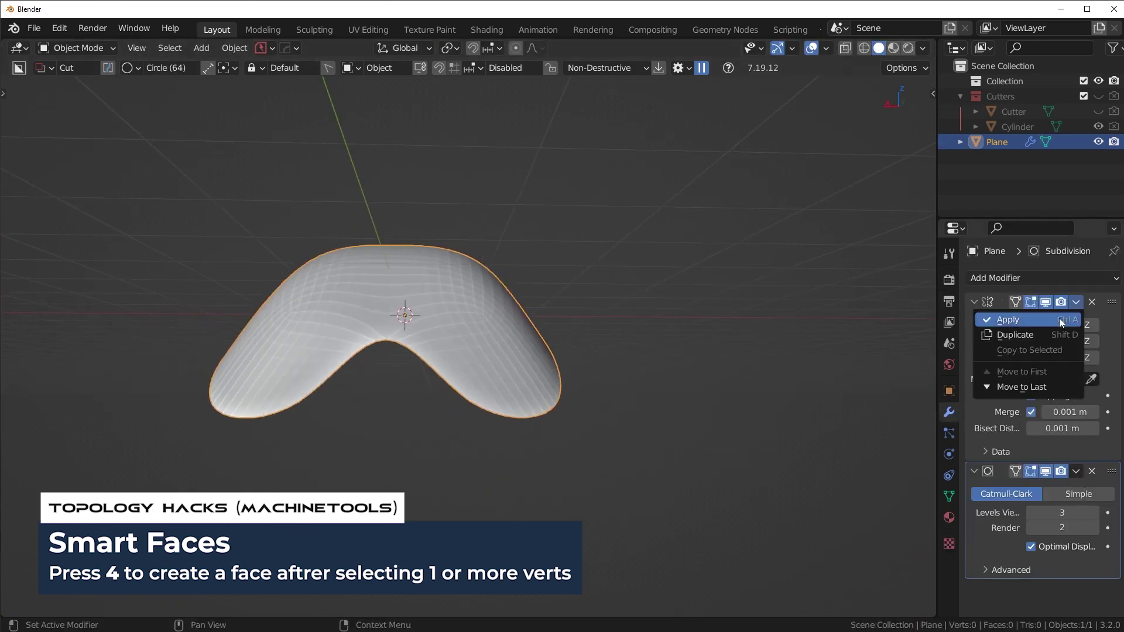
{"action": "left_click", "coordinate": [1059, 319]}
- Slide the lower inner corner vertex of one flap past its edge toward the centre with clamping off
{"action": "key", "text": "Tab"}
{"action": "left_click", "coordinate": [370, 437]}
{"action": "key", "text": "g"}
{"action": "key", "text": "g"}
{"action": "right_click", "coordinate": [538, 417]}
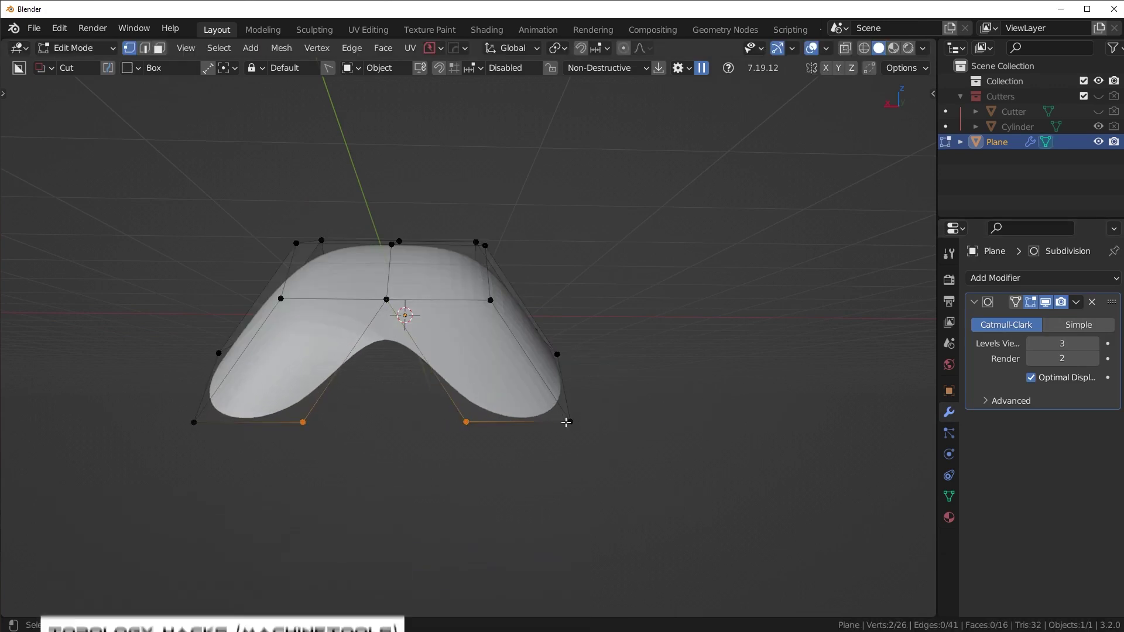
{"action": "left_click", "coordinate": [466, 422]}
{"action": "key", "text": "shift+v"}
{"action": "key", "text": "c"}
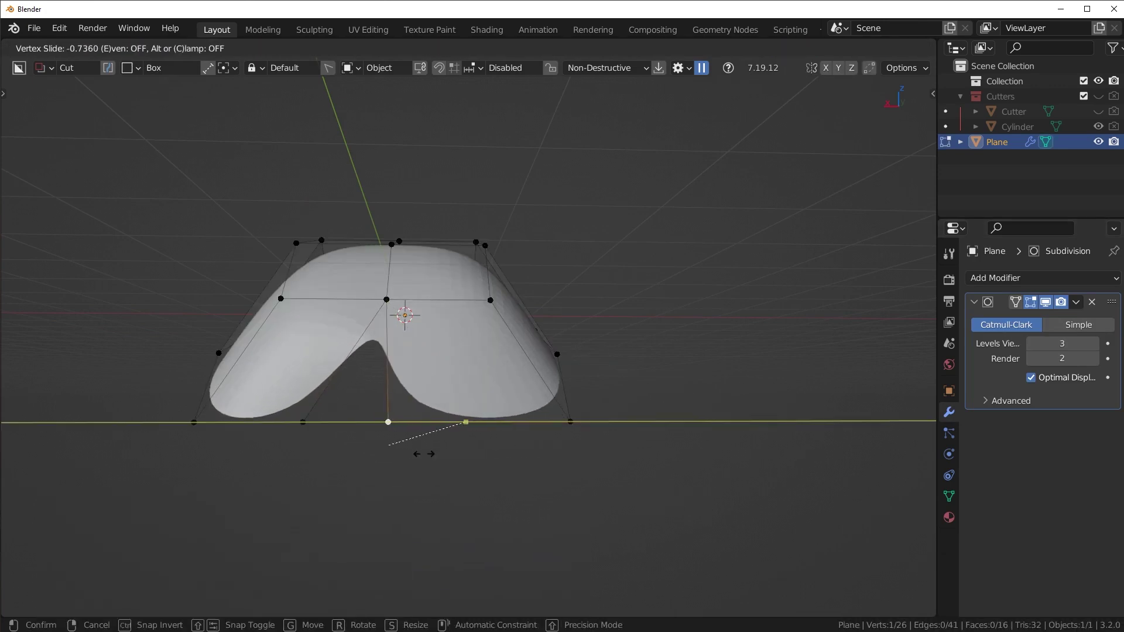
{"action": "left_click", "coordinate": [417, 451]}
{"action": "key", "text": "alt+x"}
- Delete the plane object and add a MACHIN3 Quadsphere in its place
{"action": "key", "text": "Tab"}
{"action": "middle_click_drag", "start_coordinate": [515, 357], "coordinate": [465, 390]}
{"action": "key", "text": "Delete"}
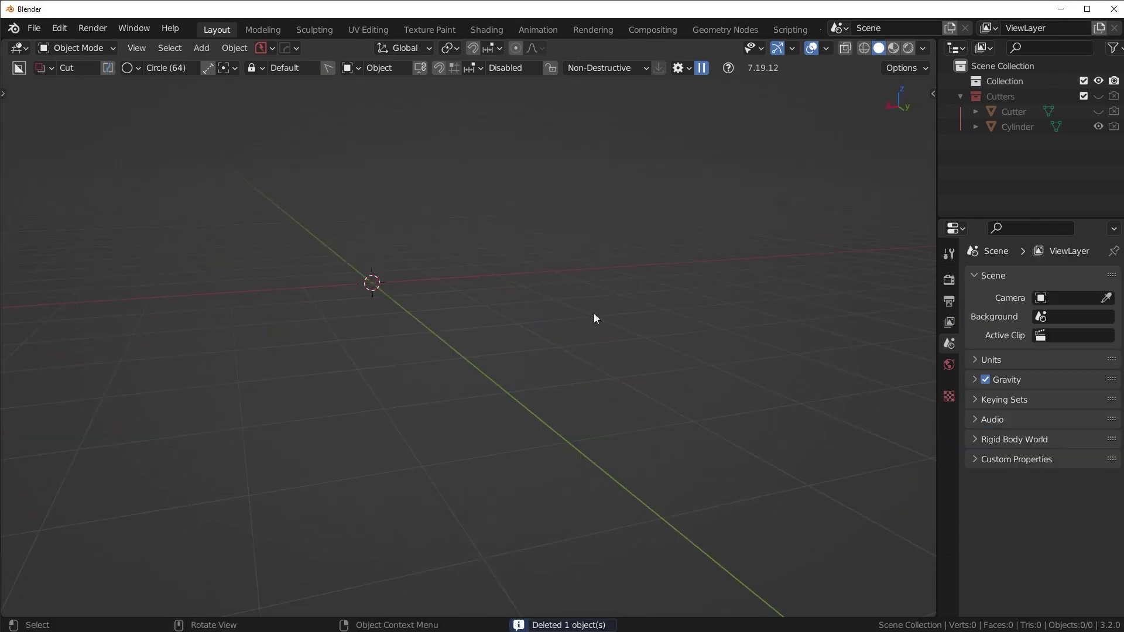
{"action": "key", "text": "shift+a"}
{"action": "mouse_move", "coordinate": [625, 255]}
{"action": "left_click", "coordinate": [696, 255]}
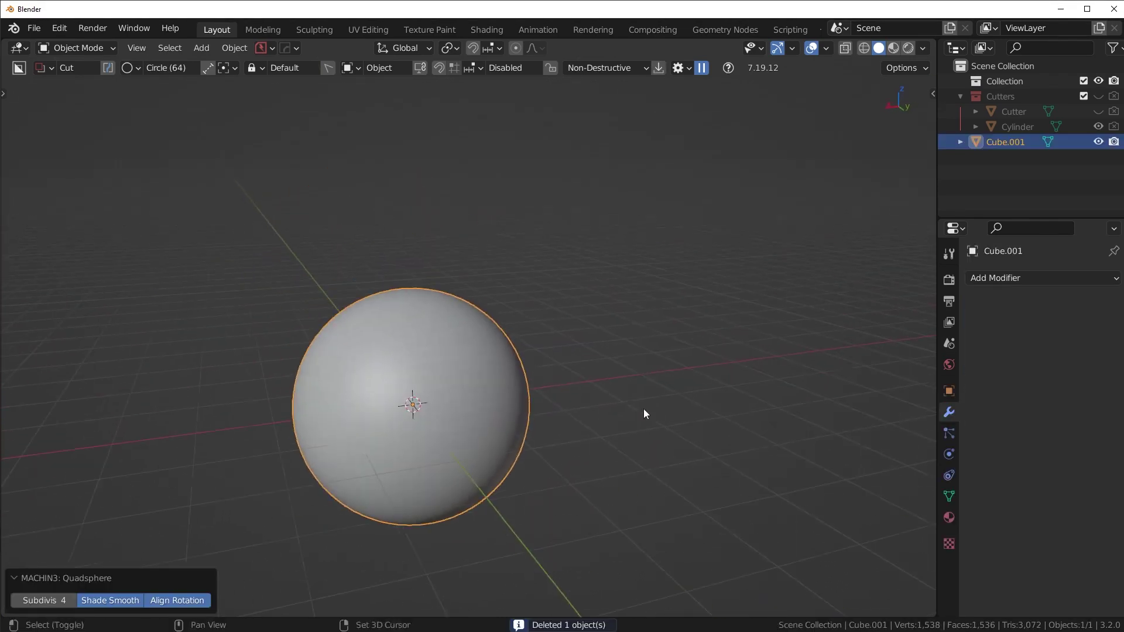
- Circle-select a small L-shaped patch of faces on the sphere and delete those faces
{"action": "scroll", "coordinate": [481, 390], "scroll_direction": "up", "scroll_amount": 4}
{"action": "key", "text": "Tab"}
{"action": "left_click", "coordinate": [702, 416]}
{"action": "middle_click_drag", "start_coordinate": [412, 439], "coordinate": [439, 442]}
{"action": "scroll", "coordinate": [439, 441], "scroll_direction": "up", "scroll_amount": 2}
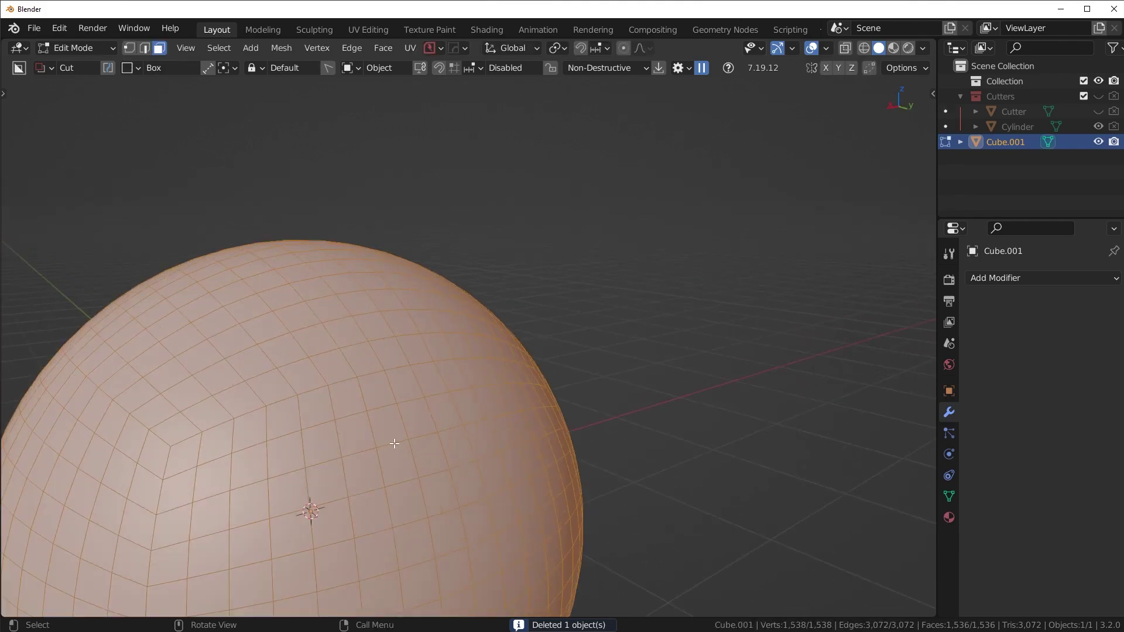
{"action": "key", "text": "c"}
{"action": "right_click", "coordinate": [484, 386]}
{"action": "key", "text": "alt+a"}
{"action": "key", "text": "c"}
{"action": "mouse_move", "coordinate": [363, 456]}
{"action": "left_mouse_down"}
{"action": "mouse_move", "coordinate": [349, 490]}
{"action": "mouse_move", "coordinate": [456, 483]}
{"action": "left_mouse_up"}
{"action": "right_click", "coordinate": [455, 483]}
{"action": "key", "text": "c"}
{"action": "right_click", "coordinate": [428, 473]}
{"action": "key", "text": "x"}
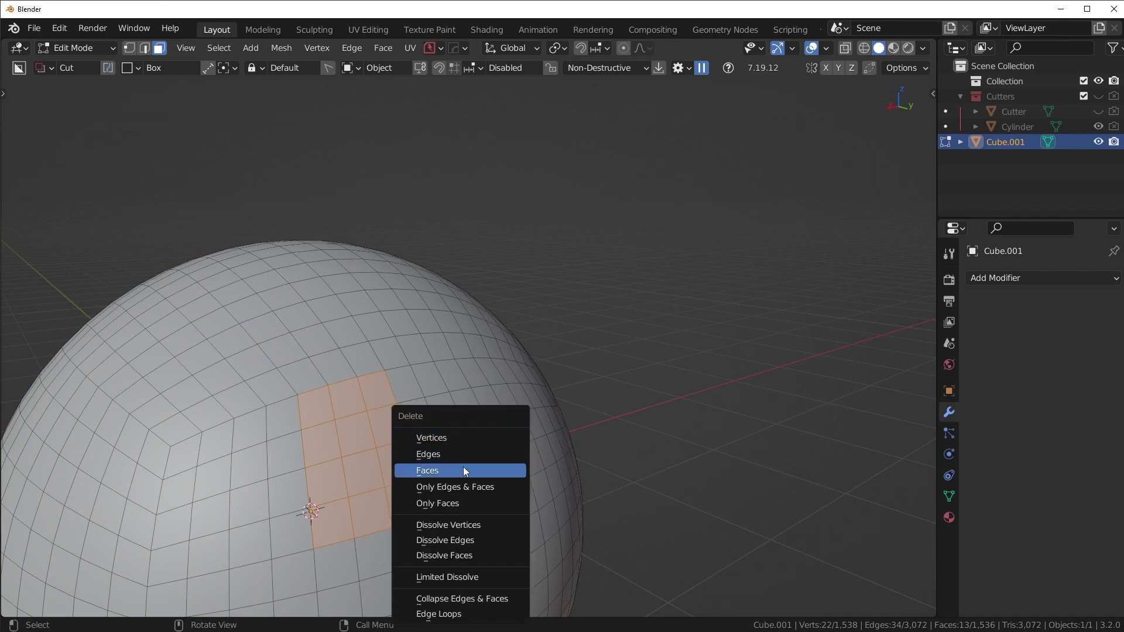
{"action": "left_click", "coordinate": [464, 469]}
- Try filling the hole's border loop with a single face and check the sphere's shading in Object Mode
{"action": "scroll", "coordinate": [468, 375], "scroll_direction": "up", "scroll_amount": 3}
{"action": "key", "text": "1"}
{"action": "middle_click_drag", "start_coordinate": [308, 377], "coordinate": [400, 354]}
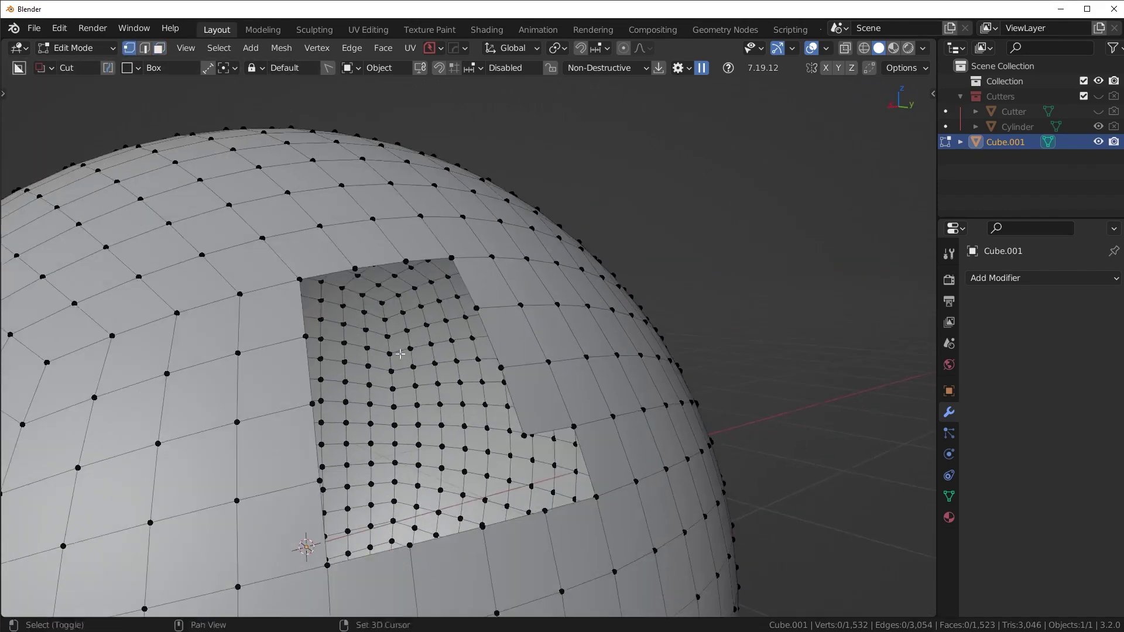
{"action": "left_click", "coordinate": [301, 300], "text": "alt"}
{"action": "key", "text": "f"}
{"action": "middle_click_drag", "start_coordinate": [627, 462], "coordinate": [670, 429]}
{"action": "key", "text": "Tab"}
{"action": "middle_click_drag", "start_coordinate": [670, 296], "coordinate": [683, 367]}
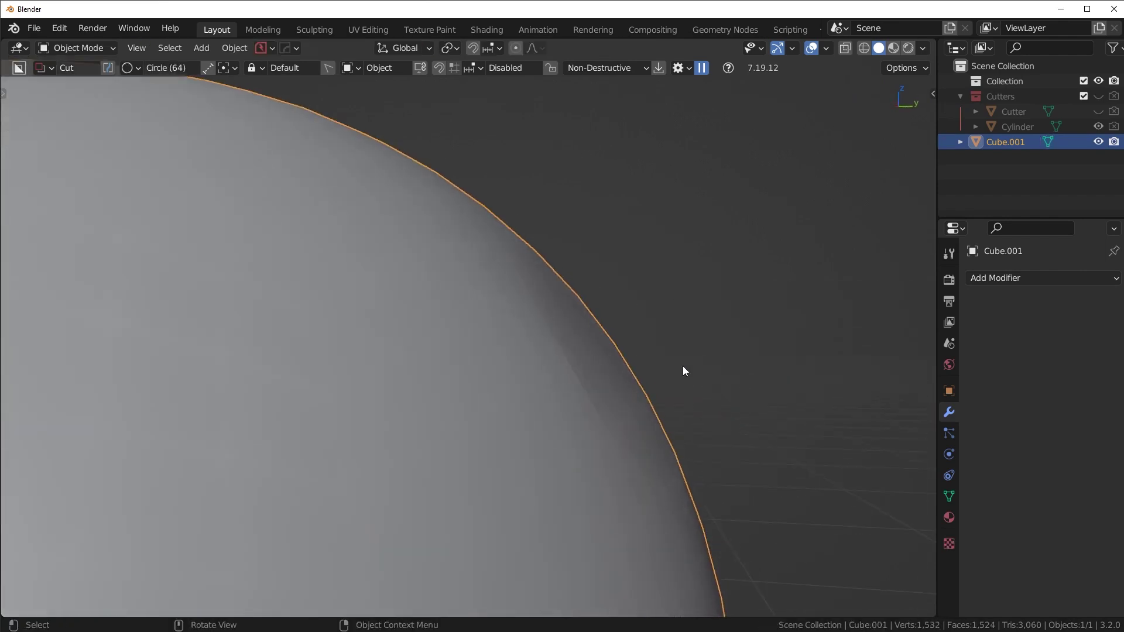
{"action": "scroll", "coordinate": [683, 368], "scroll_direction": "down", "scroll_amount": 4}
{"action": "key", "text": "Tab"}
{"action": "key", "text": "ctrl+z"}
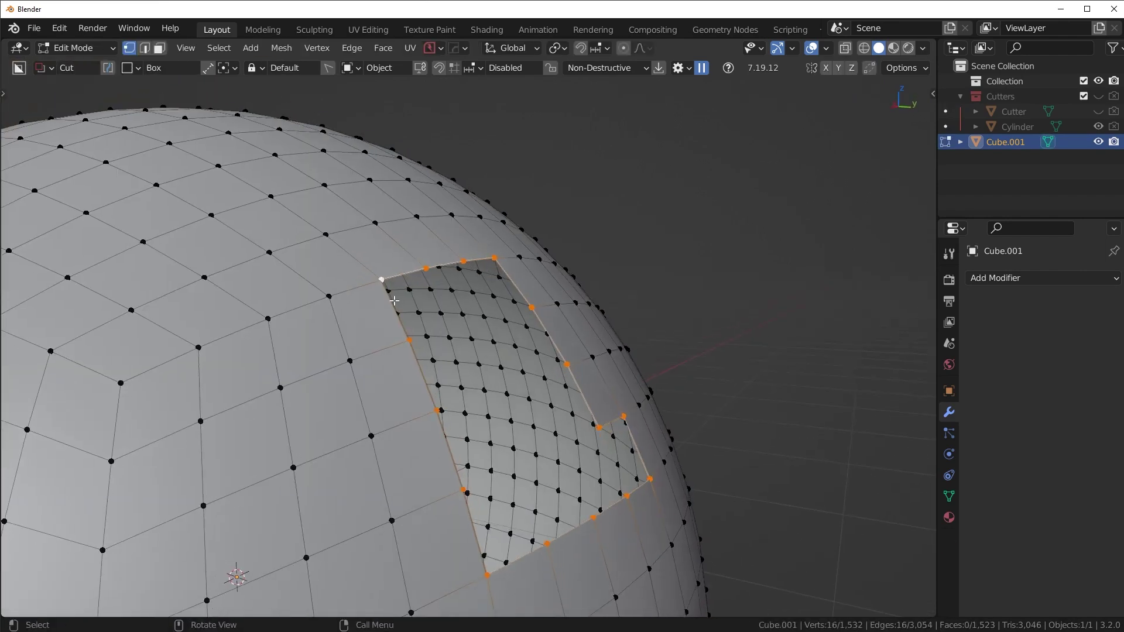
- Fill the sphere's hole quad by quad with repeated MACHIN3 Smart Faces, starting from its corner vertex
{"action": "left_click", "coordinate": [378, 285]}
{"action": "middle_click_drag", "start_coordinate": [617, 358], "coordinate": [608, 356]}
{"action": "key", "text": "f"}
{"action": "key", "text": "f"}
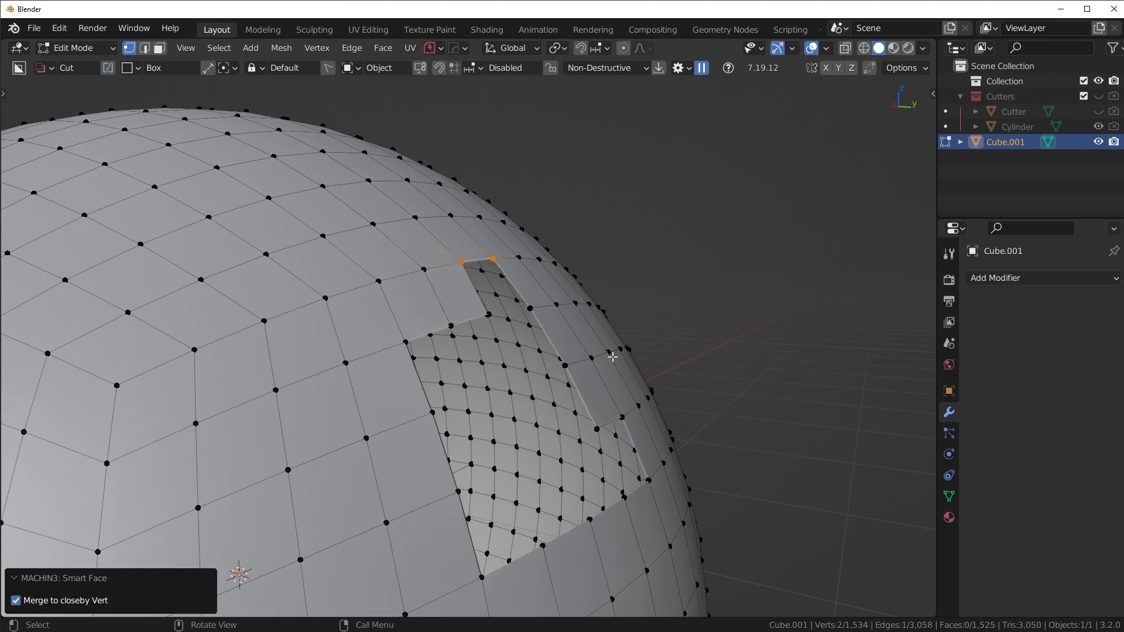
{"action": "key", "text": "f"}
{"action": "key", "text": "f"}
{"action": "key", "text": "f"}
{"action": "middle_click_drag", "start_coordinate": [609, 442], "coordinate": [471, 433]}
{"action": "key", "text": "f"}
{"action": "key", "text": "f"}
{"action": "key", "text": "f"}
{"action": "key", "text": "f"}
{"action": "key", "text": "f"}
{"action": "key", "text": "f"}
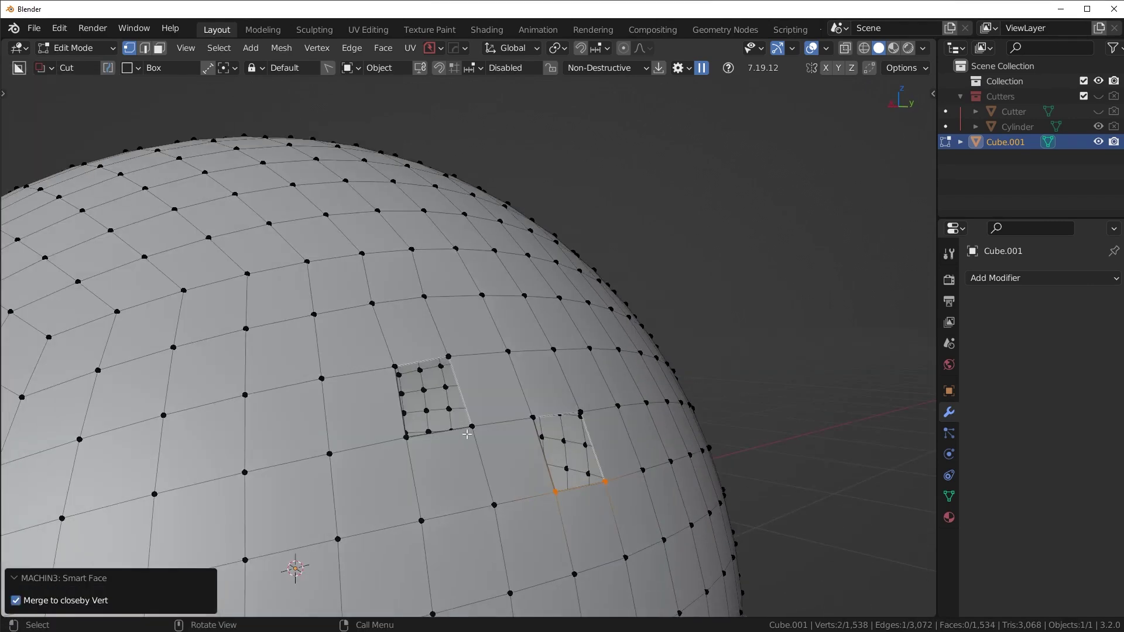
{"action": "key", "text": "f"}
{"action": "left_click", "coordinate": [534, 419]}
{"action": "key", "text": "f"}
- Run MACHIN3 Clean Up on the whole sphere mesh and check the rebuilt surface's shading in Object Mode
{"action": "key", "text": "a"}
{"action": "key", "text": "3"}
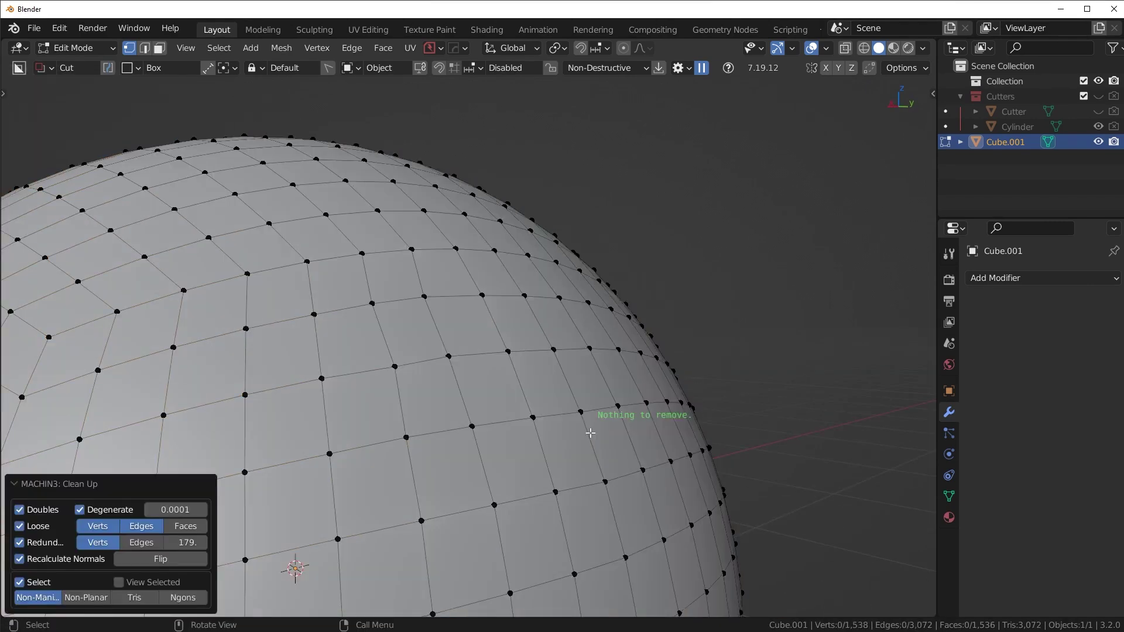
{"action": "middle_click_drag", "start_coordinate": [589, 431], "coordinate": [647, 429]}
{"action": "key", "text": "Tab"}
{"action": "scroll", "coordinate": [617, 321], "scroll_direction": "down", "scroll_amount": 4}
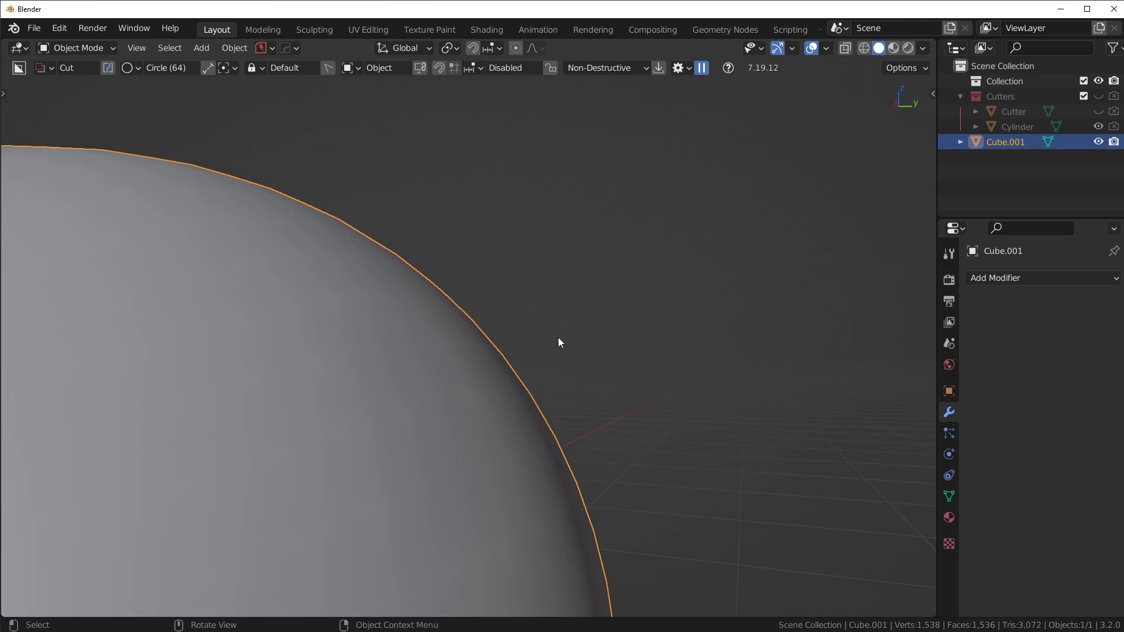
{"action": "middle_click_drag", "start_coordinate": [213, 401], "coordinate": [497, 402]}
{"action": "scroll", "coordinate": [420, 426], "scroll_direction": "down", "scroll_amount": 3}
- Delete the sphere and add a cylinder with 32 vertices
{"action": "key", "text": "Delete"}
{"action": "key", "text": "shift+a"}
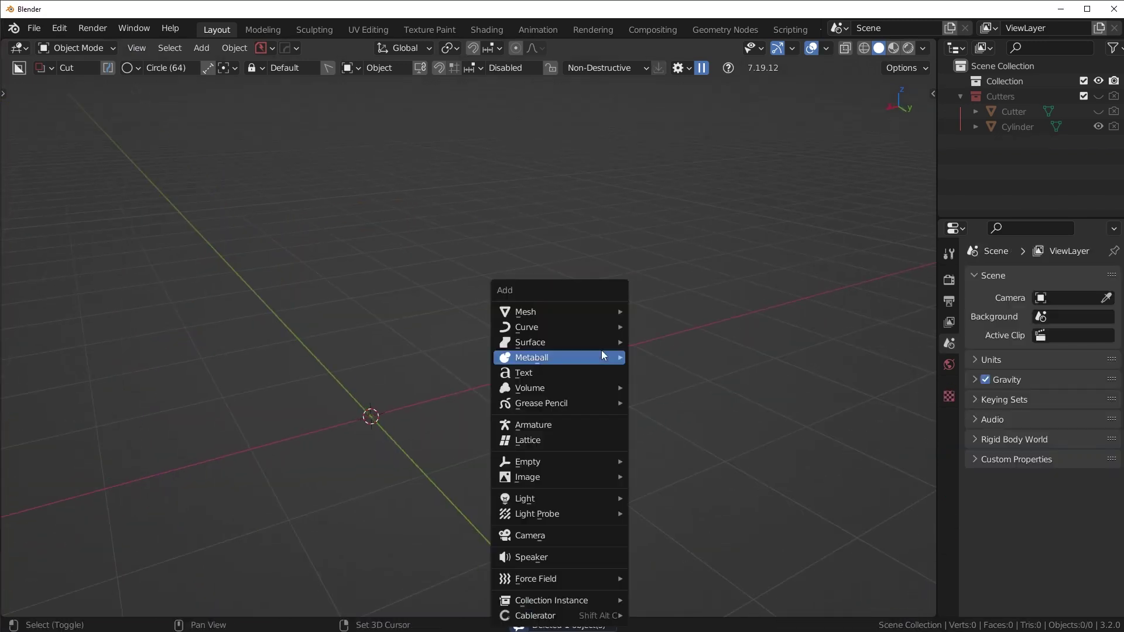
{"action": "mouse_move", "coordinate": [570, 314]}
{"action": "left_click", "coordinate": [667, 403]}
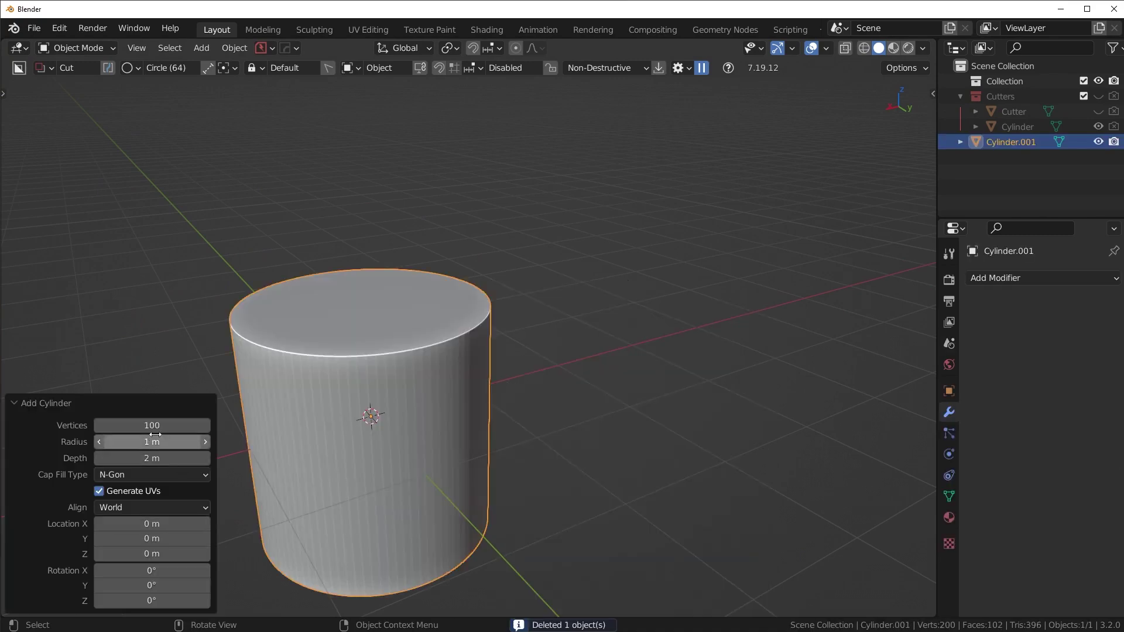
{"action": "key", "text": "q"}
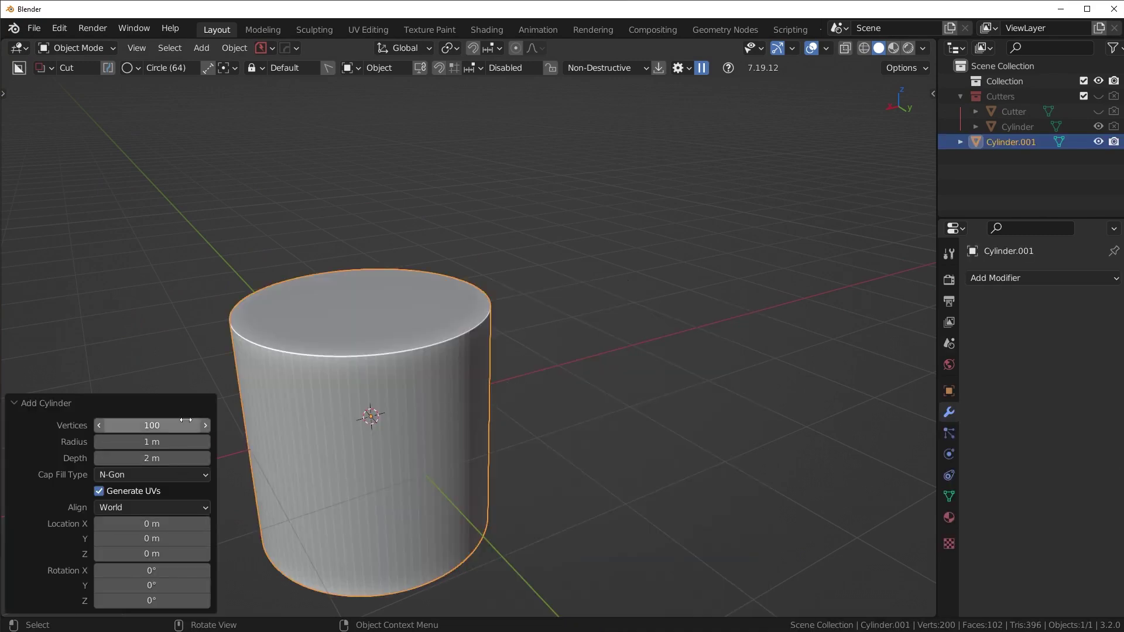
{"action": "left_click", "coordinate": [185, 420]}
{"action": "key", "text": "Return"}
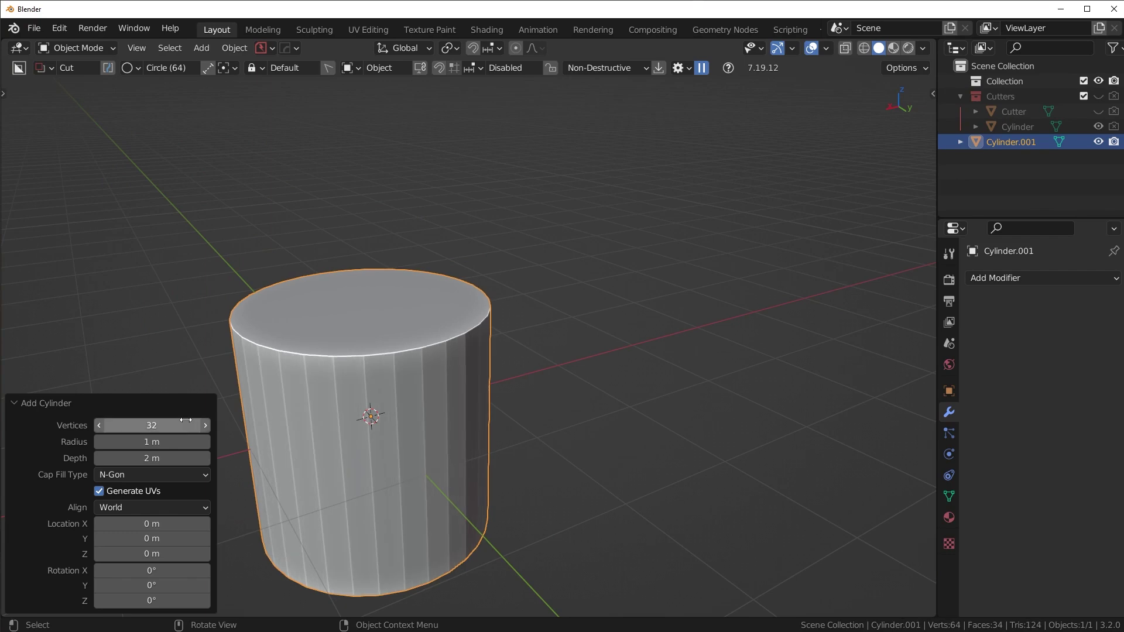
- Apply HOps Sharpen to the cylinder with 30° sharpness and 60° auto smooth, ending in Object Mode
{"action": "key", "text": "q"}
{"action": "left_click", "coordinate": [549, 282]}
{"action": "key", "text": "KP_3"}
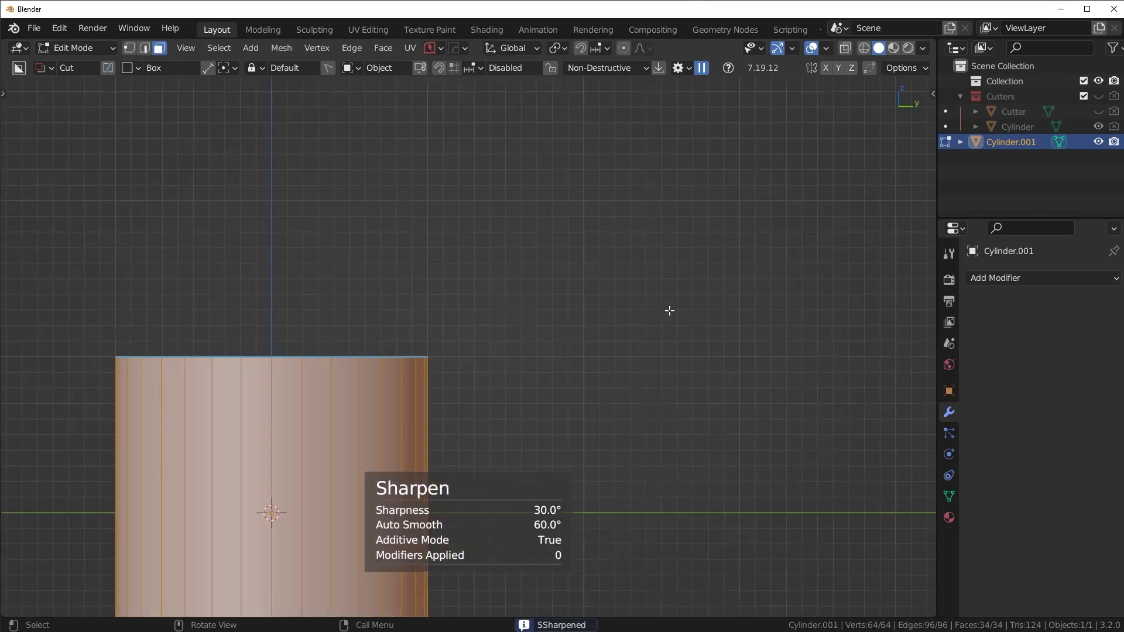
{"action": "middle_click_drag", "start_coordinate": [461, 430], "coordinate": [605, 334], "text": "shift"}
{"action": "key", "text": "Tab"}
- Draw a BoxCutter box across the cylinder's upper part in side view and use Inset mode to carve a recessed groove
{"action": "key", "text": "ctrl+d"}
{"action": "left_click", "coordinate": [647, 279]}
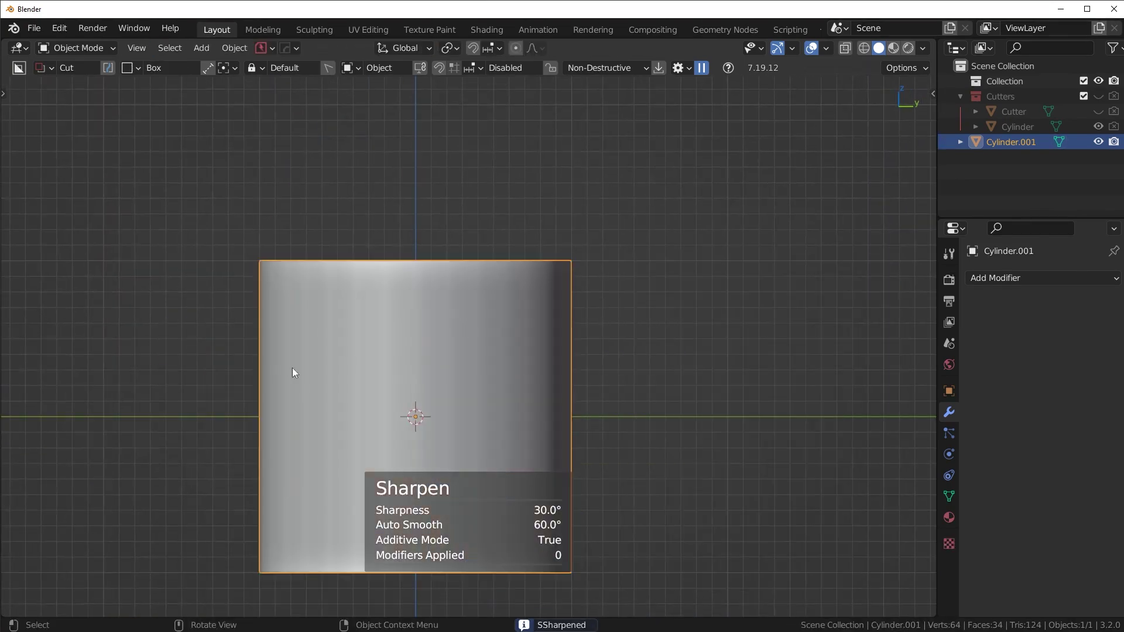
{"action": "mouse_move", "coordinate": [177, 307]}
{"action": "left_mouse_down"}
{"action": "mouse_move", "coordinate": [630, 371]}
{"action": "mouse_move", "coordinate": [658, 388]}
{"action": "left_mouse_up"}
{"action": "middle_click_drag", "start_coordinate": [658, 388], "coordinate": [596, 377]}
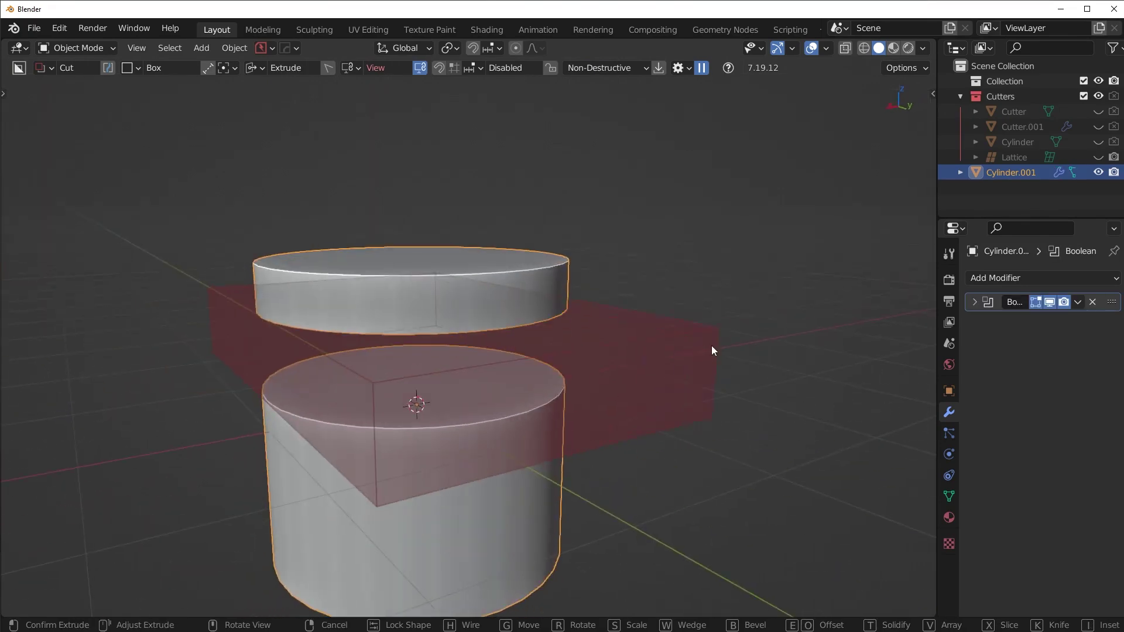
{"action": "key", "text": "i"}
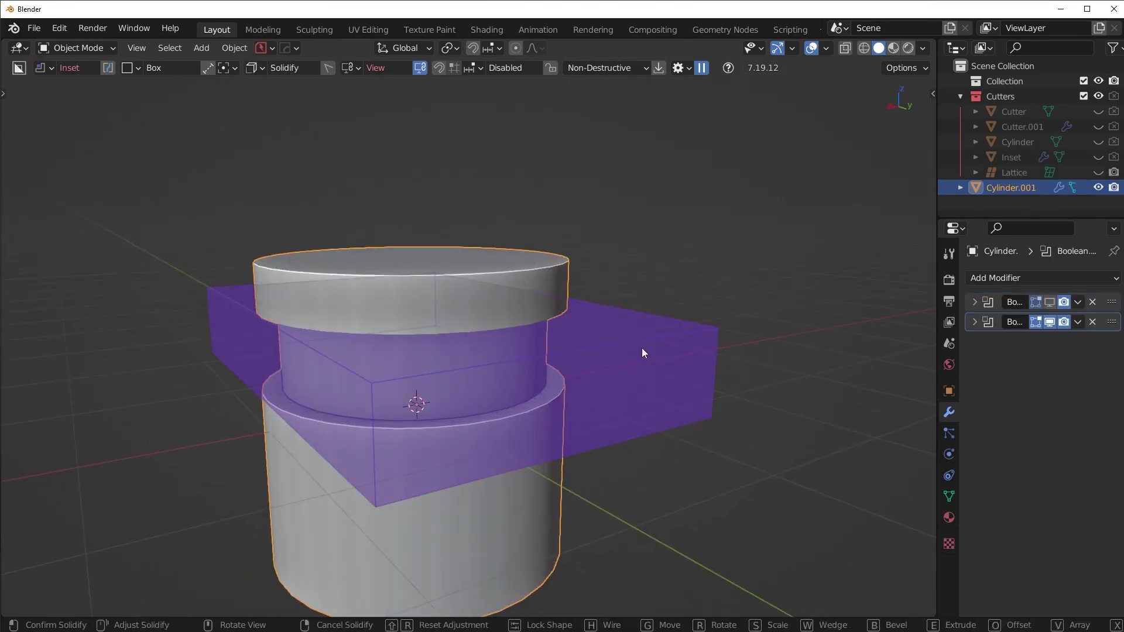
{"action": "left_click", "coordinate": [592, 353]}
- Apply the groove's Boolean modifier on the cylinder
{"action": "middle_click_drag", "start_coordinate": [564, 367], "coordinate": [635, 383]}
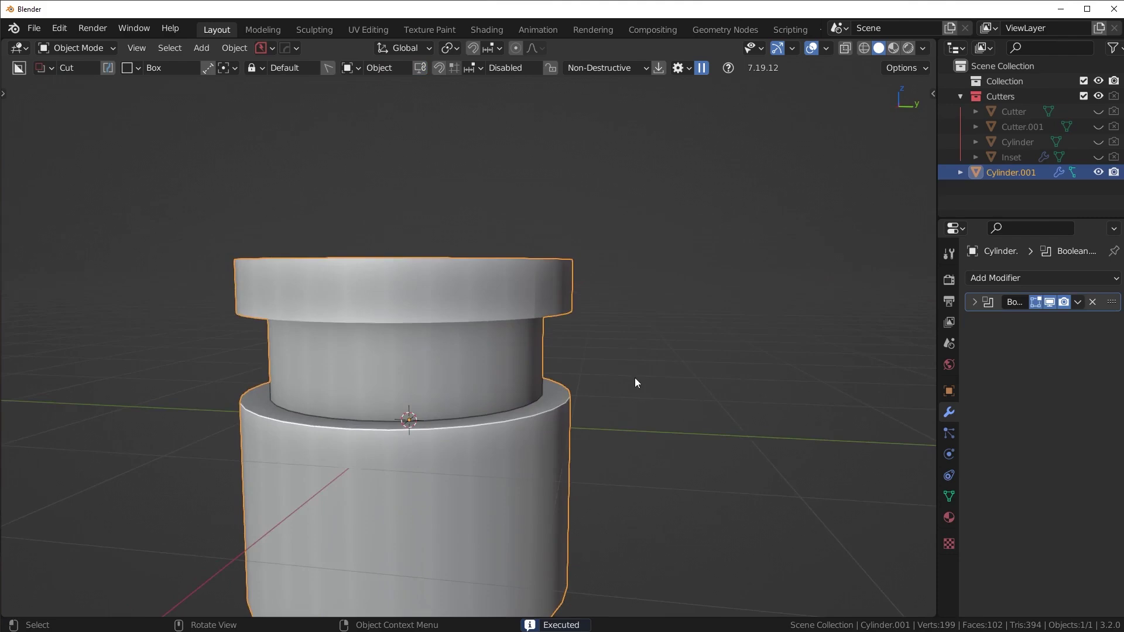
{"action": "scroll", "coordinate": [634, 378], "scroll_direction": "up", "scroll_amount": 2}
{"action": "left_click", "coordinate": [1080, 303]}
{"action": "left_click", "coordinate": [1037, 326]}
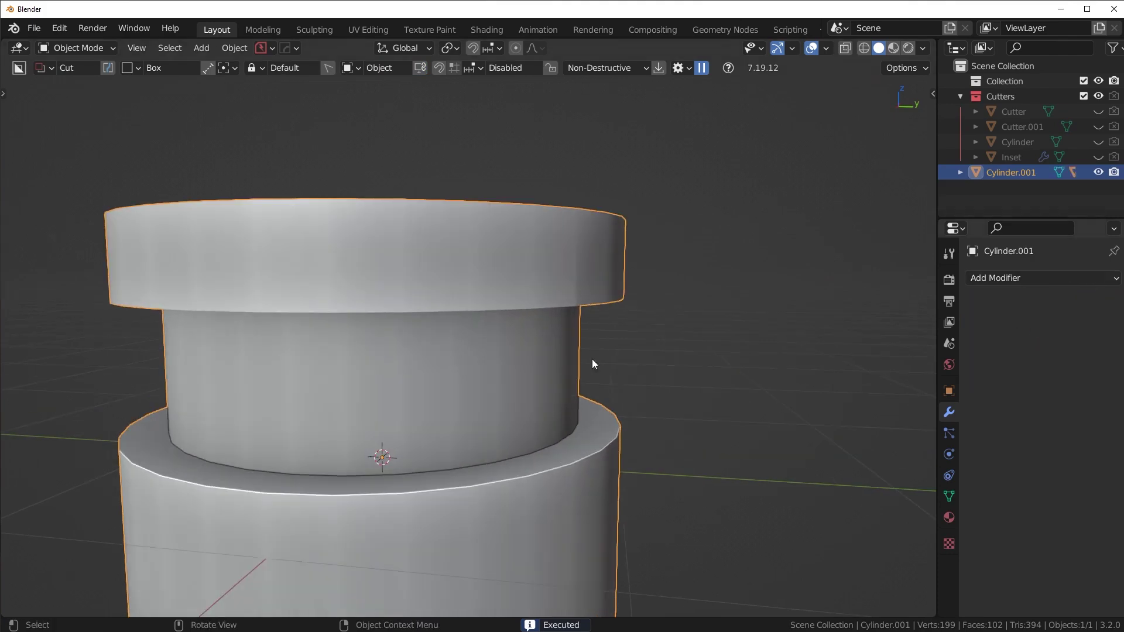
- Examine the n-gon on the groove's lower ledge and its rim vertices in Edit Mode
{"action": "middle_click_drag", "start_coordinate": [508, 348], "coordinate": [536, 413]}
{"action": "key", "text": "Tab"}
{"action": "middle_click_drag", "start_coordinate": [585, 466], "coordinate": [501, 371]}
{"action": "left_click", "coordinate": [509, 374]}
{"action": "middle_click_drag", "start_coordinate": [761, 398], "coordinate": [608, 379]}
{"action": "scroll", "coordinate": [608, 379], "scroll_direction": "up", "scroll_amount": 2}
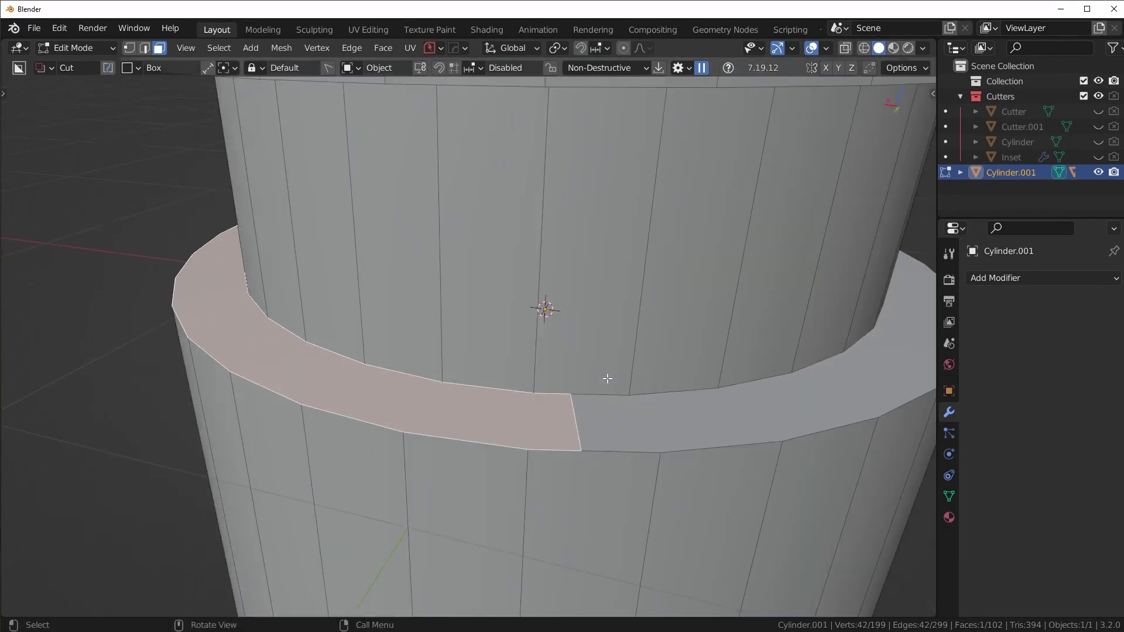
{"action": "key", "text": "Tab"}
{"action": "left_click", "coordinate": [551, 433]}
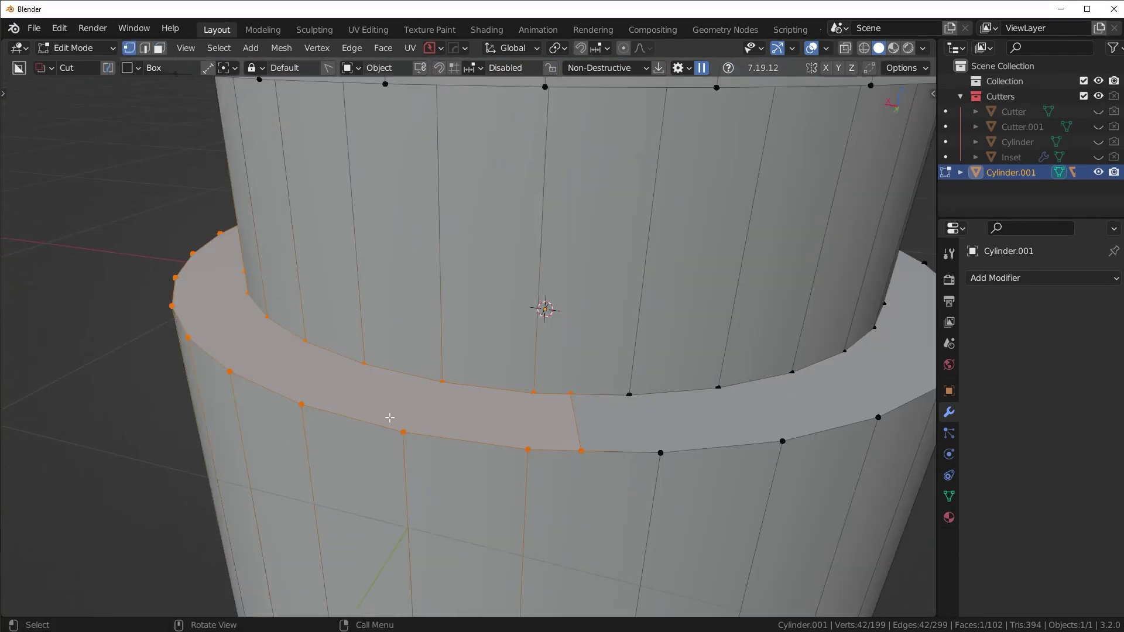
{"action": "middle_click_drag", "start_coordinate": [275, 389], "coordinate": [542, 476]}
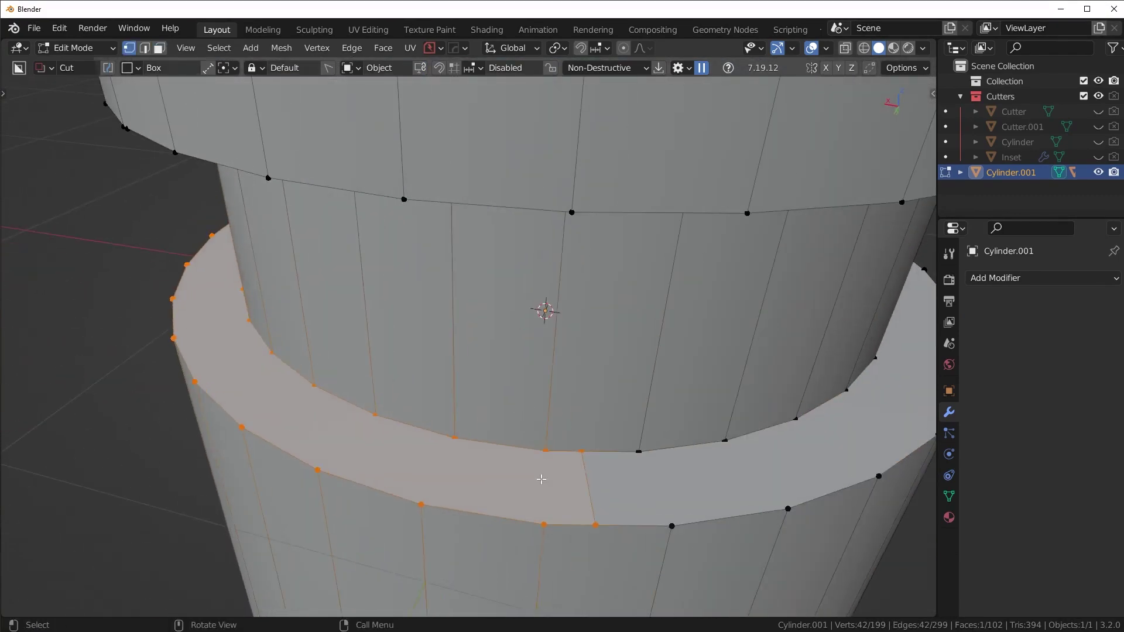
- Preview a level 2 subdivision on the boolean-cut cylinder in Object Mode
{"action": "key", "text": "Tab"}
{"action": "scroll", "coordinate": [579, 412], "scroll_direction": "up", "scroll_amount": 2}
{"action": "key", "text": "ctrl+2"}
{"action": "scroll", "coordinate": [592, 401], "scroll_direction": "down", "scroll_amount": 10}
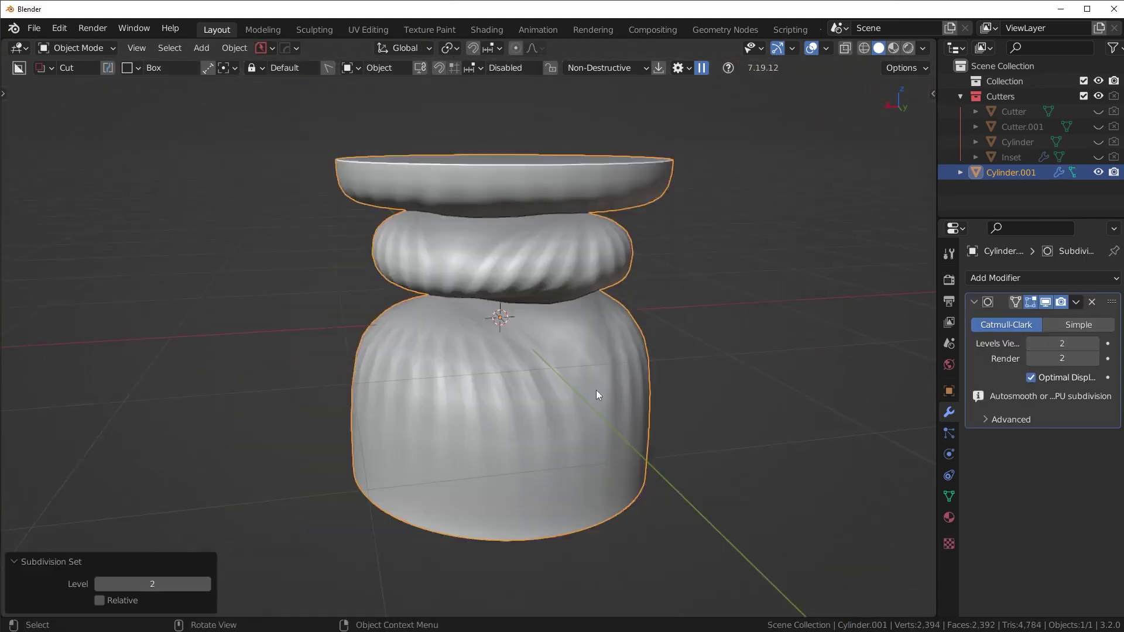
- Crease the edges of the cylinder's top face to 1.000, then undo the subdivision preview
{"action": "key", "text": "Tab"}
{"action": "left_click", "coordinate": [569, 208]}
{"action": "key", "text": "shift+e"}
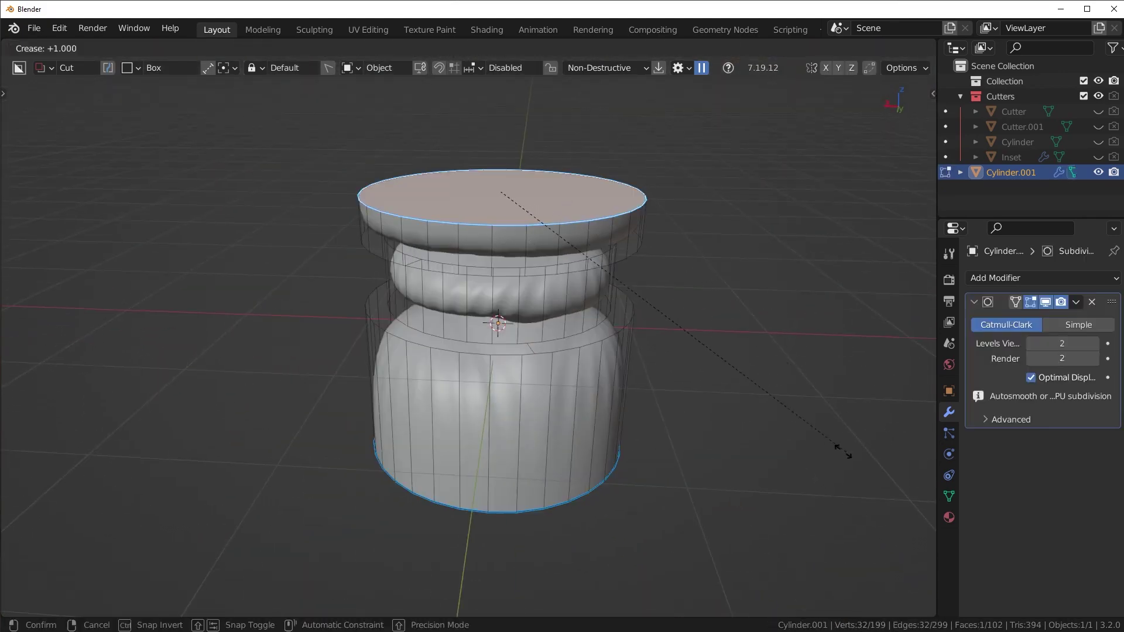
{"action": "left_click", "coordinate": [843, 451]}
{"action": "middle_click_drag", "start_coordinate": [614, 451], "coordinate": [627, 422]}
{"action": "scroll", "coordinate": [585, 404], "scroll_direction": "up", "scroll_amount": 5}
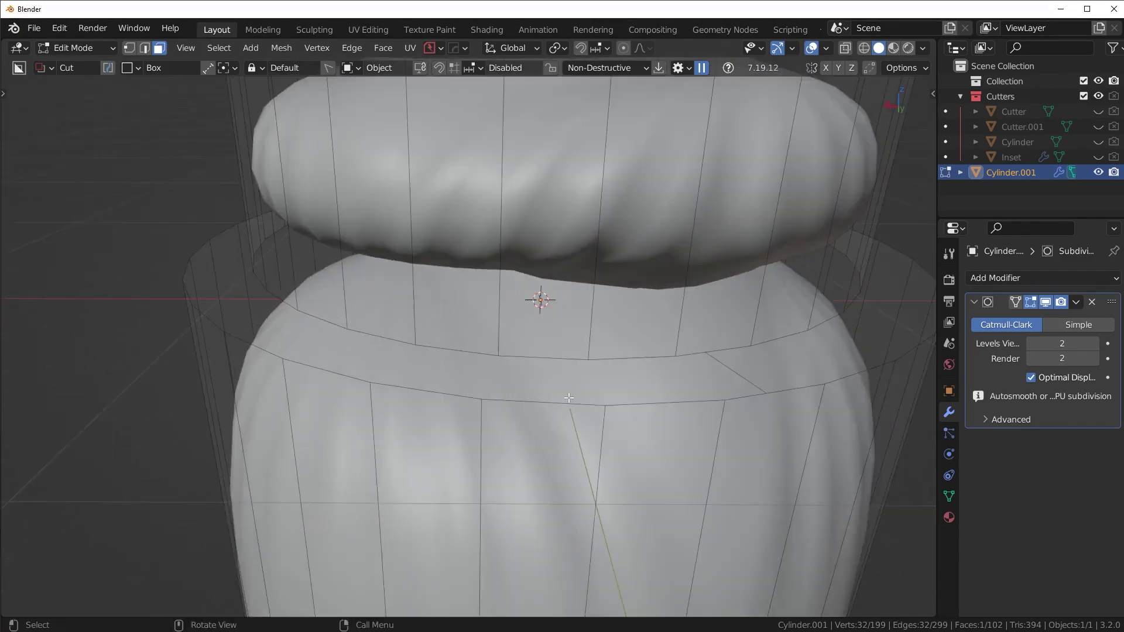
{"action": "scroll", "coordinate": [568, 398], "scroll_direction": "up", "scroll_amount": 3}
{"action": "scroll", "coordinate": [380, 441], "scroll_direction": "down", "scroll_amount": 3}
{"action": "key", "text": "Tab"}
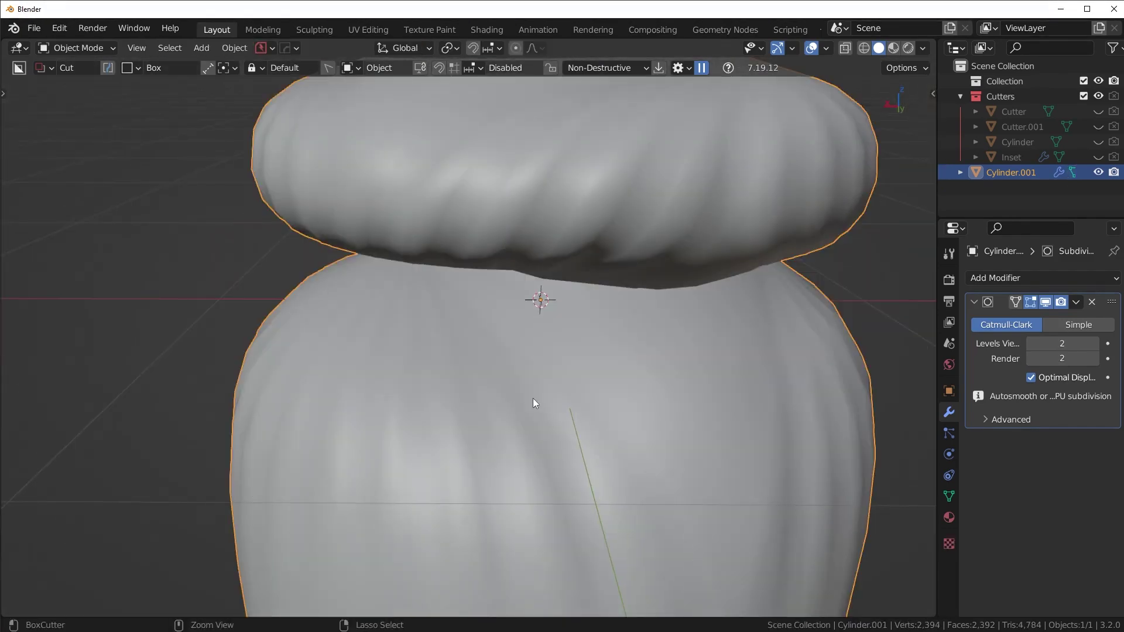
{"action": "key", "text": "ctrl+z"}
- Merge the extra inner-rim vertex at the lower ledge's seam into its neighbour using Smart Vert with Merge set to Last
{"action": "key", "text": "Tab"}
{"action": "left_click", "coordinate": [451, 394]}
{"action": "middle_click_drag", "start_coordinate": [642, 417], "coordinate": [632, 429]}
{"action": "middle_click_drag", "start_coordinate": [699, 413], "coordinate": [616, 414], "text": "shift"}
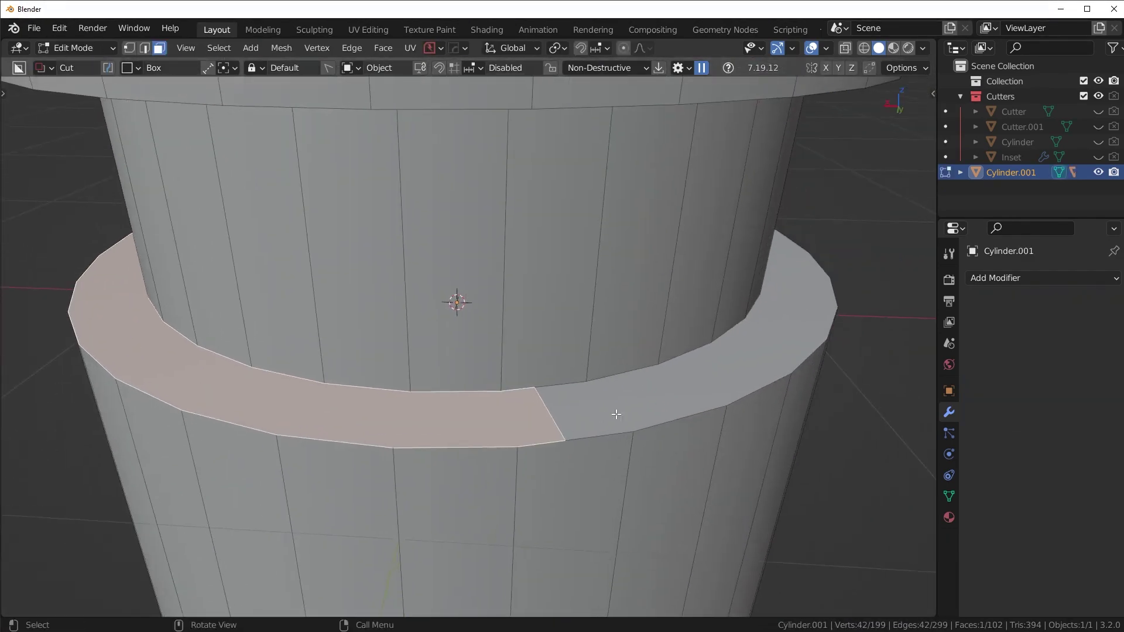
{"action": "key", "text": "1"}
{"action": "middle_click_drag", "start_coordinate": [536, 410], "coordinate": [527, 404]}
{"action": "left_click", "coordinate": [507, 380]}
{"action": "key", "text": "Tab"}
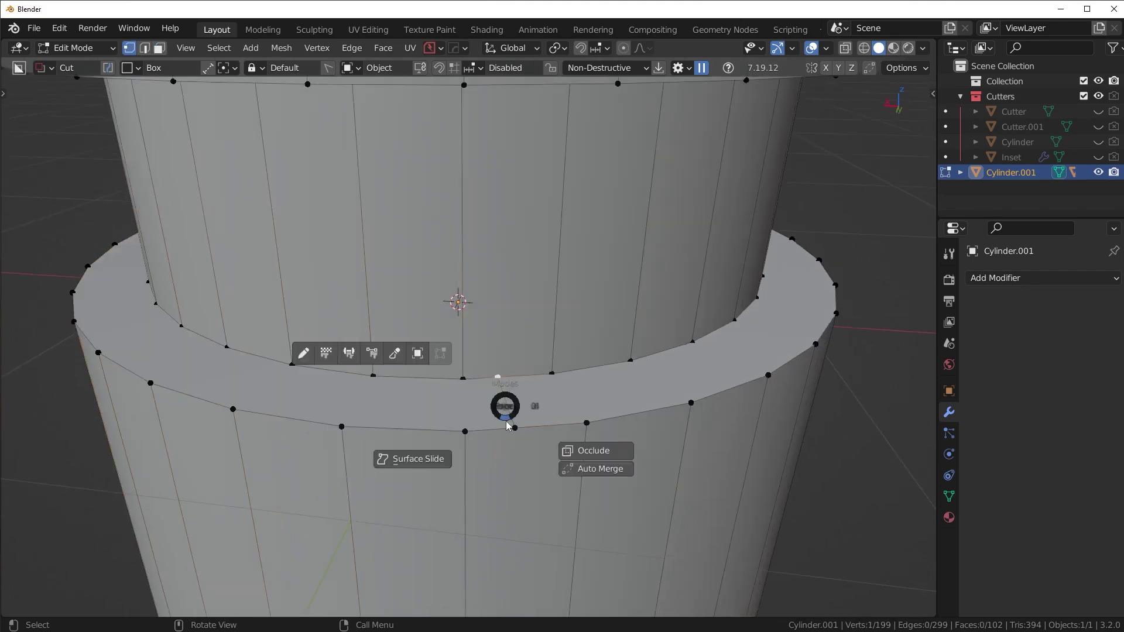
{"action": "left_click", "coordinate": [506, 426]}
{"action": "key", "text": "Tab"}
{"action": "left_click", "coordinate": [448, 384]}
{"action": "key", "text": "1"}
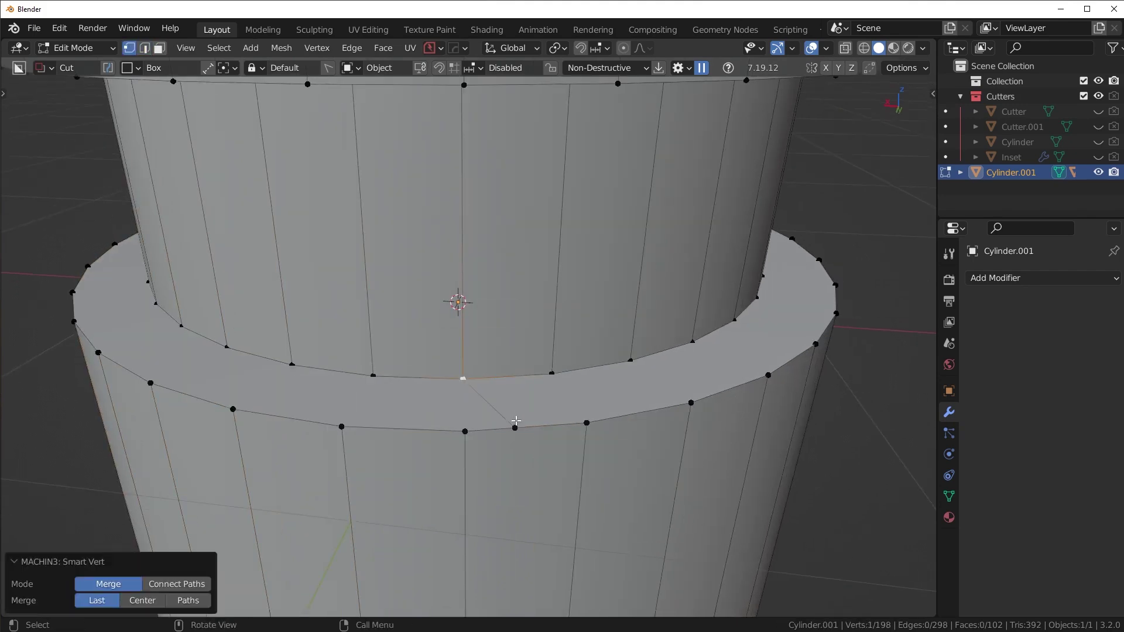
- Merge the extra outer-rim vertex at the same ledge seam into its neighbour with Smart Vert
{"action": "left_click", "coordinate": [514, 426]}
{"action": "left_click", "coordinate": [465, 431], "text": "shift"}
{"action": "key", "text": "1"}
- Merge the extra inner and outer rim vertices at the ledge's opposite seam into their neighbours with Smart Vert
{"action": "scroll", "coordinate": [564, 419], "scroll_direction": "down", "scroll_amount": 3}
{"action": "middle_click_drag", "start_coordinate": [749, 391], "coordinate": [377, 404]}
{"action": "scroll", "coordinate": [437, 411], "scroll_direction": "up", "scroll_amount": 4}
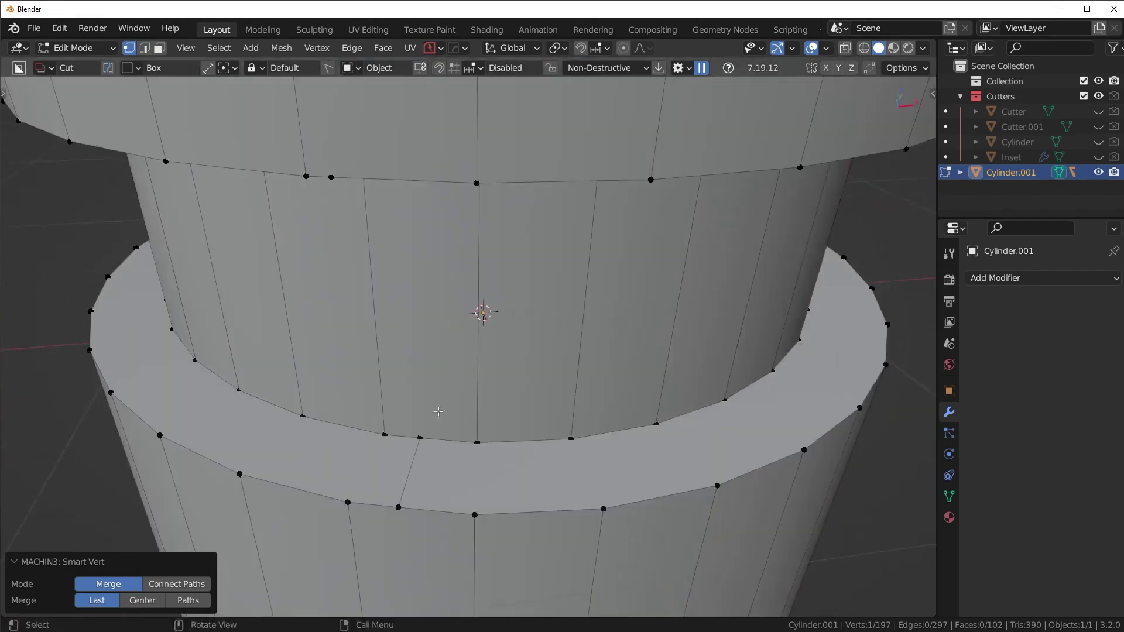
{"action": "left_click", "coordinate": [419, 435]}
{"action": "left_click", "coordinate": [385, 435], "text": "shift"}
{"action": "key", "text": "1"}
{"action": "left_click", "coordinate": [399, 507]}
{"action": "left_click", "coordinate": [351, 503], "text": "shift"}
{"action": "key", "text": "1"}
- Try connecting the ledge's inner and outer rim vertices manually with individual edges
{"action": "middle_click_drag", "start_coordinate": [454, 495], "coordinate": [521, 483]}
{"action": "left_click", "coordinate": [509, 472]}
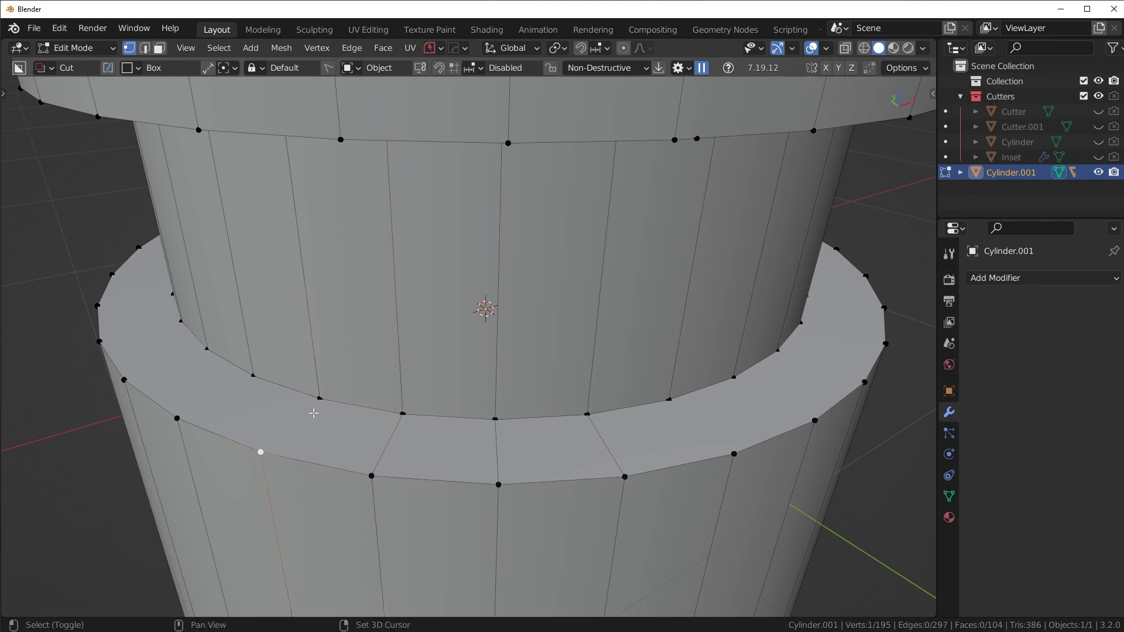
{"action": "key", "text": "ctrl+x"}
{"action": "middle_click_drag", "start_coordinate": [334, 398], "coordinate": [521, 423]}
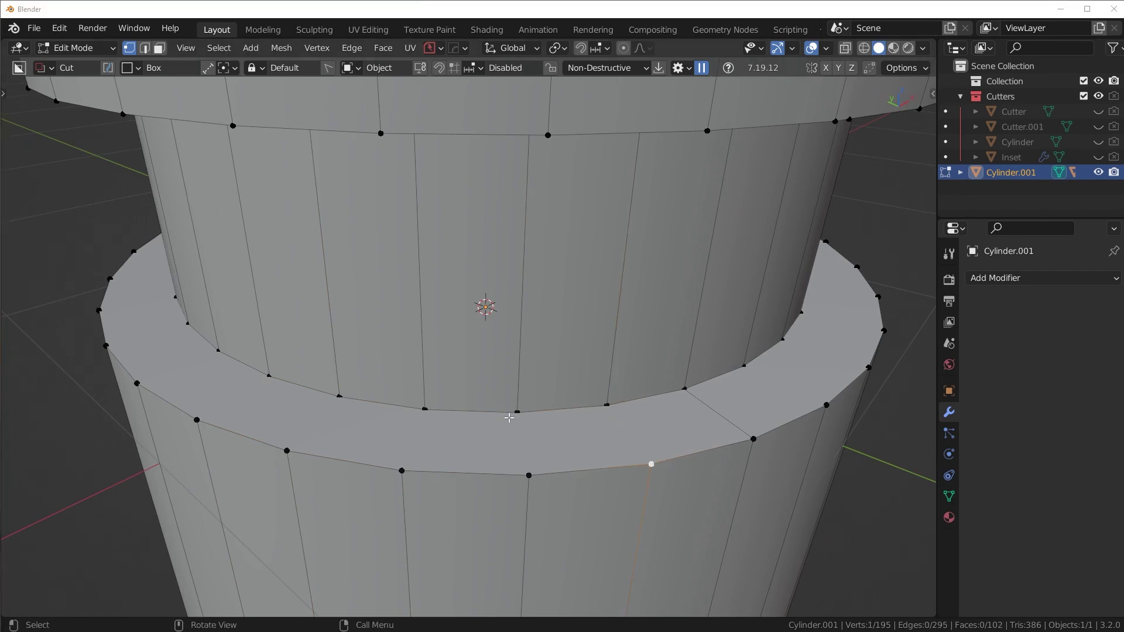
{"action": "middle_click_drag", "start_coordinate": [514, 417], "coordinate": [580, 443]}
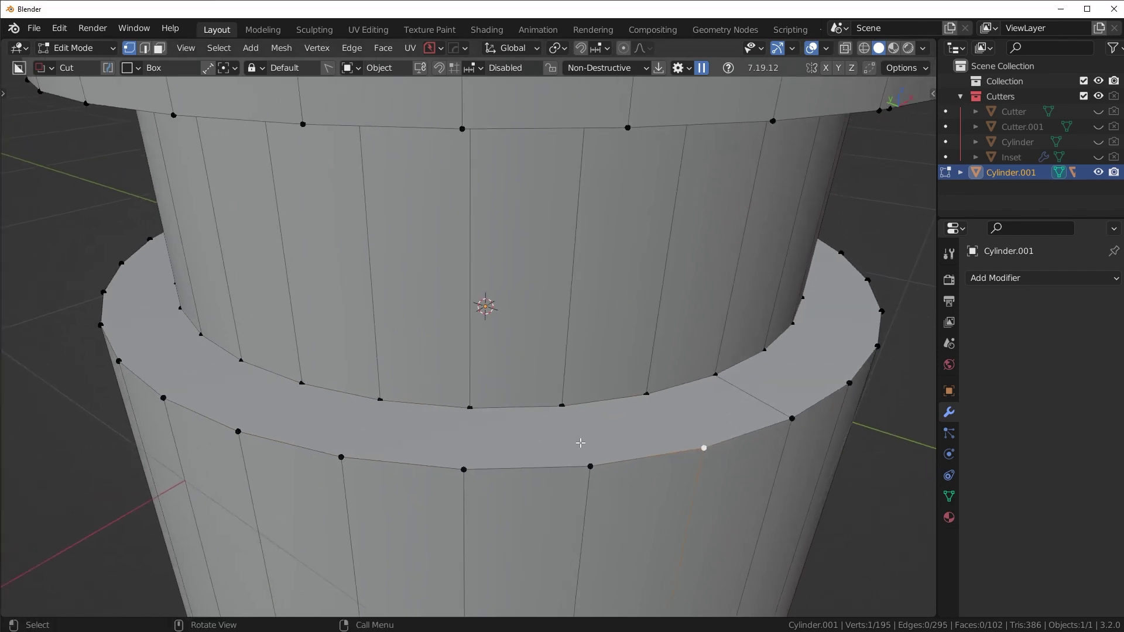
{"action": "middle_click_drag", "start_coordinate": [571, 436], "coordinate": [597, 436]}
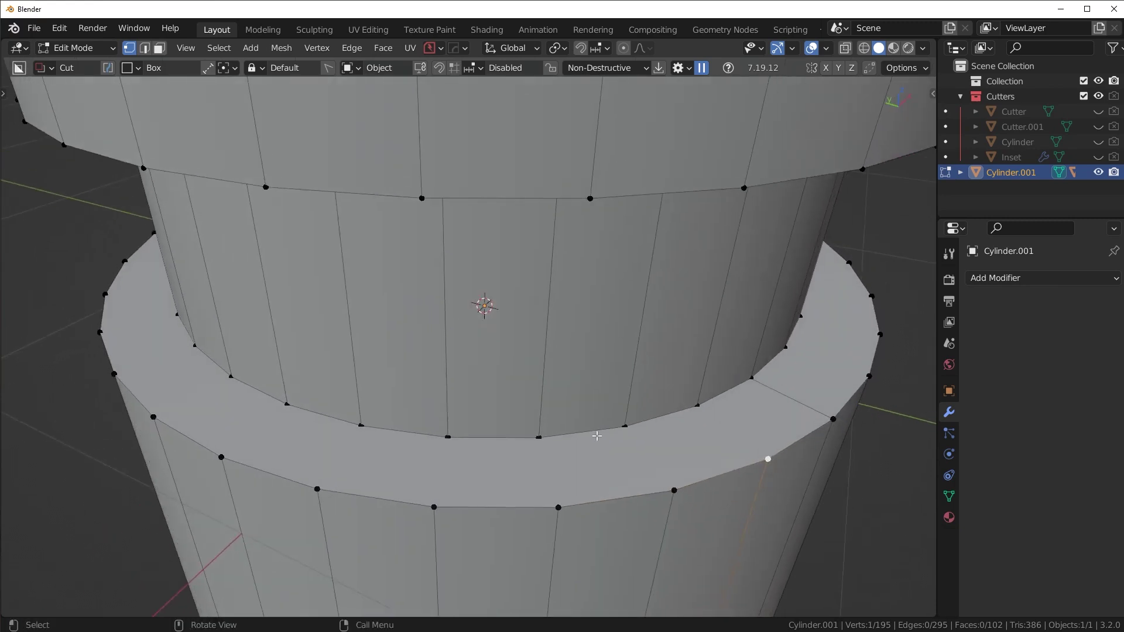
{"action": "middle_click_drag", "start_coordinate": [689, 446], "coordinate": [591, 352]}
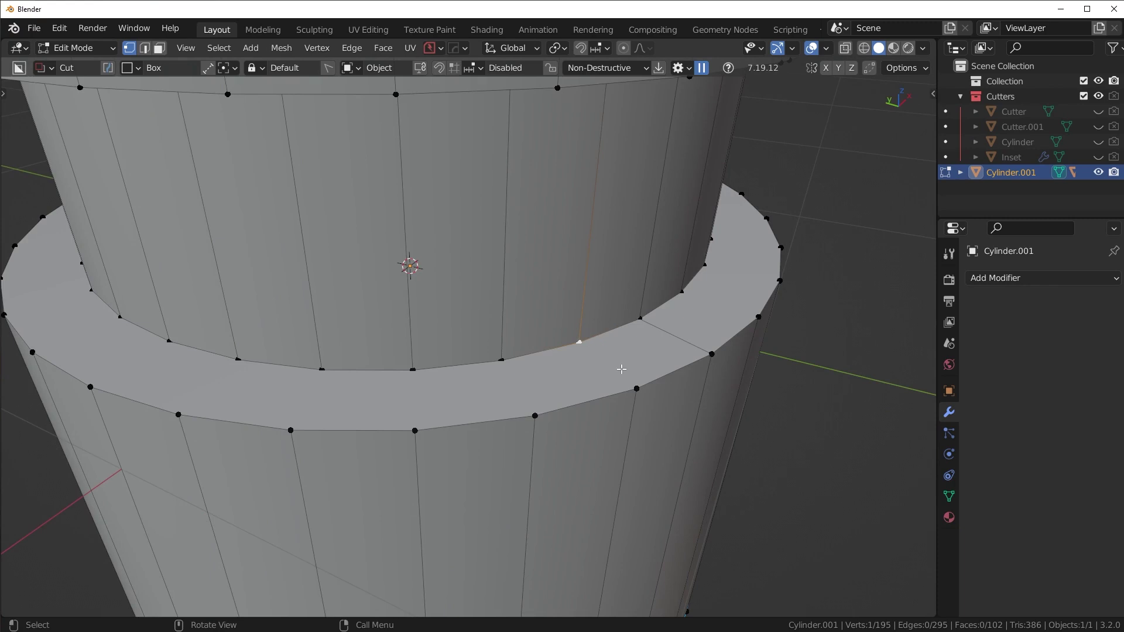
- Subdivide one outer-rim edge of the ledge to add an extra vertex
{"action": "key", "text": "Tab"}
{"action": "left_click", "coordinate": [607, 472]}
{"action": "left_click", "coordinate": [599, 399]}
{"action": "right_click", "coordinate": [599, 399]}
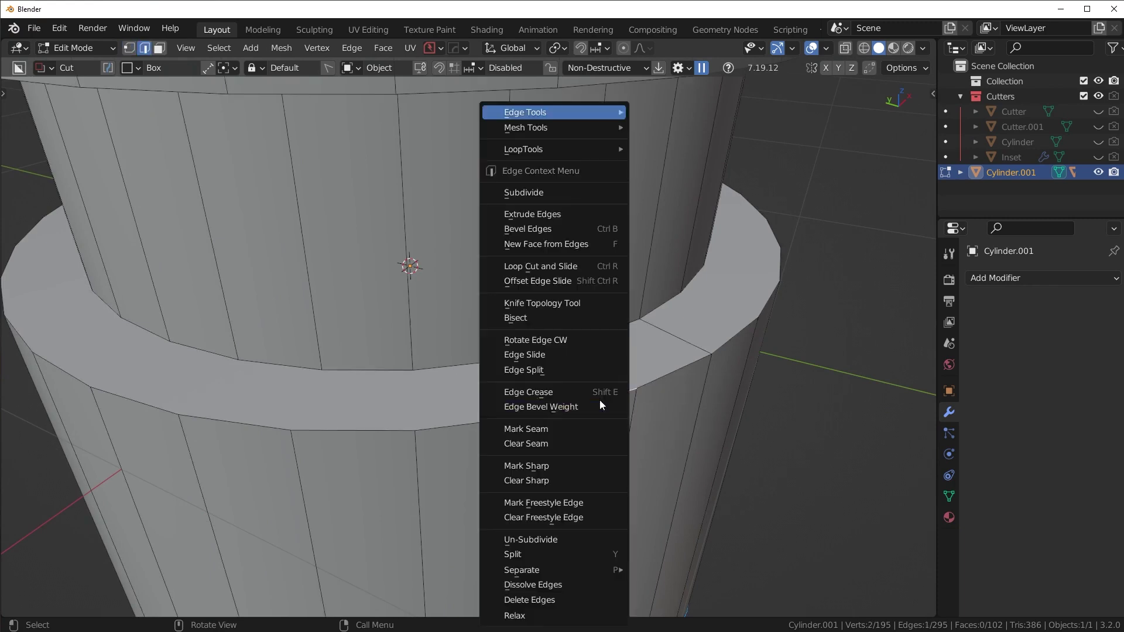
{"action": "left_click", "coordinate": [551, 191]}
- Slide the extra vertex along the outer rim by a factor of 0.170 and dissolve it
{"action": "key", "text": "1"}
{"action": "left_click", "coordinate": [585, 403]}
{"action": "key", "text": "shift+v"}
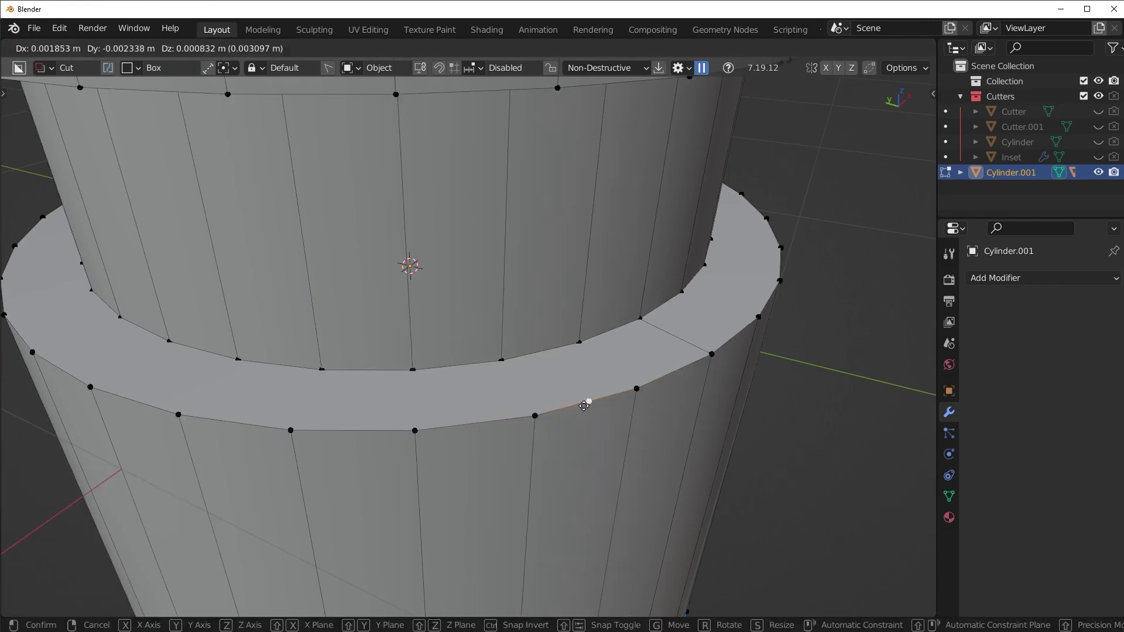
{"action": "left_click", "coordinate": [628, 368]}
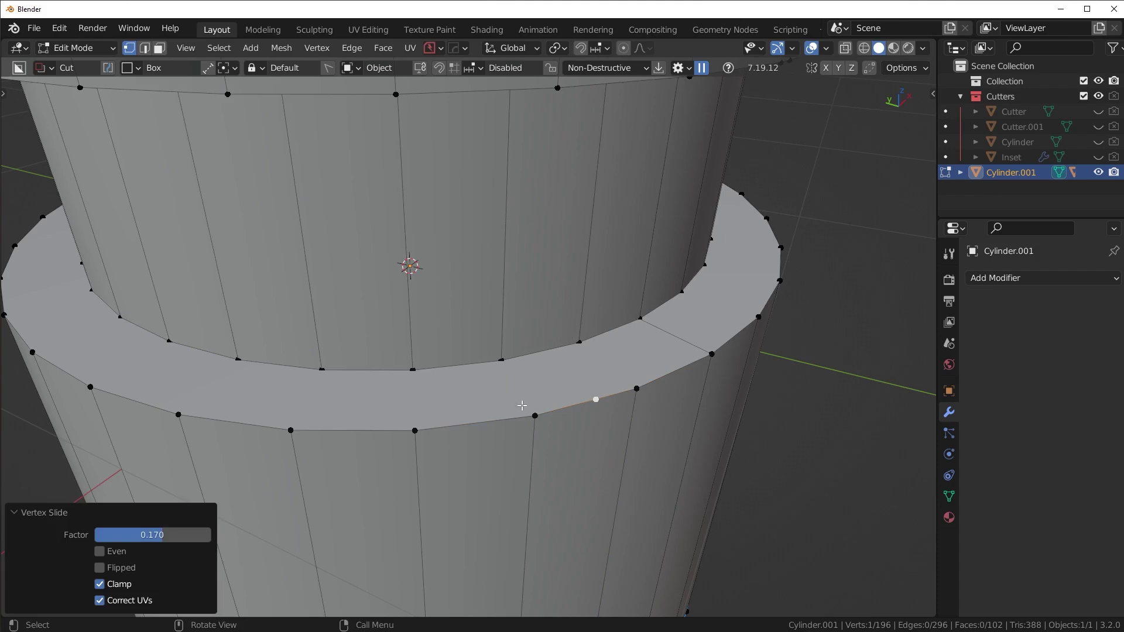
{"action": "key", "text": "ctrl+x"}
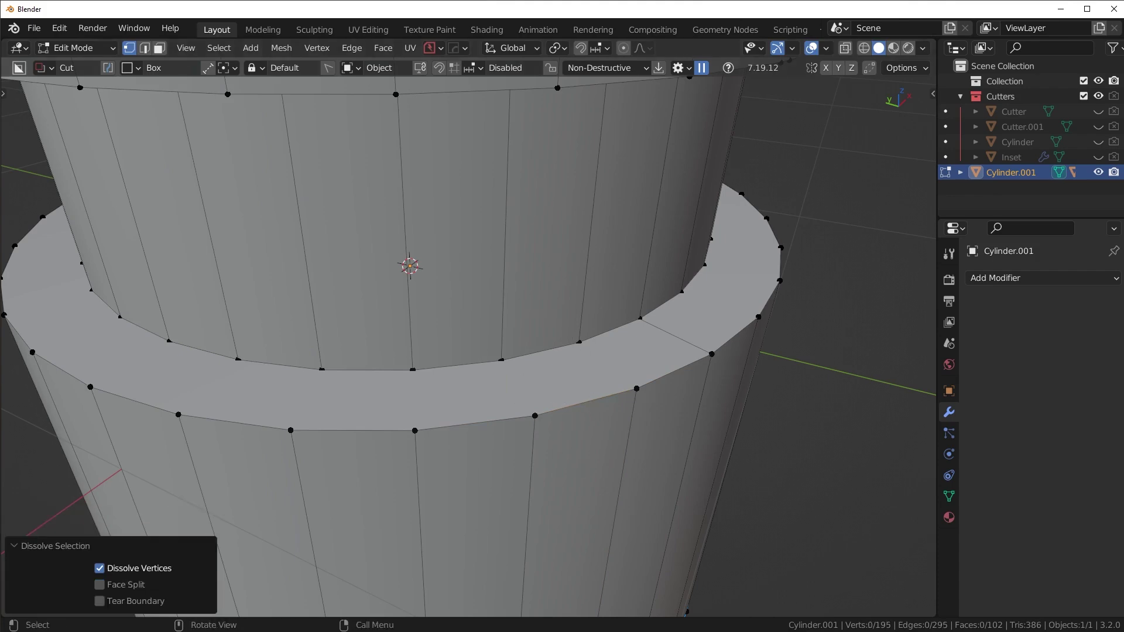
- Examine the ledge's n-gons and compare the vertices along its inner and outer rims
{"action": "key", "text": "3"}
{"action": "scroll", "coordinate": [615, 352], "scroll_direction": "down", "scroll_amount": 4}
{"action": "middle_click_drag", "start_coordinate": [613, 366], "coordinate": [543, 386]}
{"action": "scroll", "coordinate": [543, 390], "scroll_direction": "up", "scroll_amount": 4}
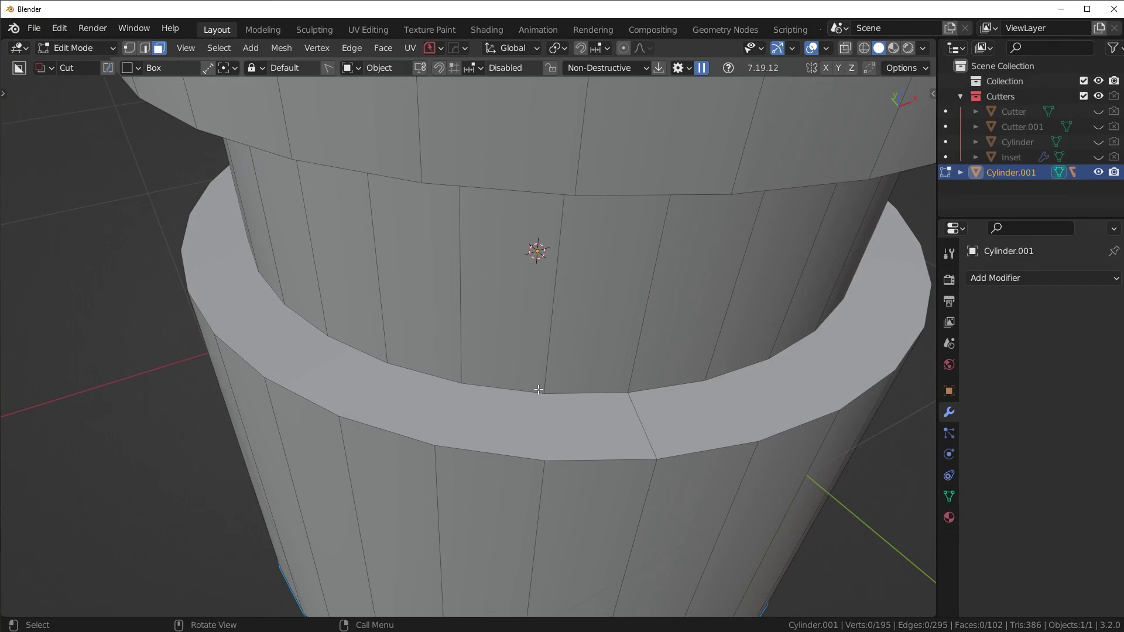
{"action": "mouse_move", "coordinate": [508, 407]}
{"action": "middle_mouse_down"}
{"action": "mouse_move", "coordinate": [690, 404]}
{"action": "mouse_move", "coordinate": [730, 389]}
{"action": "mouse_move", "coordinate": [501, 404]}
{"action": "middle_mouse_up"}
{"action": "scroll", "coordinate": [566, 374], "scroll_direction": "down", "scroll_amount": 2}
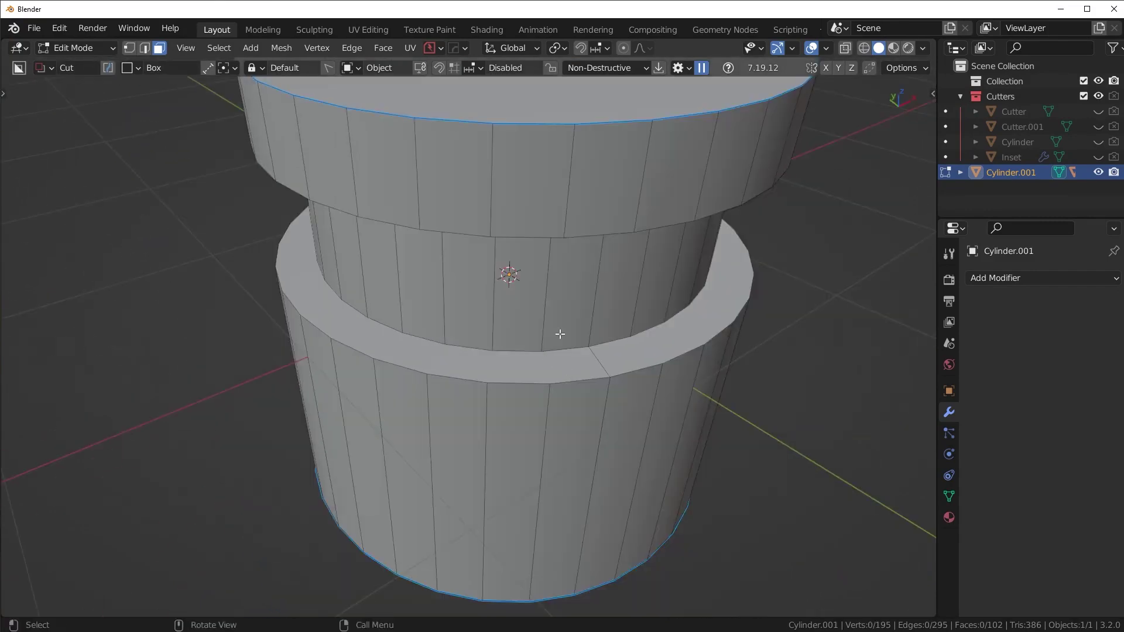
{"action": "middle_click_drag", "start_coordinate": [580, 341], "coordinate": [573, 398]}
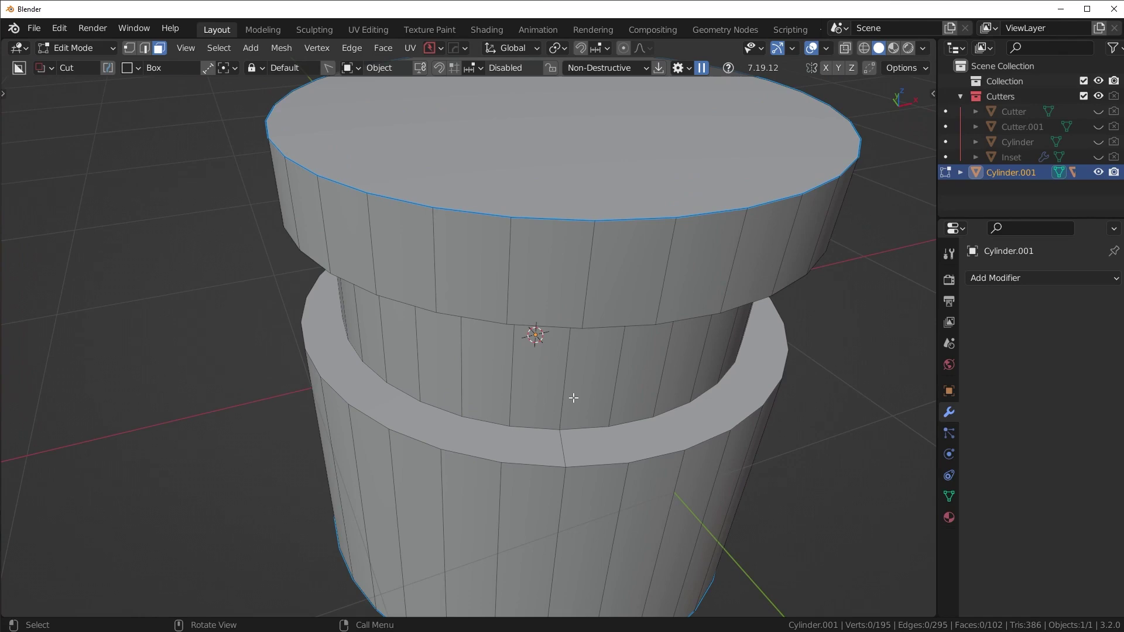
{"action": "middle_click_drag", "start_coordinate": [464, 443], "coordinate": [603, 402]}
{"action": "middle_click_drag", "start_coordinate": [603, 402], "coordinate": [573, 309], "text": "shift"}
{"action": "scroll", "coordinate": [583, 333], "scroll_direction": "up", "scroll_amount": 2}
{"action": "middle_click_drag", "start_coordinate": [592, 356], "coordinate": [562, 341]}
- Triangulate the first n-gon of the lower ledge and convert its triangles to quads
{"action": "key", "text": "1"}
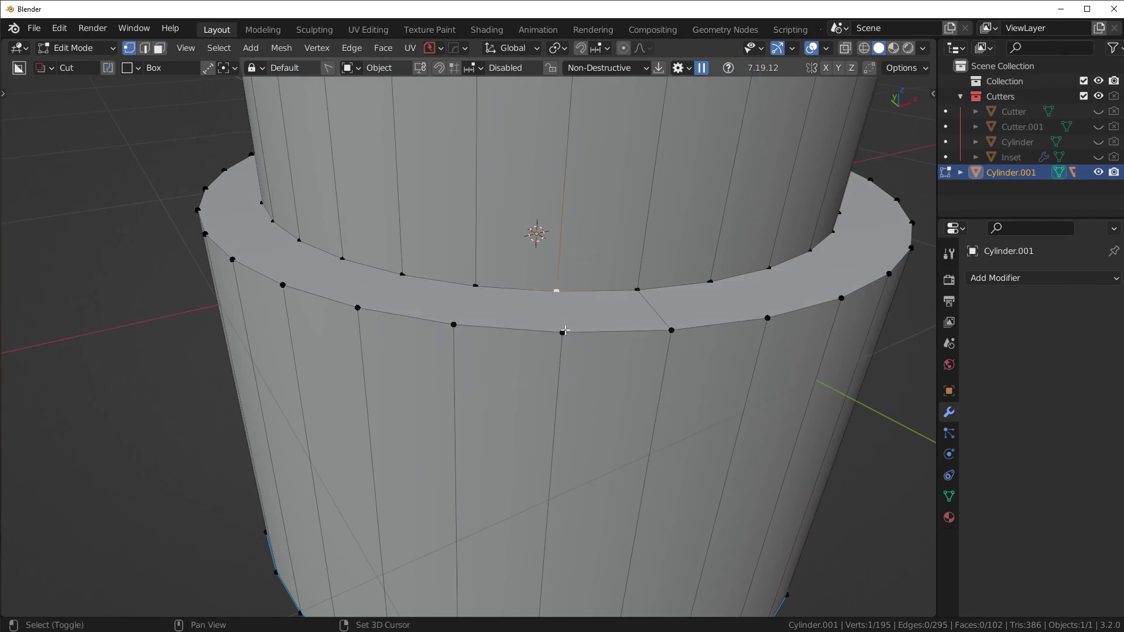
{"action": "key", "text": "ctrl+Tab"}
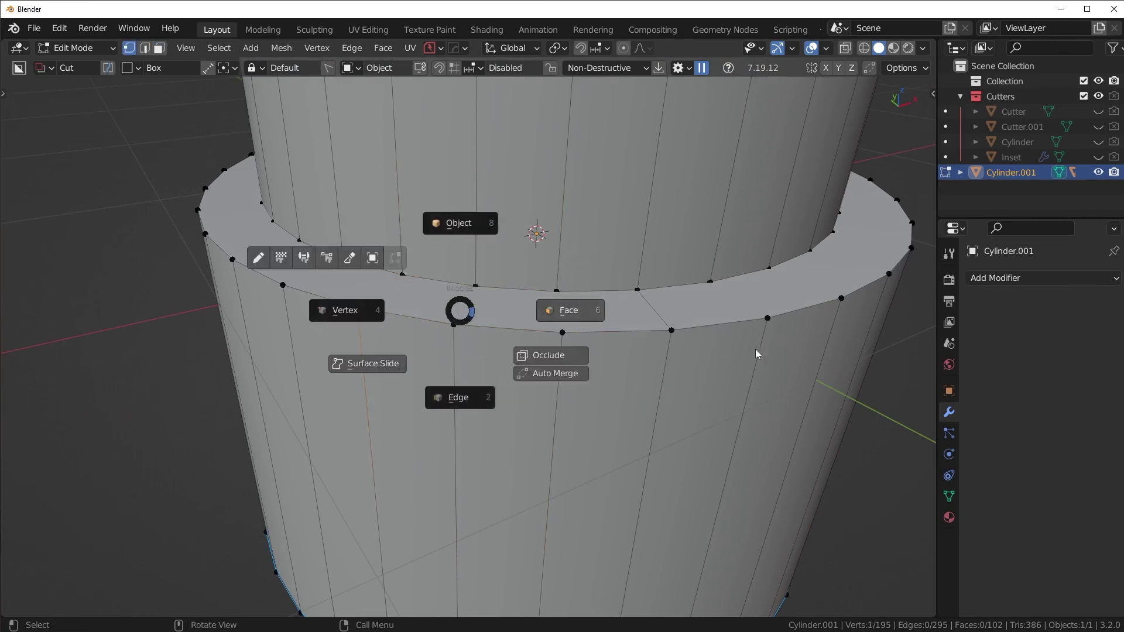
{"action": "left_click", "coordinate": [567, 311]}
{"action": "left_click", "coordinate": [611, 322]}
{"action": "key", "text": "ctrl+t"}
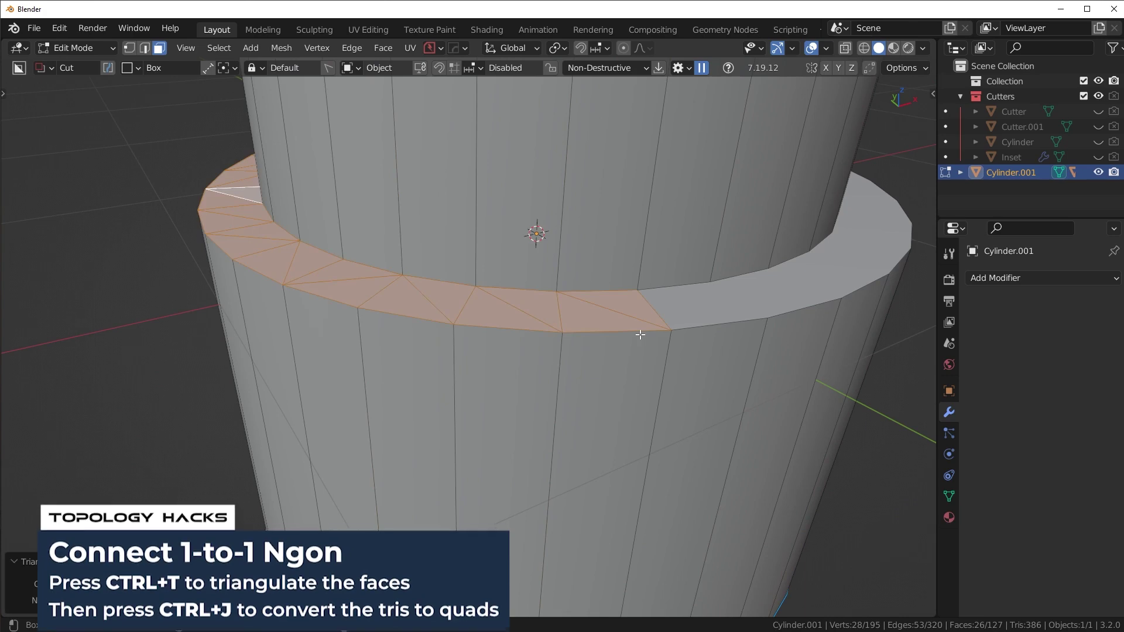
{"action": "middle_click_drag", "start_coordinate": [588, 337], "coordinate": [613, 363]}
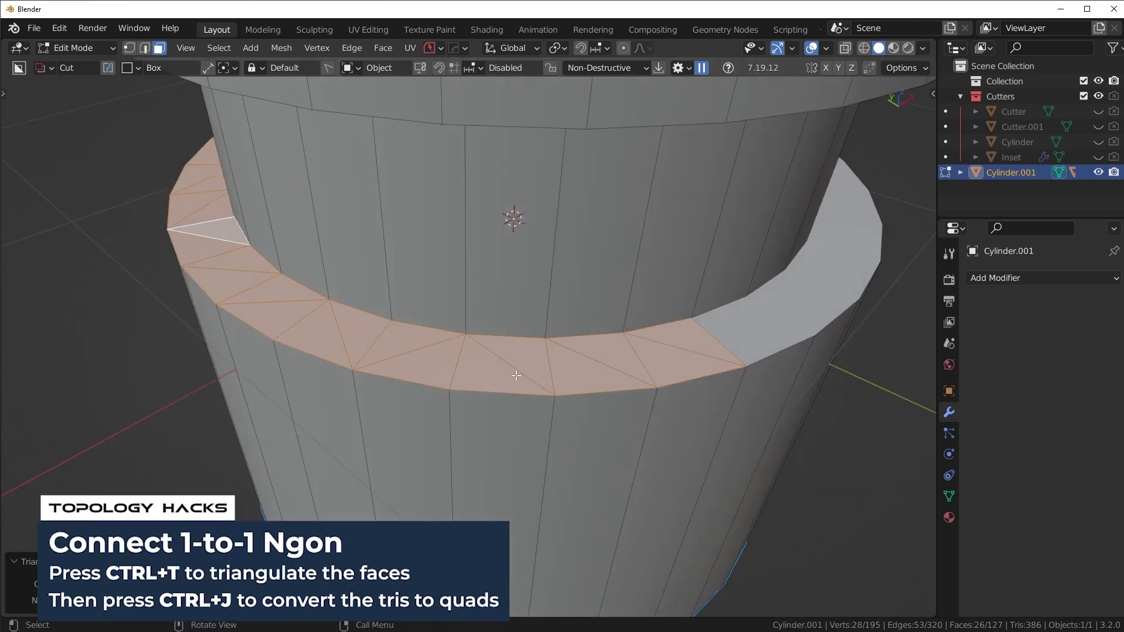
{"action": "key", "text": "alt+j"}
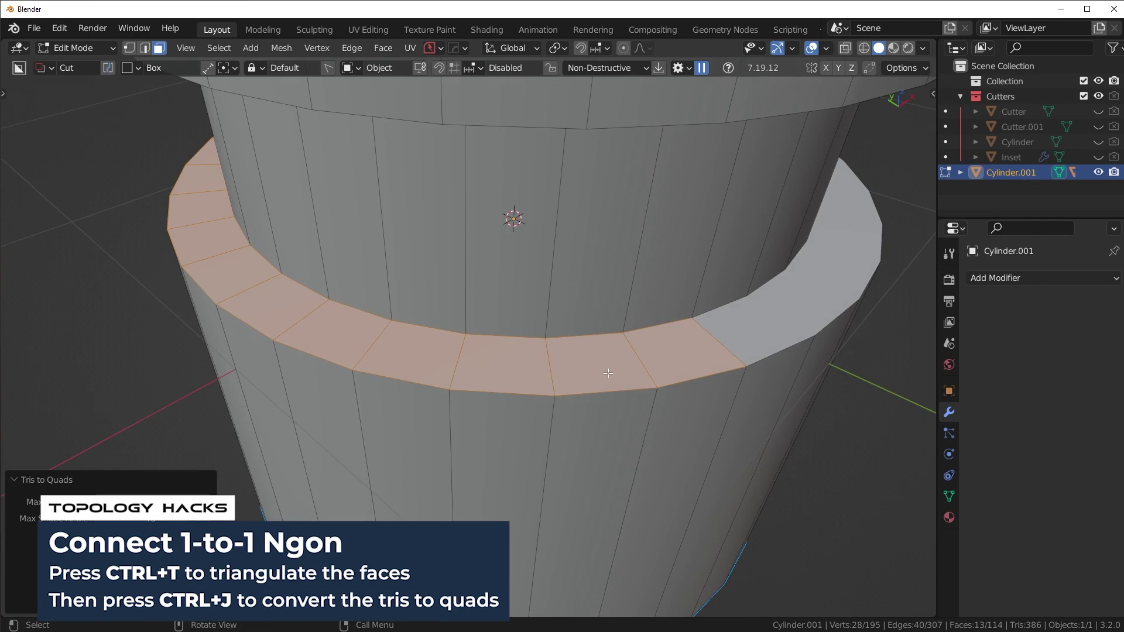
- Connect matching inner and outer rim vertices with edges across the ledge's second n-gon
{"action": "middle_click_drag", "start_coordinate": [607, 373], "coordinate": [641, 364]}
{"action": "key", "text": "1"}
{"action": "left_click", "coordinate": [471, 332]}
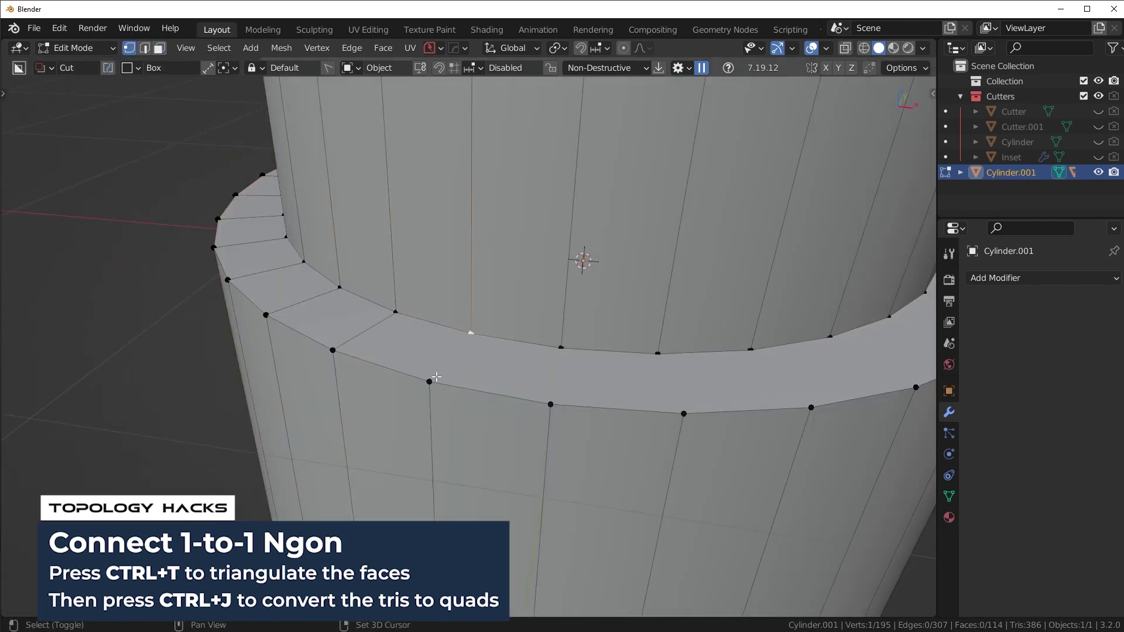
{"action": "middle_click_drag", "start_coordinate": [656, 404], "coordinate": [595, 421]}
- Triangulate the rest of the ledge's second n-gon and convert the triangles to quads
{"action": "key", "text": "Tab"}
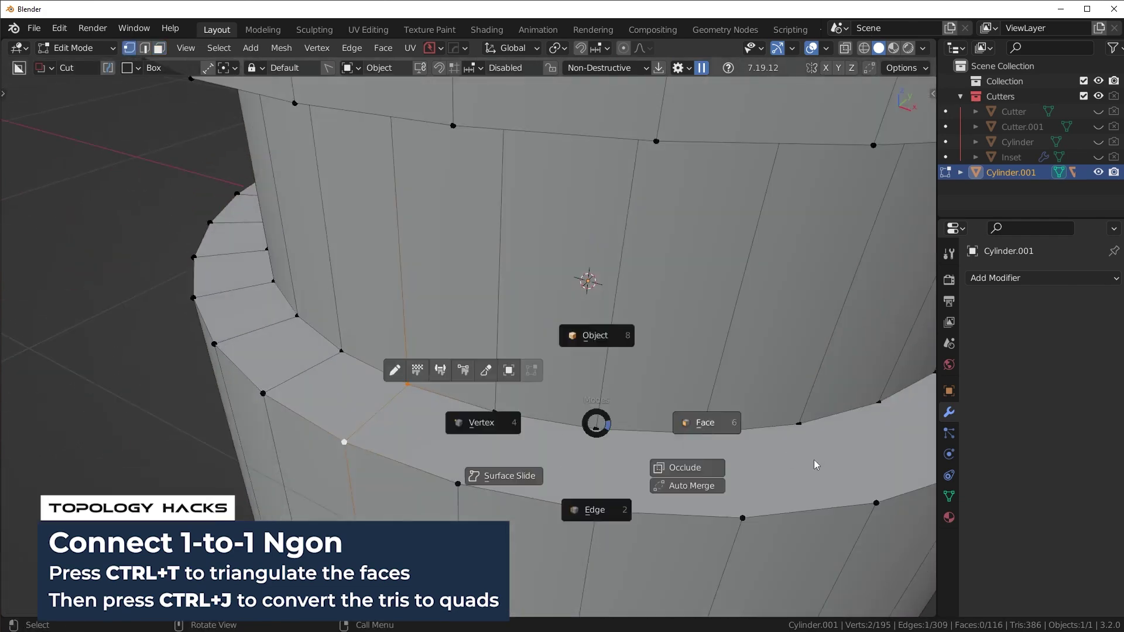
{"action": "left_click", "coordinate": [814, 459]}
{"action": "scroll", "coordinate": [761, 451], "scroll_direction": "down", "scroll_amount": 2}
{"action": "middle_click_drag", "start_coordinate": [761, 451], "coordinate": [591, 360], "text": "shift"}
{"action": "left_click", "coordinate": [616, 370]}
{"action": "key", "text": "ctrl+t"}
{"action": "key", "text": "alt+j"}
- Merge the extra inner and outer rim vertices on the upper cap's underside into their neighbours with Smart Vert
{"action": "left_click", "coordinate": [485, 192]}
{"action": "middle_click_drag", "start_coordinate": [562, 230], "coordinate": [509, 258]}
{"action": "key", "text": "Tab"}
{"action": "left_click", "coordinate": [411, 248]}
{"action": "left_click", "coordinate": [399, 199]}
{"action": "left_click", "coordinate": [398, 199], "text": "shift"}
{"action": "key", "text": "1"}
{"action": "left_click", "coordinate": [397, 178]}
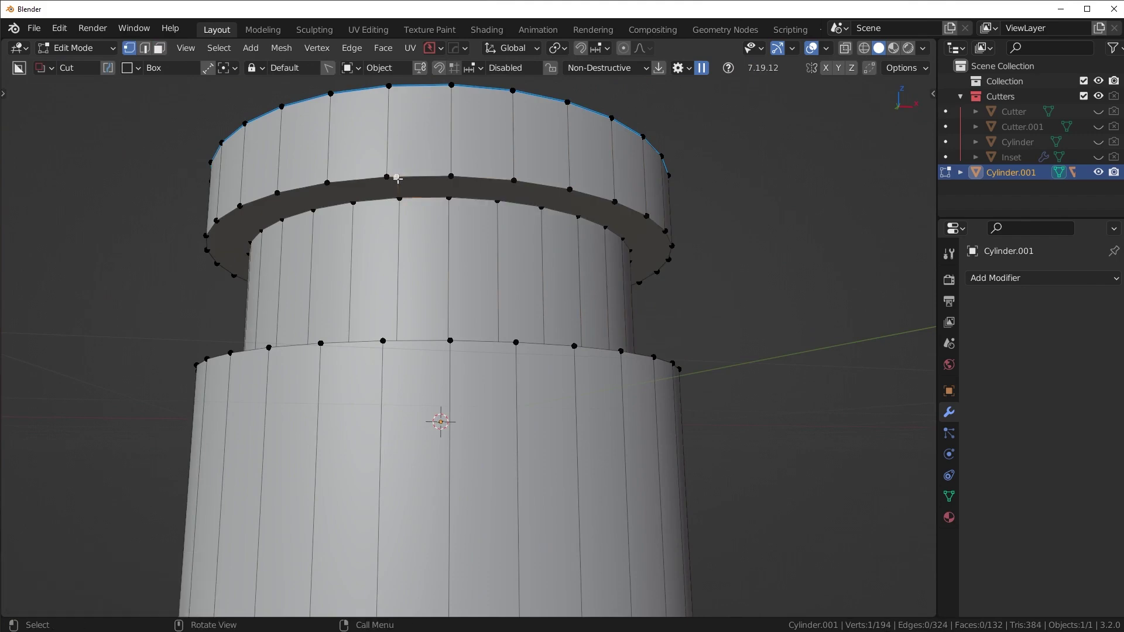
{"action": "left_click", "coordinate": [387, 177], "text": "shift"}
{"action": "key", "text": "1"}
- Merge the extra outer-rim vertex at the underside's opposite seam into its neighbour with Smart Vert
{"action": "middle_click_drag", "start_coordinate": [613, 281], "coordinate": [445, 228]}
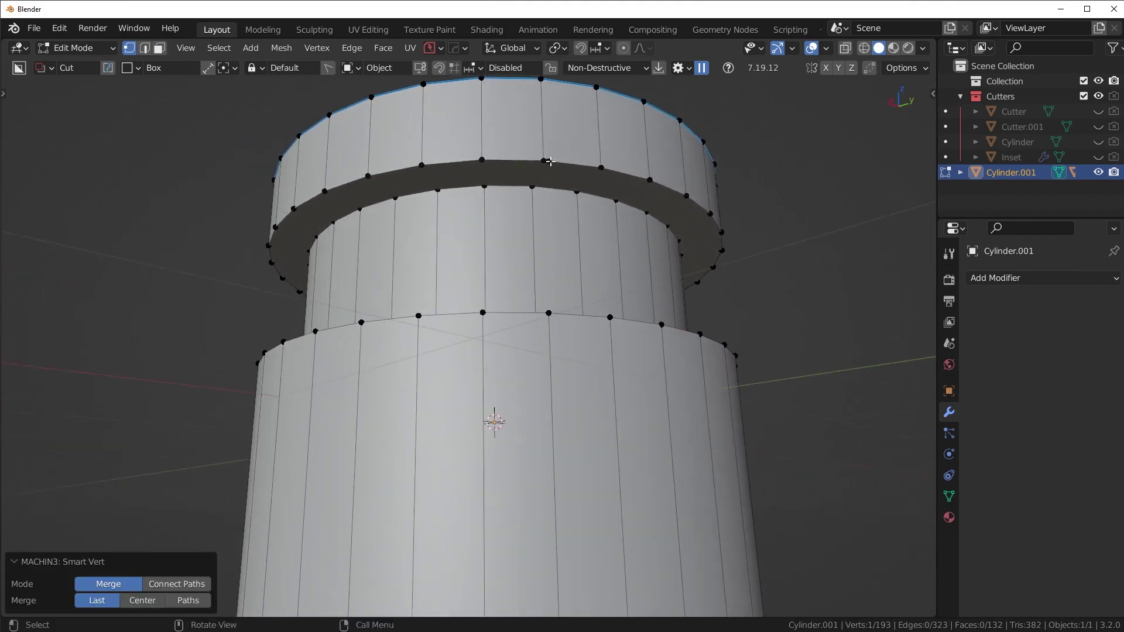
{"action": "left_click", "coordinate": [550, 161]}
{"action": "left_click", "coordinate": [543, 161], "text": "shift"}
{"action": "key", "text": "1"}
{"action": "left_click", "coordinate": [532, 187]}
{"action": "key", "text": "g"}
{"action": "right_click", "coordinate": [537, 205]}
- Triangulate both n-gons on the upper cap's underside and convert their triangles to quads
{"action": "key", "text": "Tab"}
{"action": "left_click", "coordinate": [511, 178]}
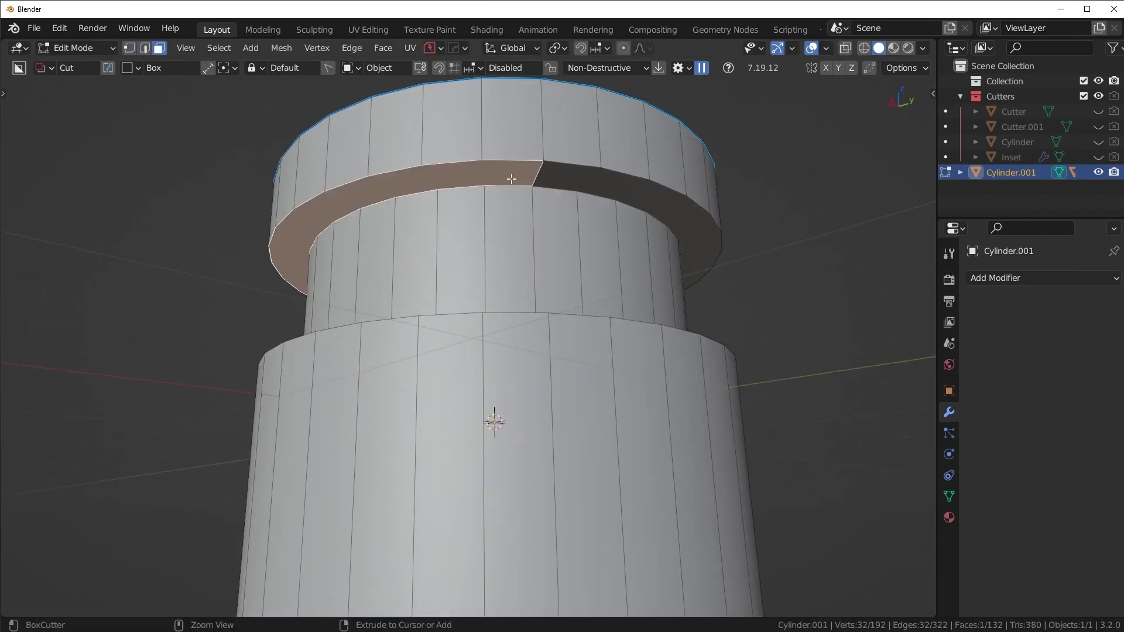
{"action": "key", "text": "ctrl+t"}
{"action": "key", "text": "alt+j"}
{"action": "left_click", "coordinate": [574, 180]}
{"action": "key", "text": "ctrl+t"}
{"action": "key", "text": "alt+j"}
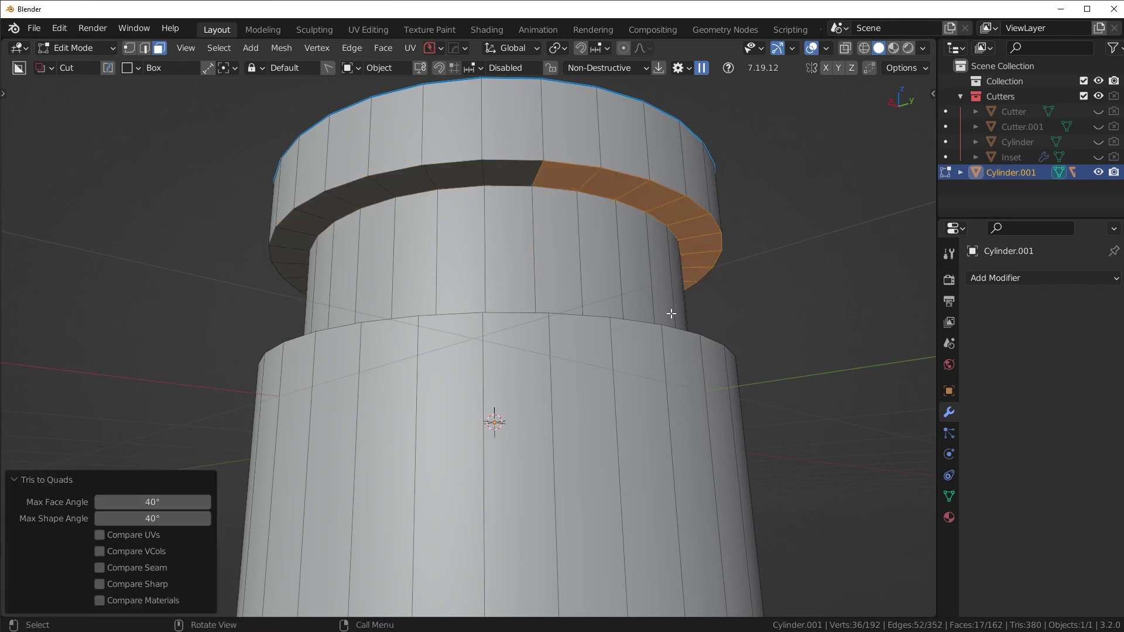
- Add a level 2 subdivision to the cleaned-up cylinder in Object Mode and inspect its shading
{"action": "key", "text": "Tab"}
{"action": "key", "text": "ctrl+2"}
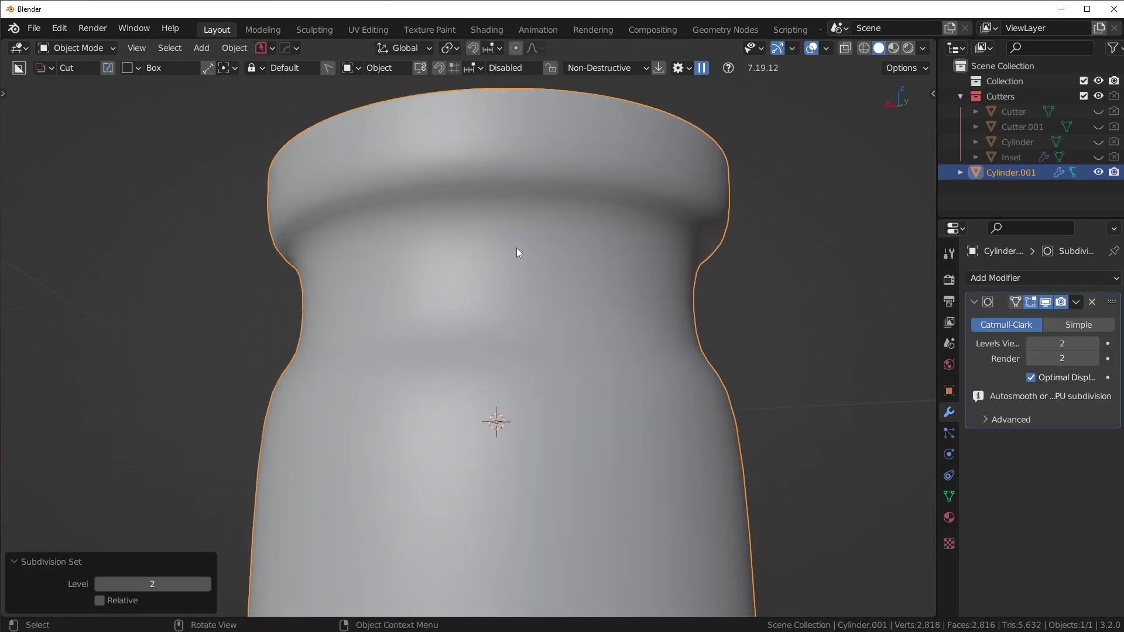
{"action": "middle_click_drag", "start_coordinate": [509, 252], "coordinate": [502, 176]}
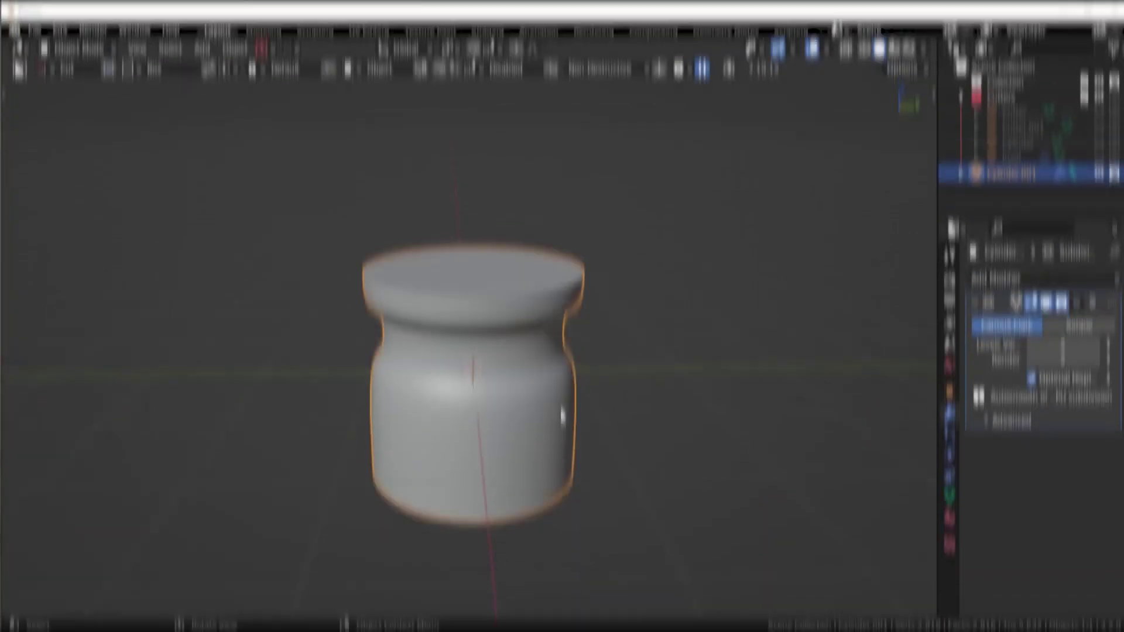
{"action": "middle_click_drag", "start_coordinate": [363, 398], "coordinate": [531, 414]}
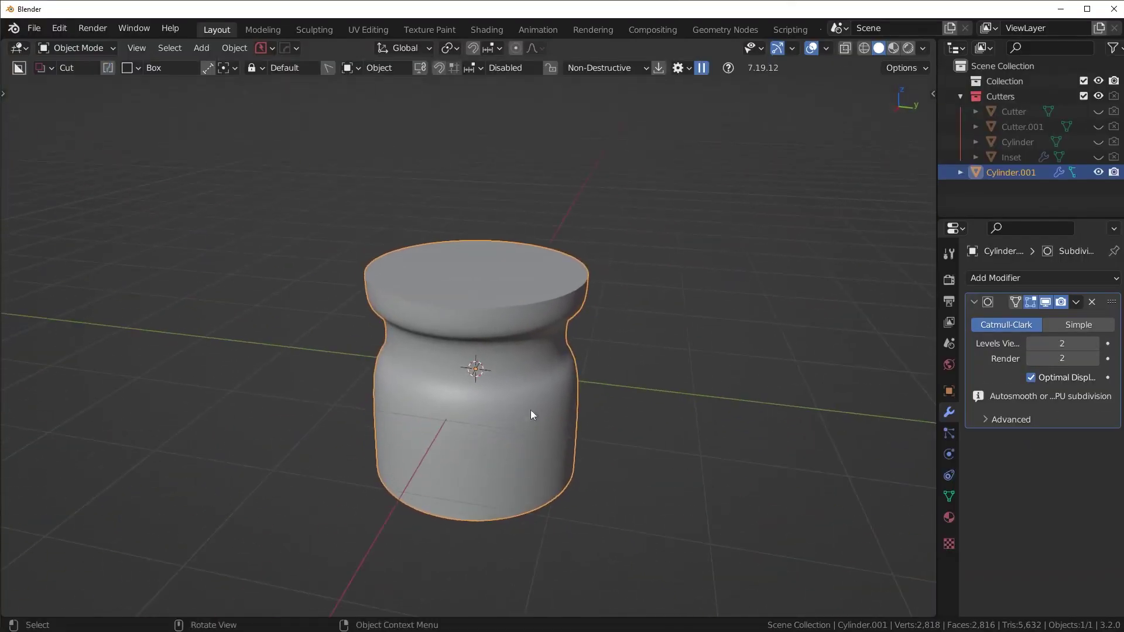
{"action": "right_click", "coordinate": [608, 424]}
{"action": "left_click", "coordinate": [599, 516]}
{"action": "middle_click_drag", "start_coordinate": [493, 376], "coordinate": [452, 420]}
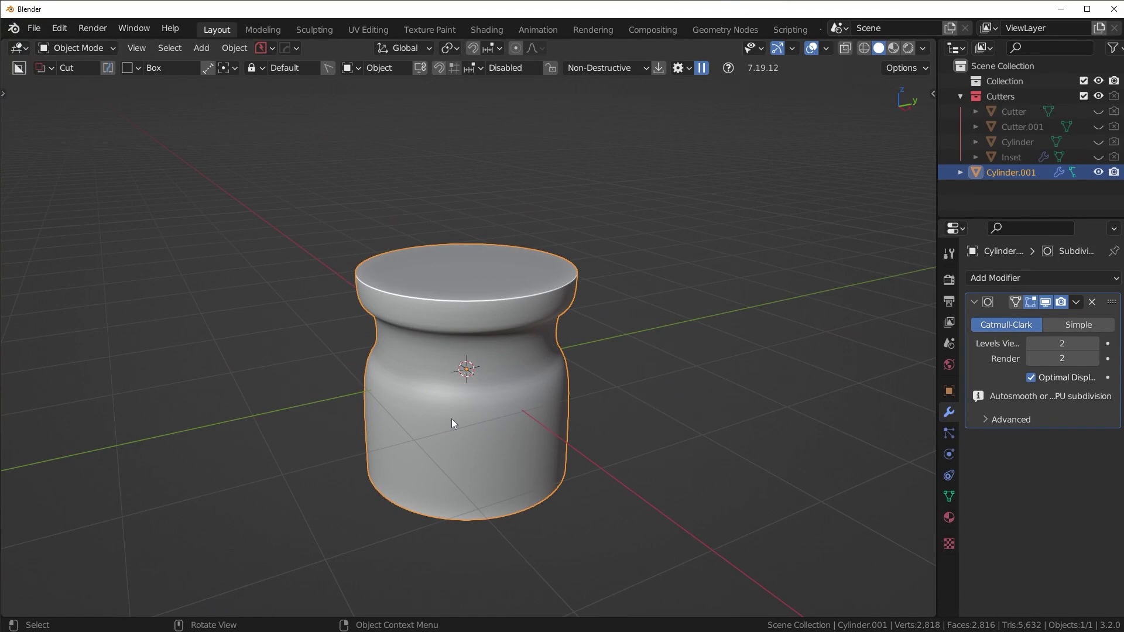
{"action": "middle_click_drag", "start_coordinate": [598, 423], "coordinate": [630, 430]}
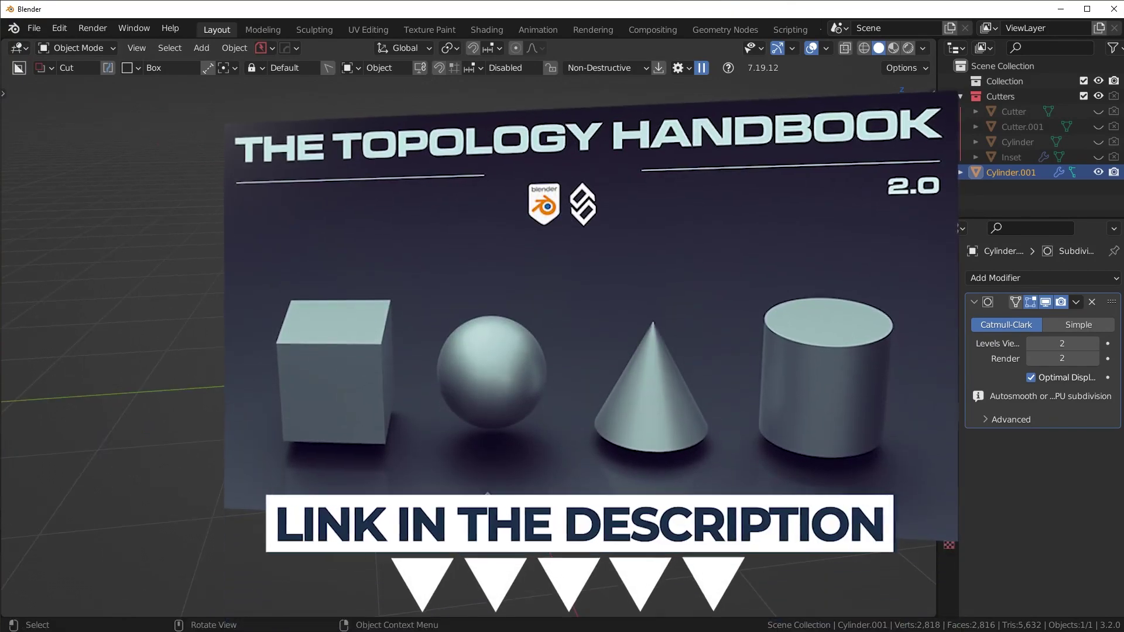